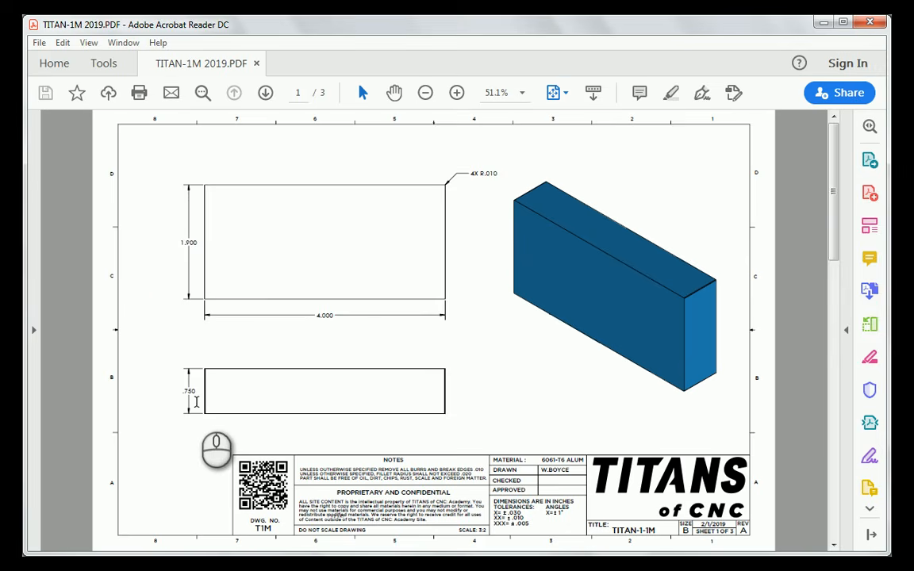
Review the sheets of the TITAN-1M drawing for the block's dimensions, corner radii and hole layout
scroll(199, 408, down, 3)
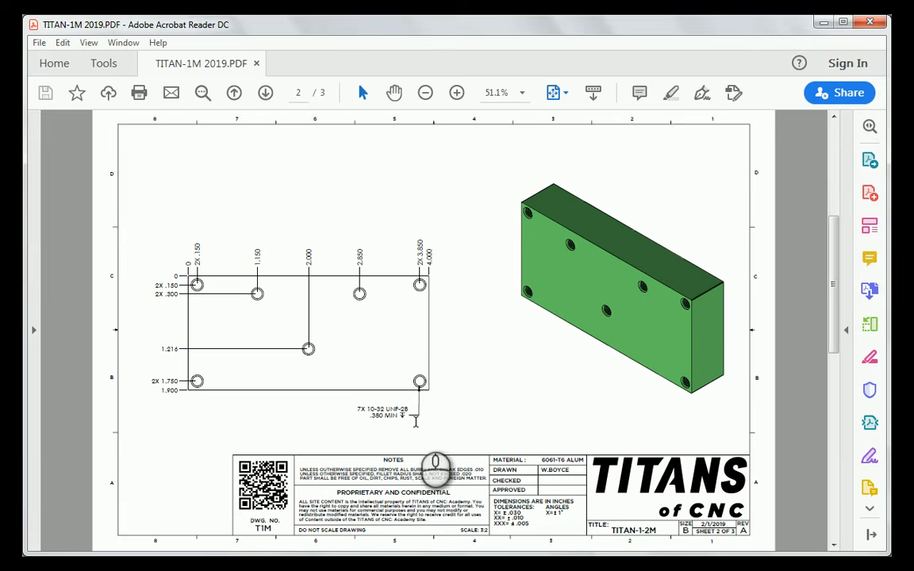
scroll(415, 425, down, 2)
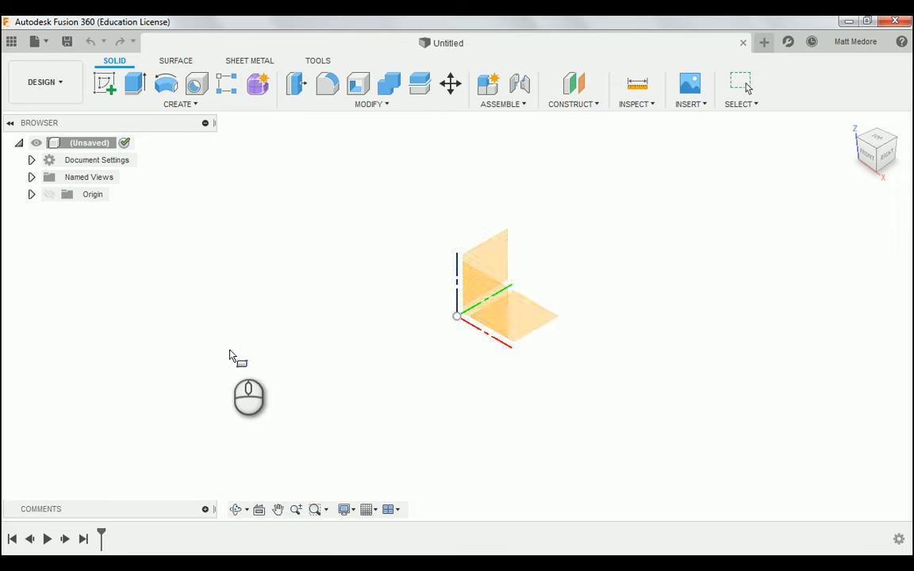
Start a rectangle sketch in Fusion 360 on the horizontal XY origin plane, seen from the top
shift+middle_drag(371, 379, 276, 355)
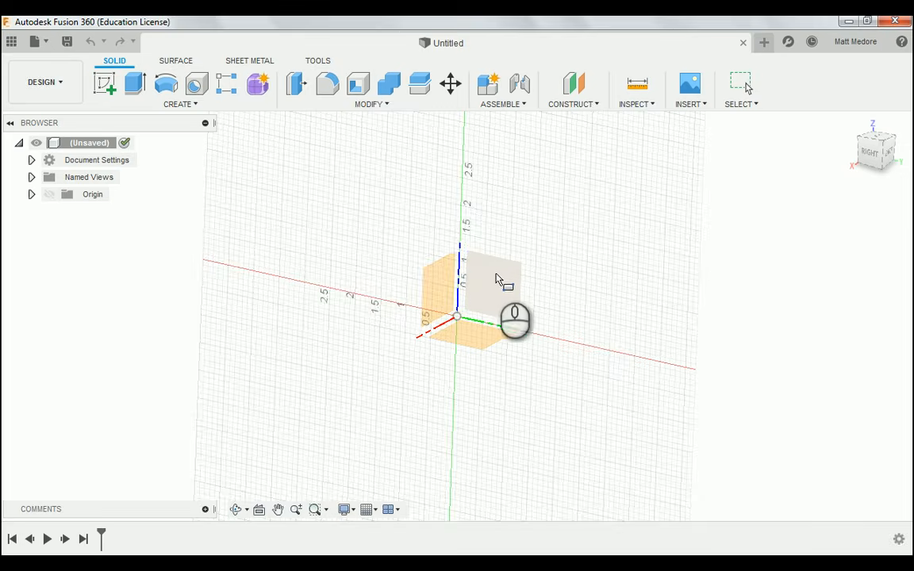
shift+middle_drag(463, 344, 380, 332)
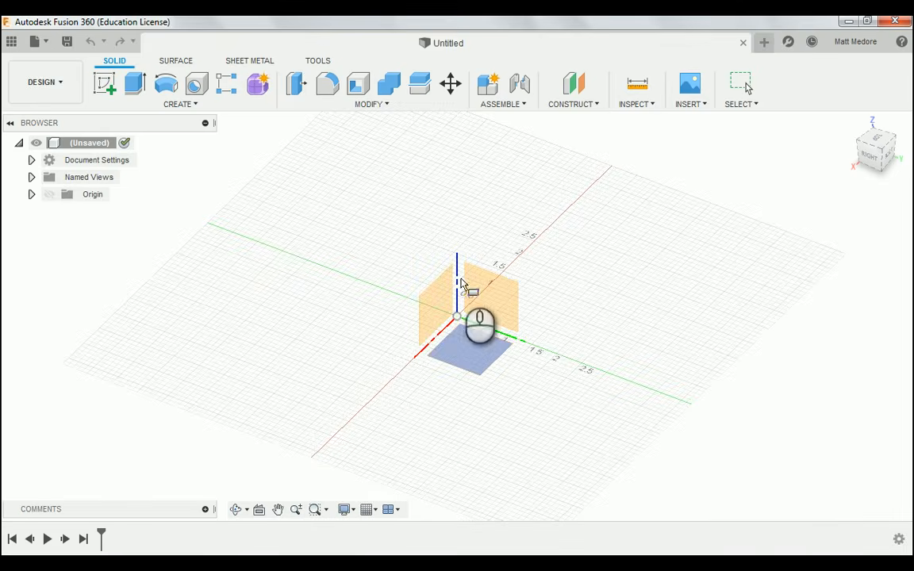
shift+middle_drag(462, 284, 417, 378)
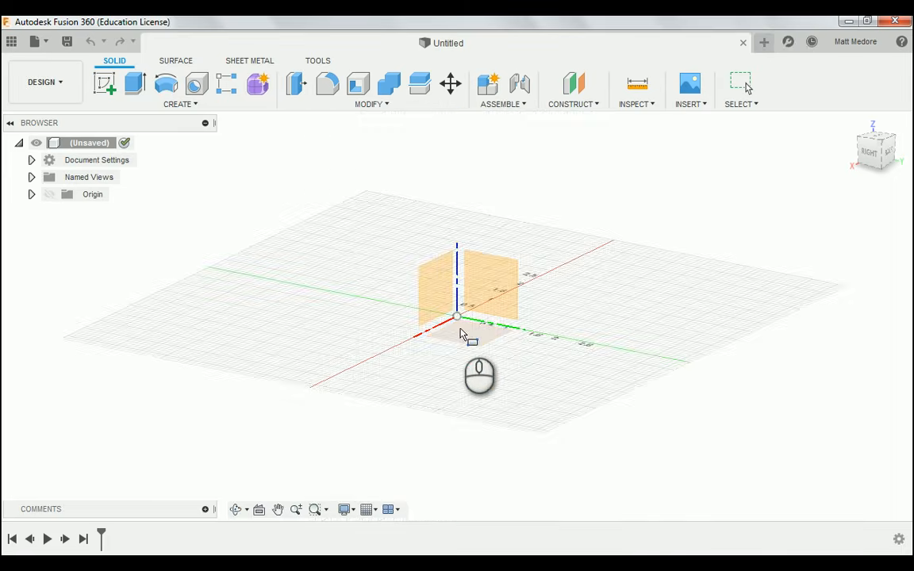
shift+middle_drag(434, 331, 555, 365)
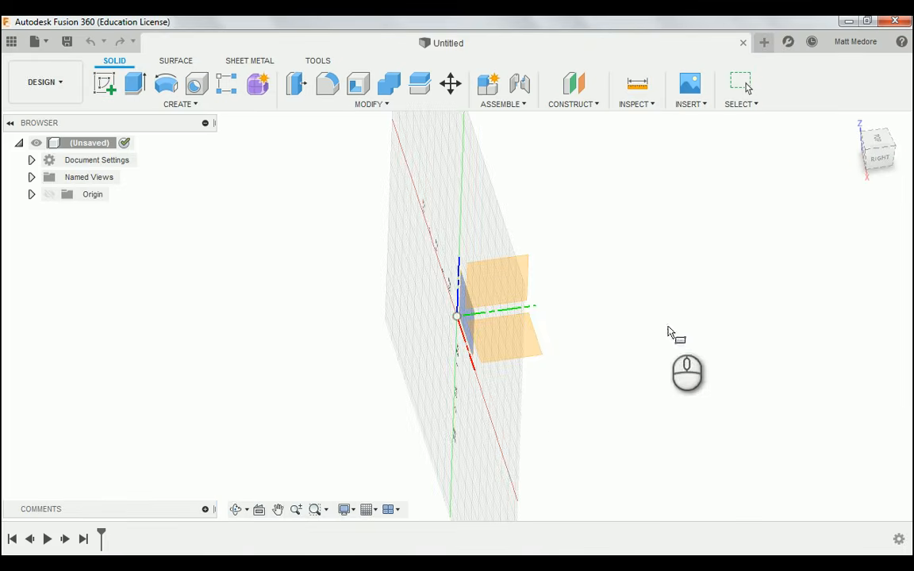
click(868, 152)
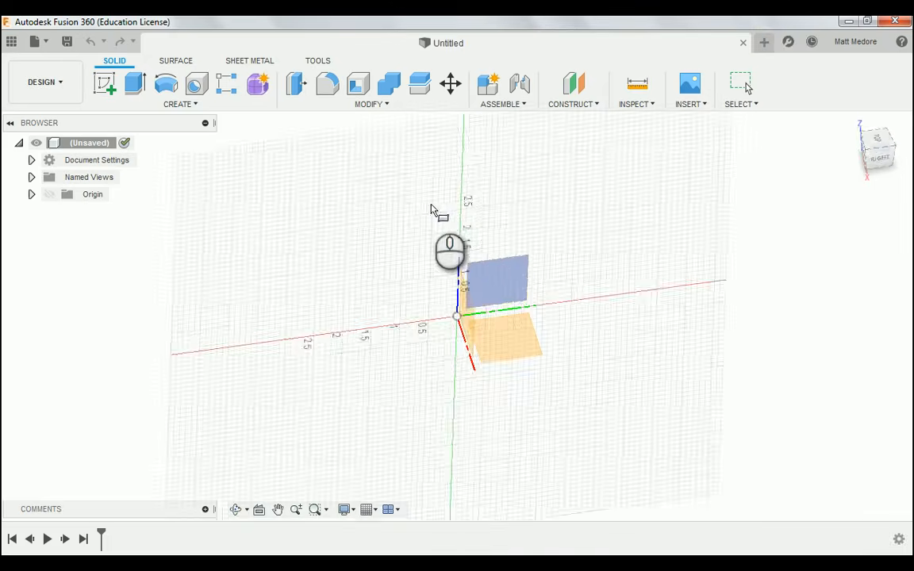
shift+middle_drag(439, 210, 489, 247)
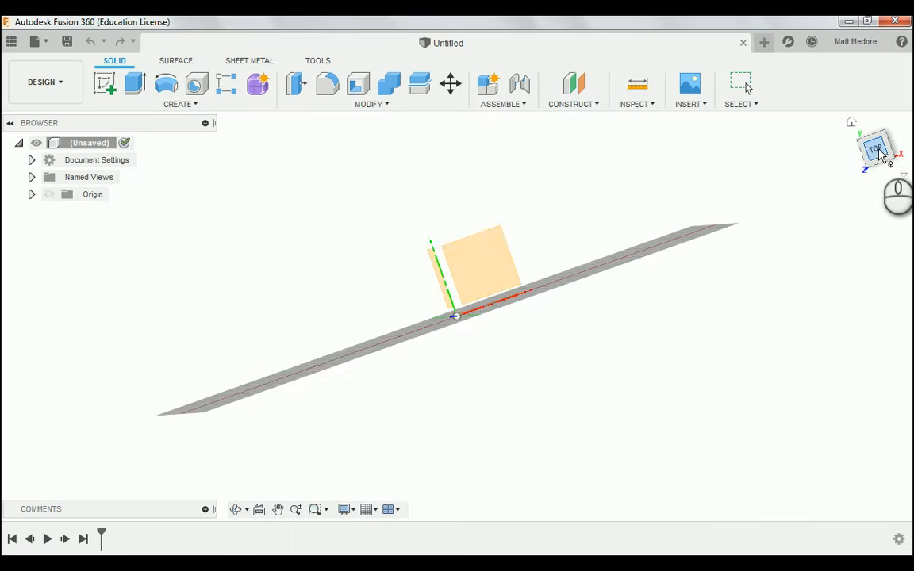
click(877, 151)
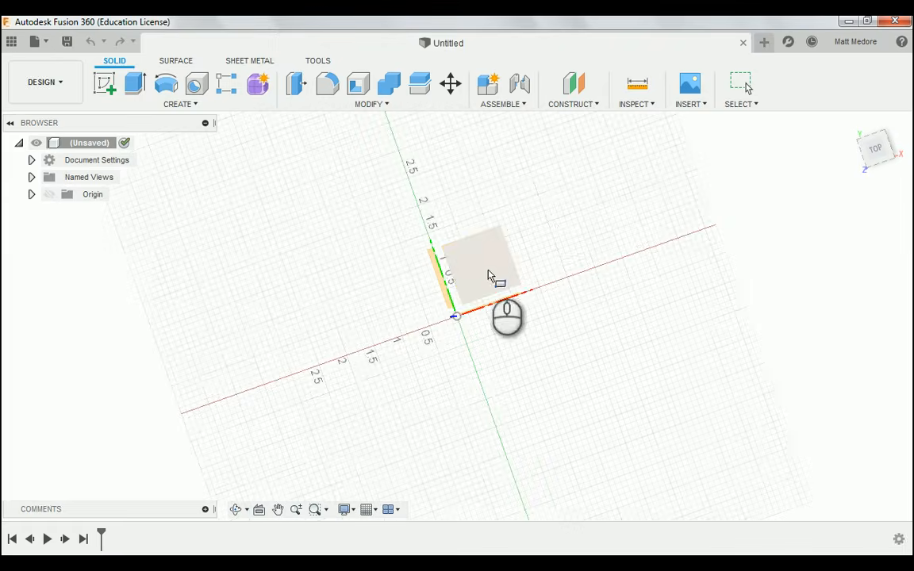
click(489, 274)
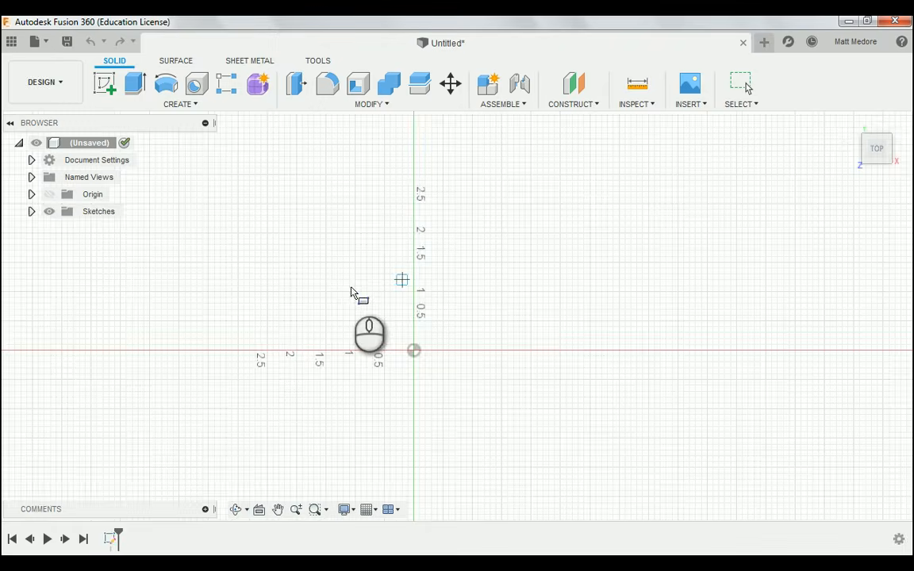
Draw a rectangle from the origin, extending right and down, 4.0 in wide and 1.900 in high
scroll(314, 304, down, 3)
scroll(314, 304, down, 2)
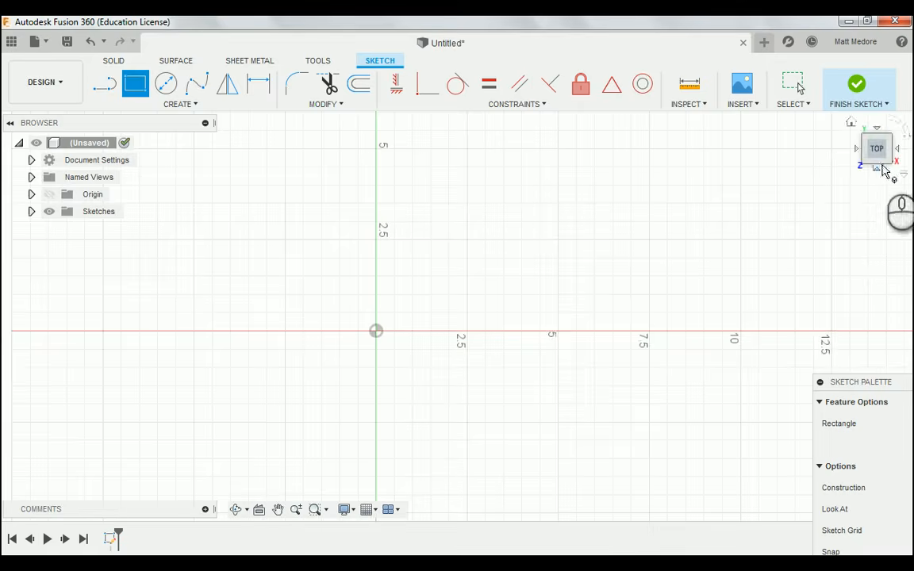
scroll(315, 252, down, 2)
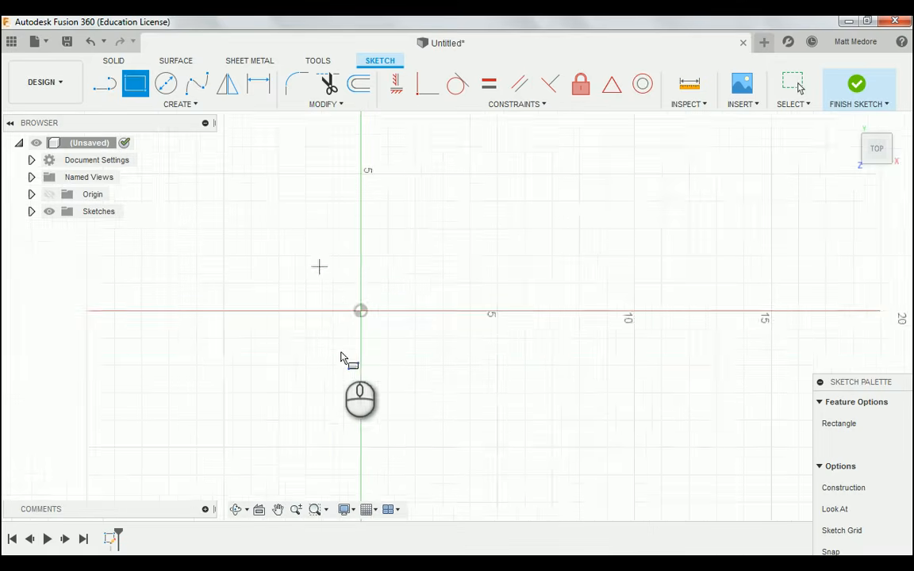
scroll(345, 363, up, 3)
scroll(214, 373, down, 2)
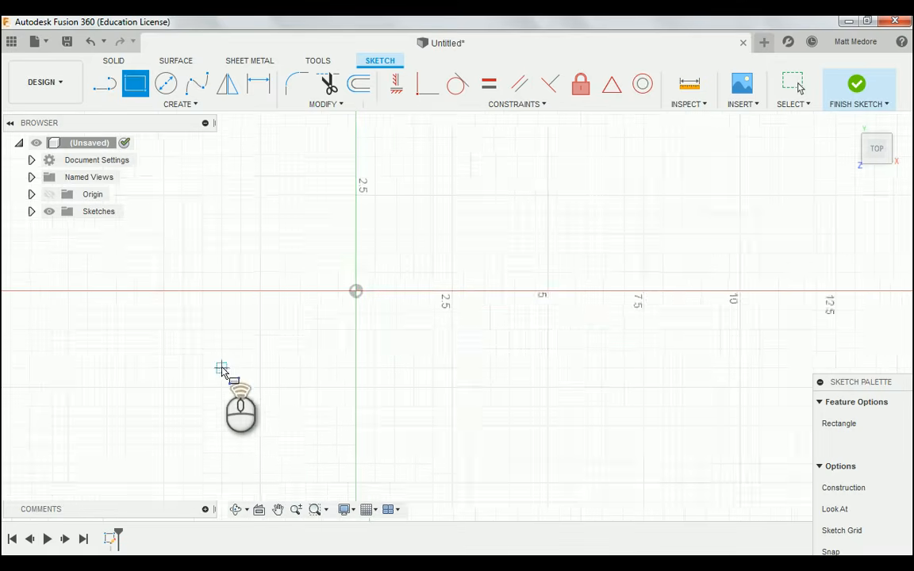
scroll(278, 384, up, 1)
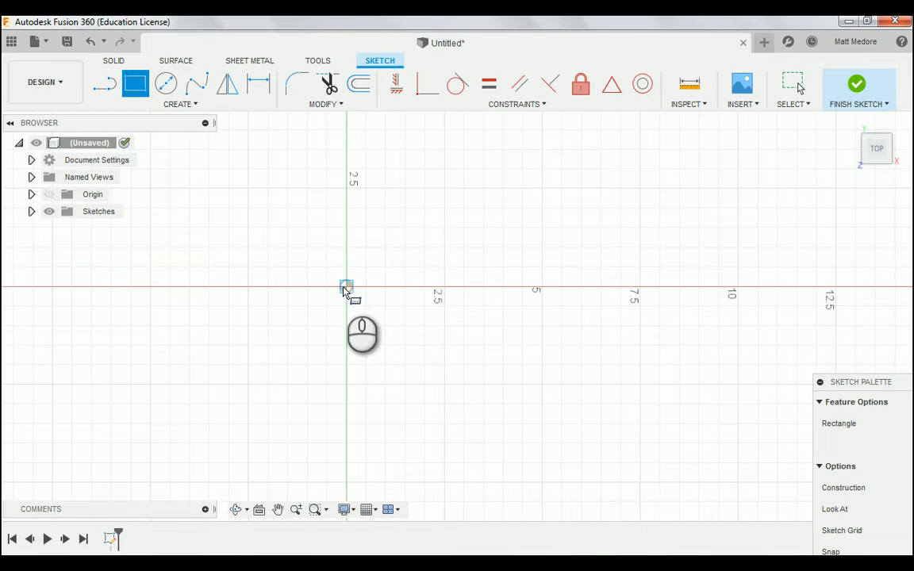
click(348, 287)
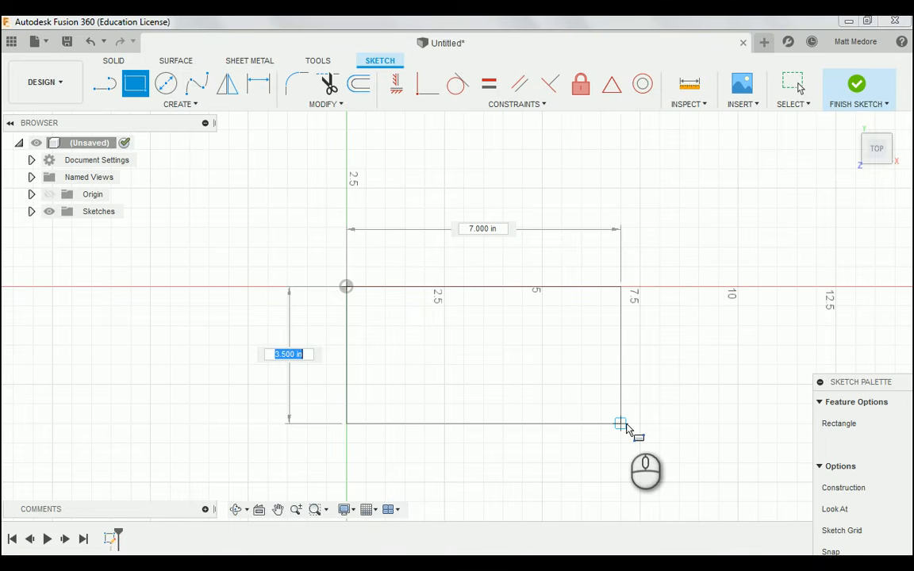
text(0)
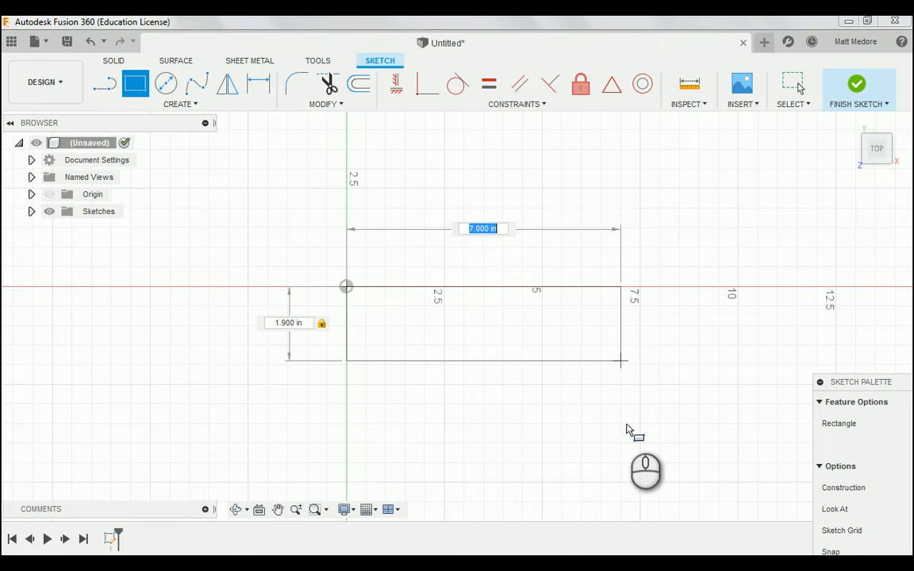
text(4.0)
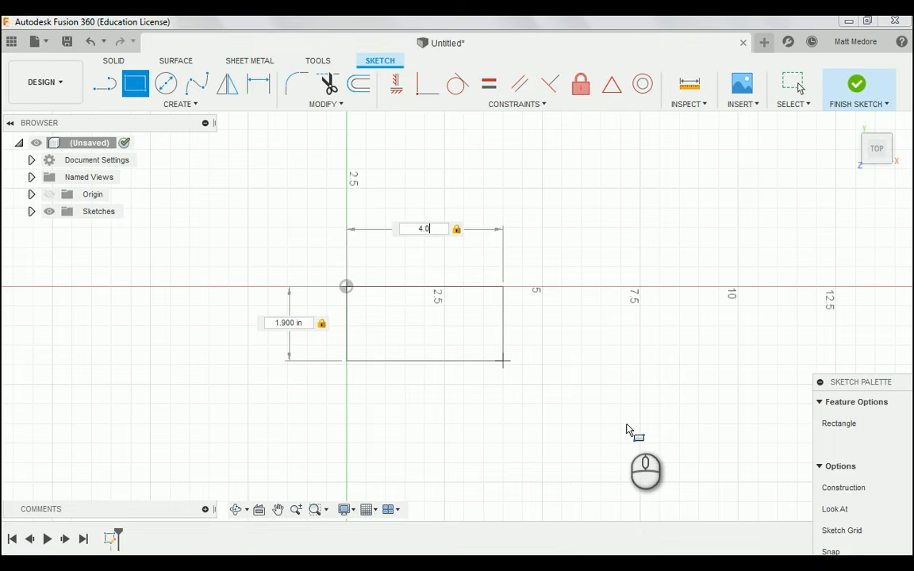
key(Return)
key(Escape)
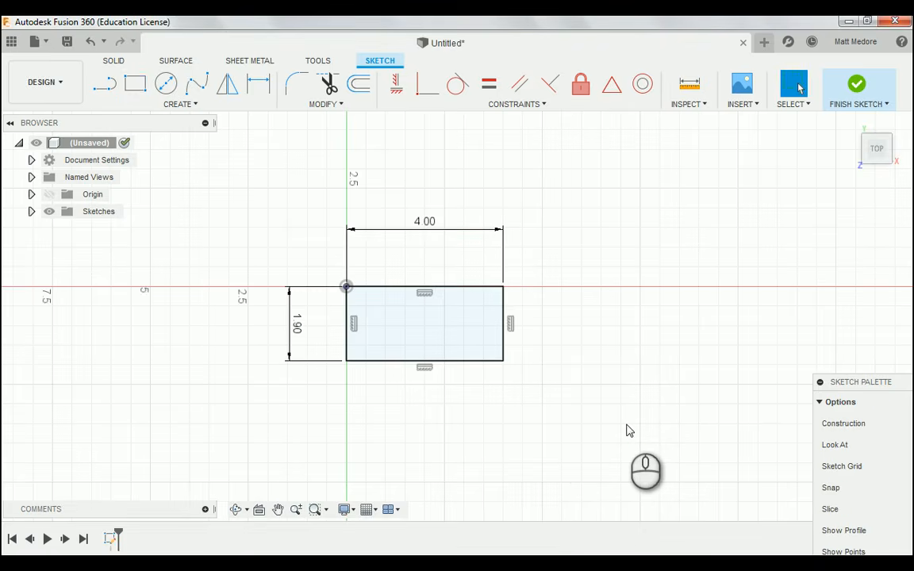
Extrude the rectangular profile .75 in on one side as a new body using Press Pull
scroll(520, 340, up, 1)
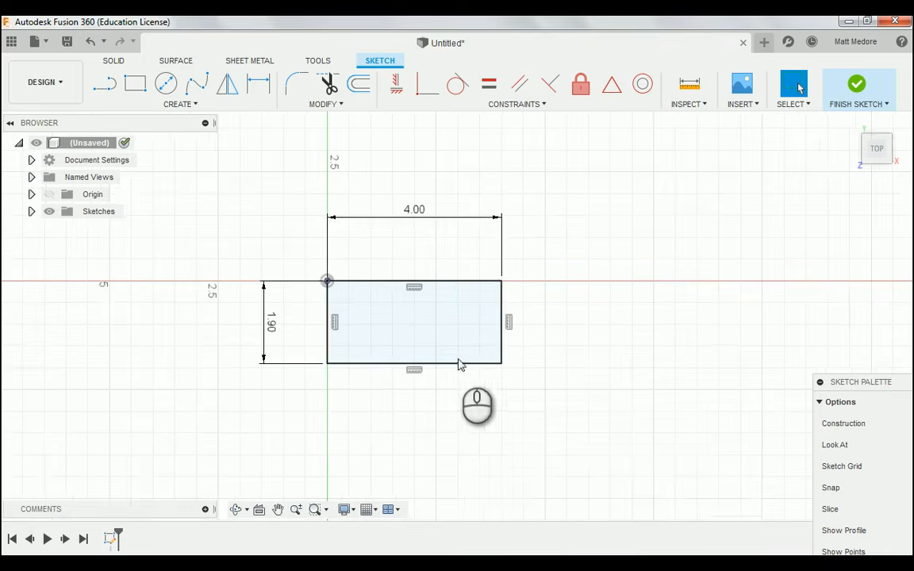
scroll(373, 334, up, 1)
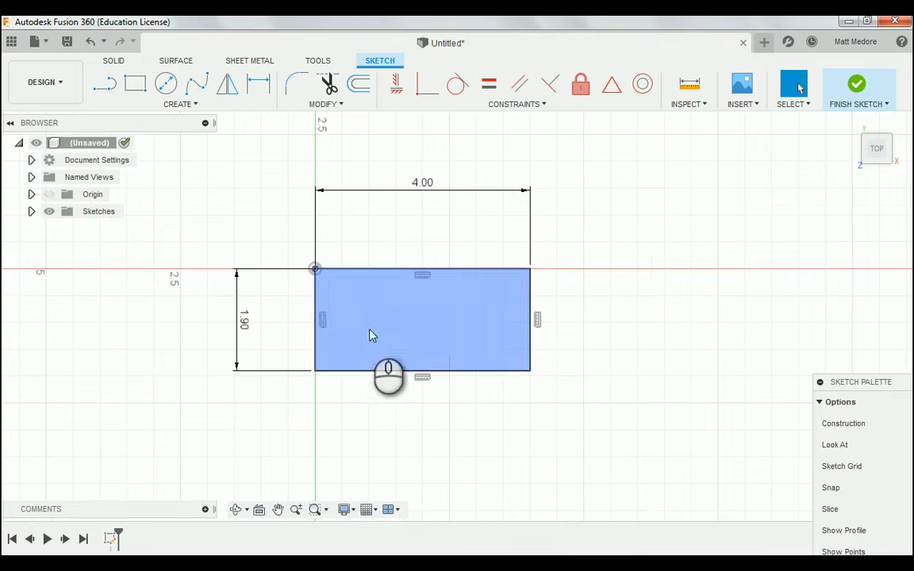
right_click(597, 235)
click(649, 206)
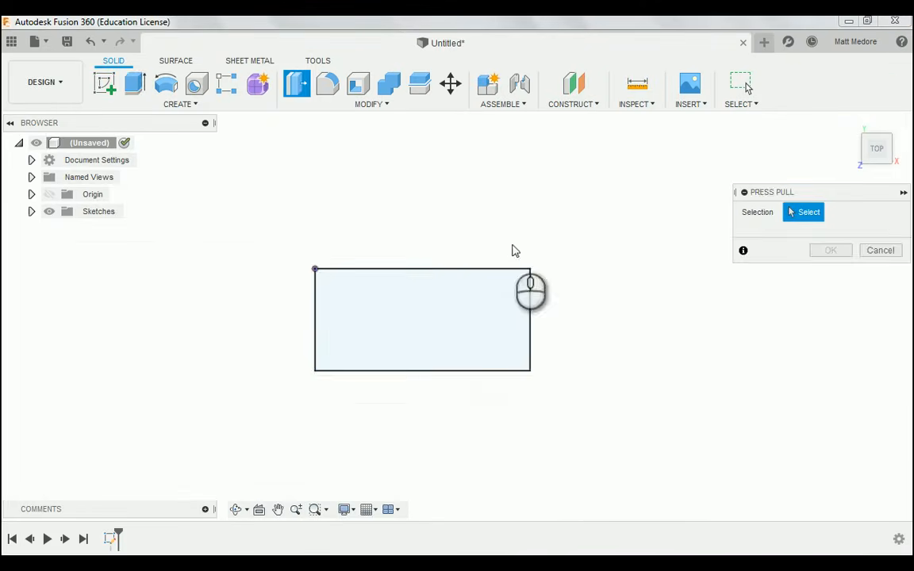
click(436, 319)
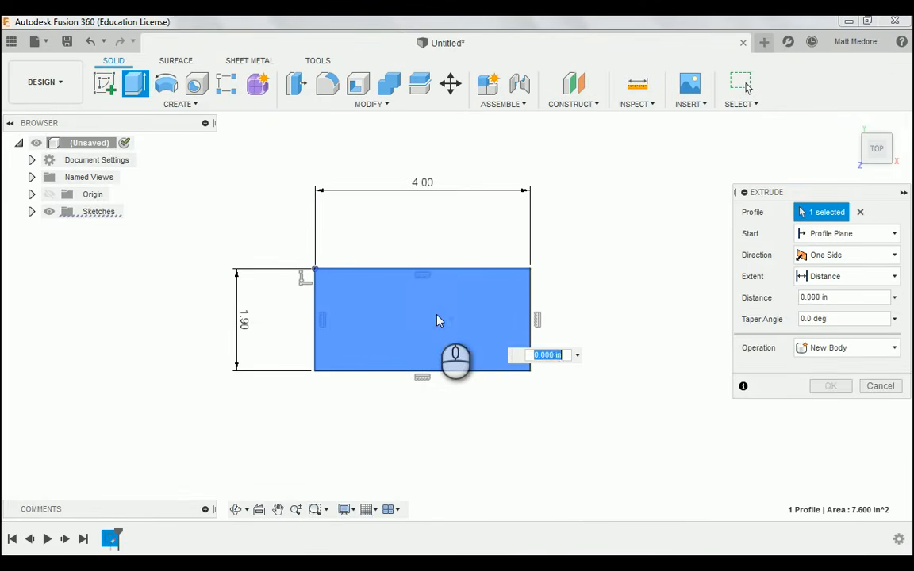
text(.75)
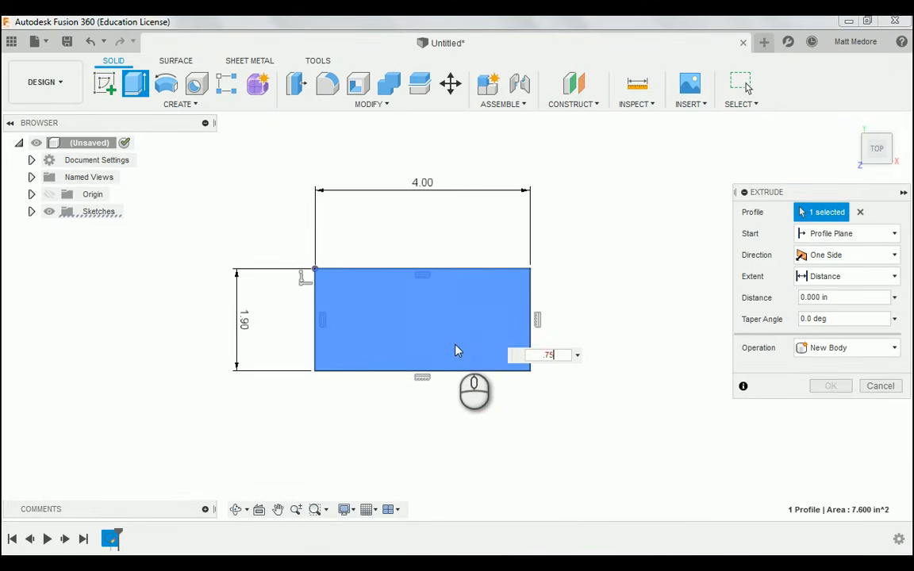
key(Return)
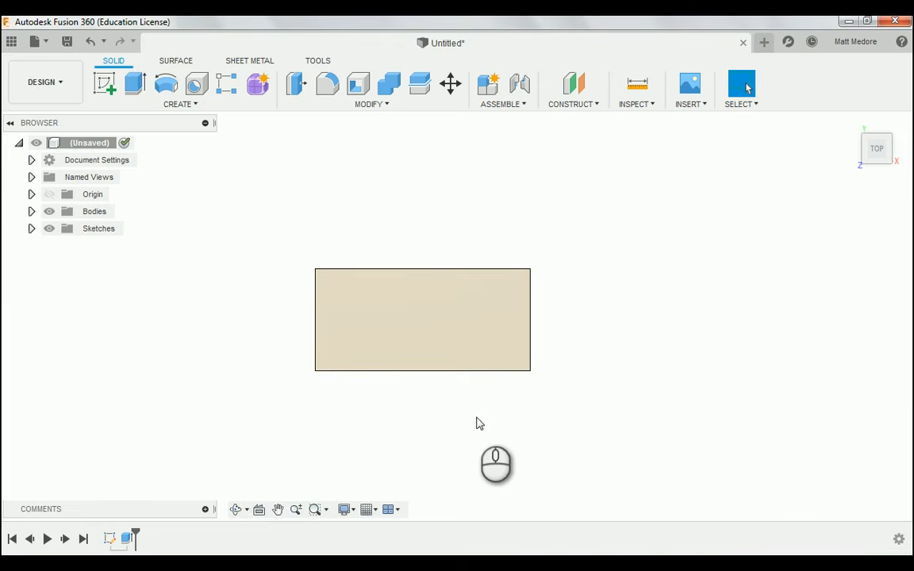
Fillet the block's four vertical corner edges with a constant radius of .01 in
shift+middle_drag(477, 421, 451, 372)
scroll(562, 387, up, 4)
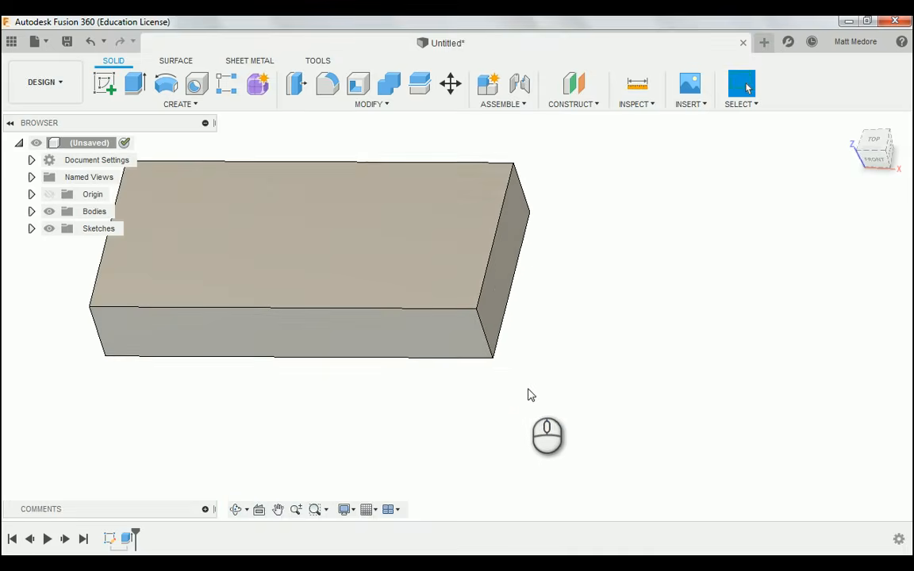
shift+middle_drag(503, 399, 453, 262)
scroll(512, 331, down, 3)
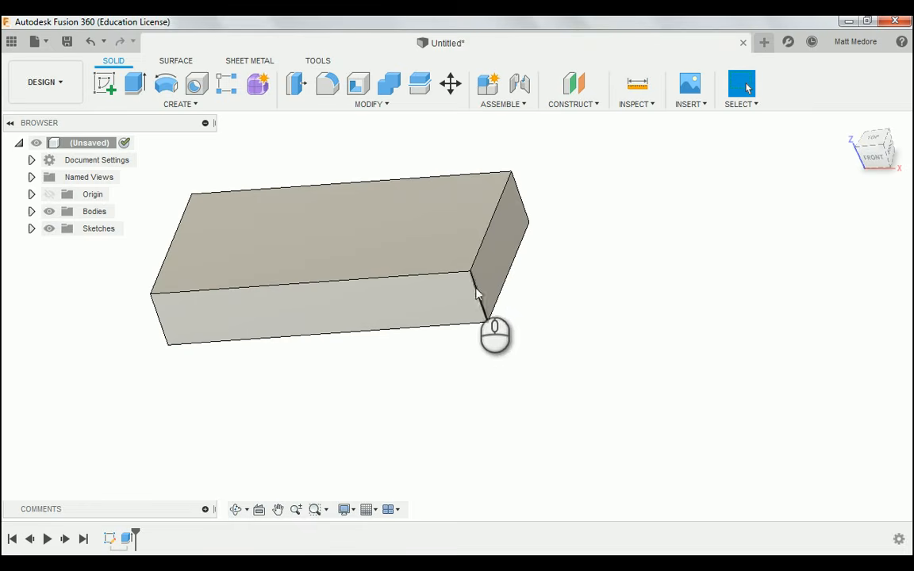
click(372, 108)
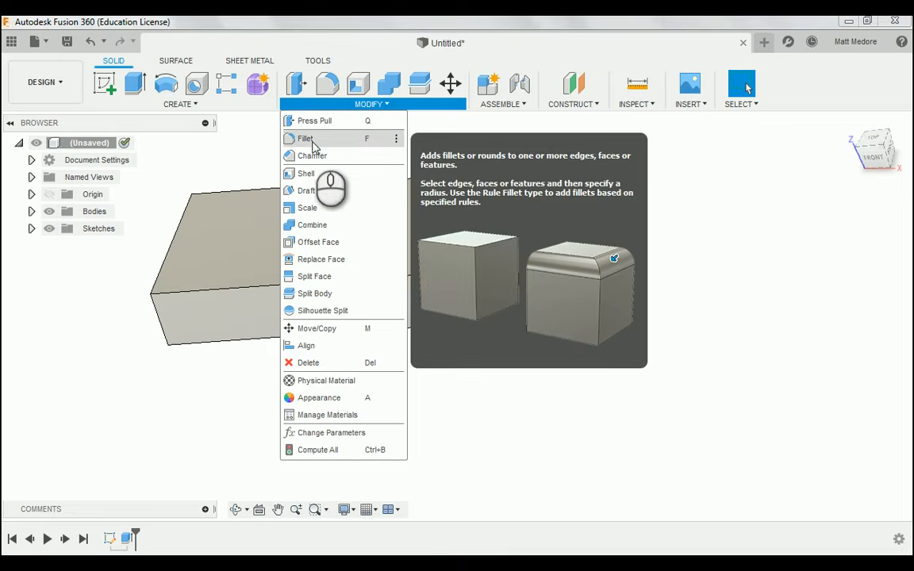
click(313, 147)
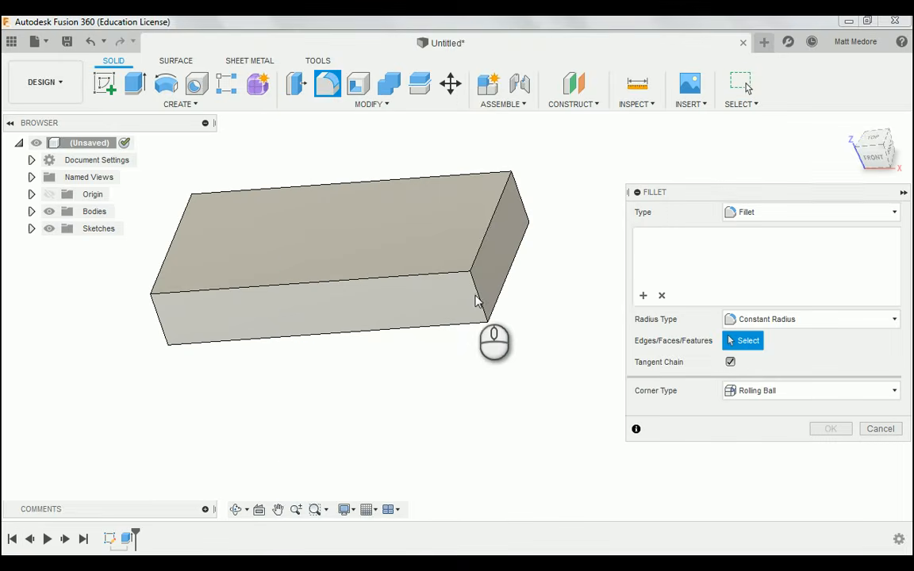
click(480, 299)
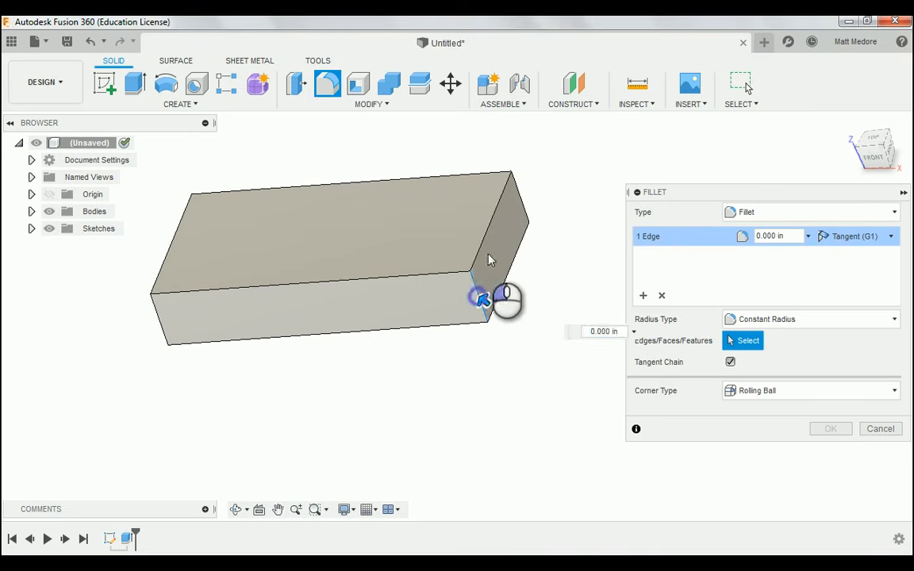
click(517, 194)
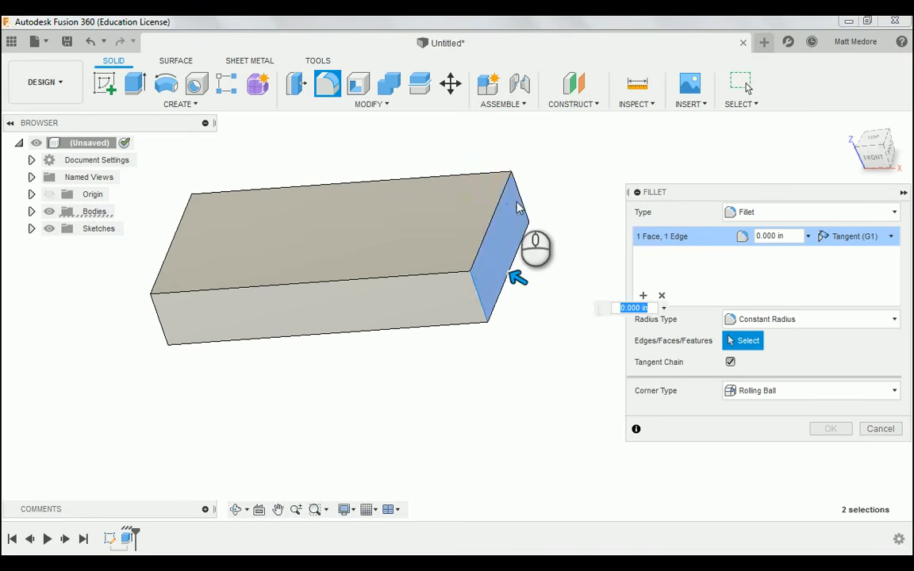
click(516, 200)
click(519, 198)
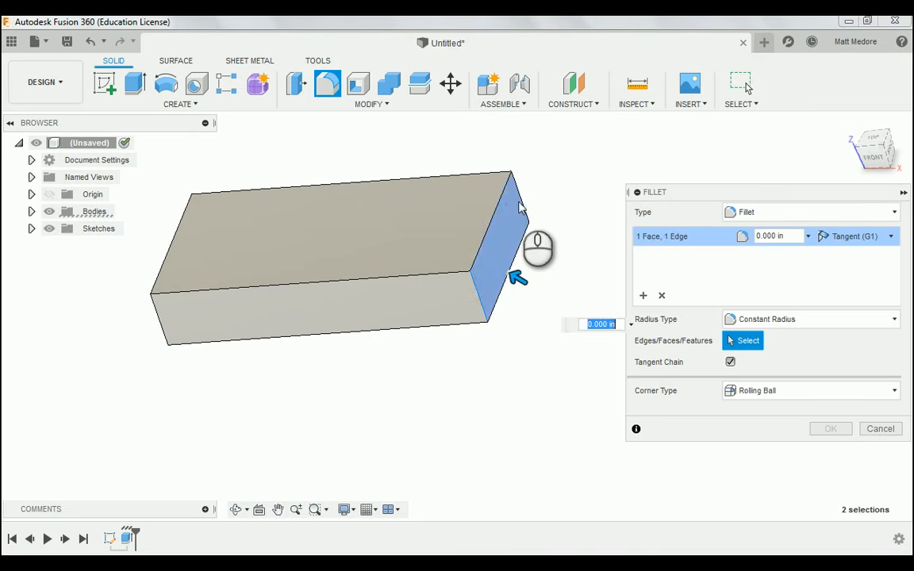
click(524, 208)
click(520, 198)
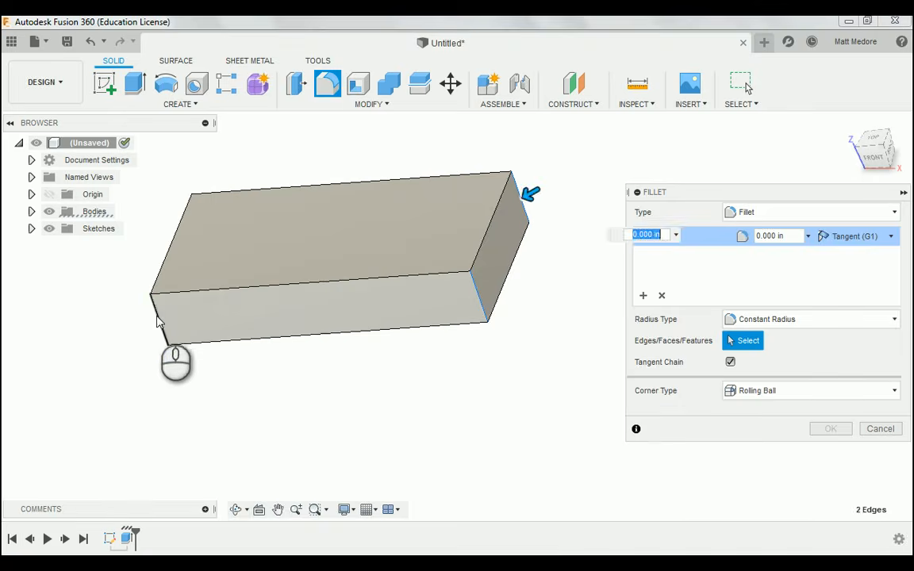
click(149, 317)
shift+middle_drag(132, 337, 172, 215)
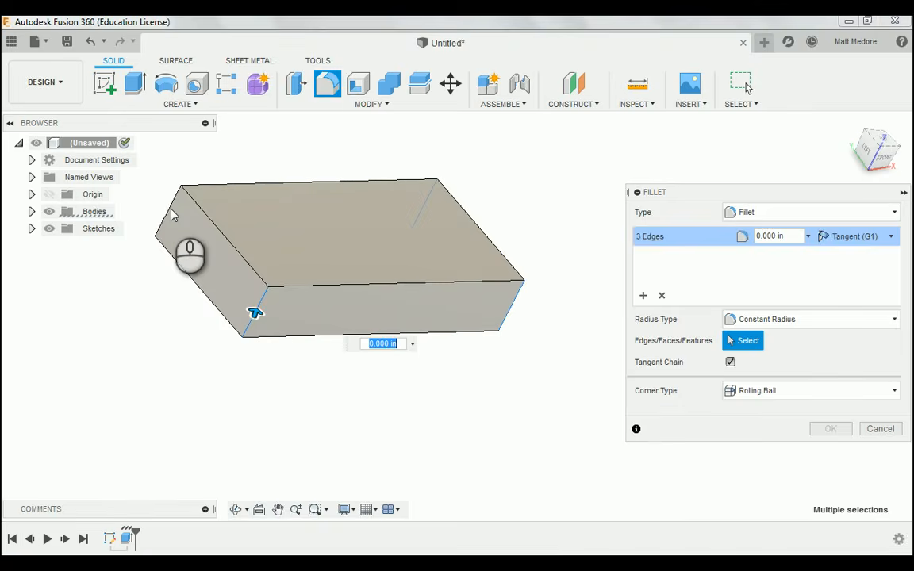
click(168, 220)
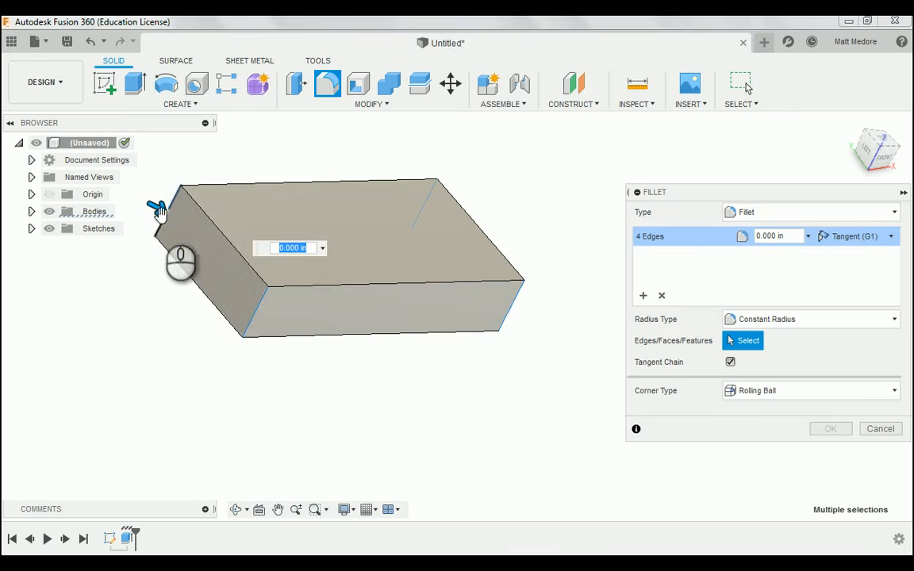
shift+middle_drag(182, 382, 432, 366)
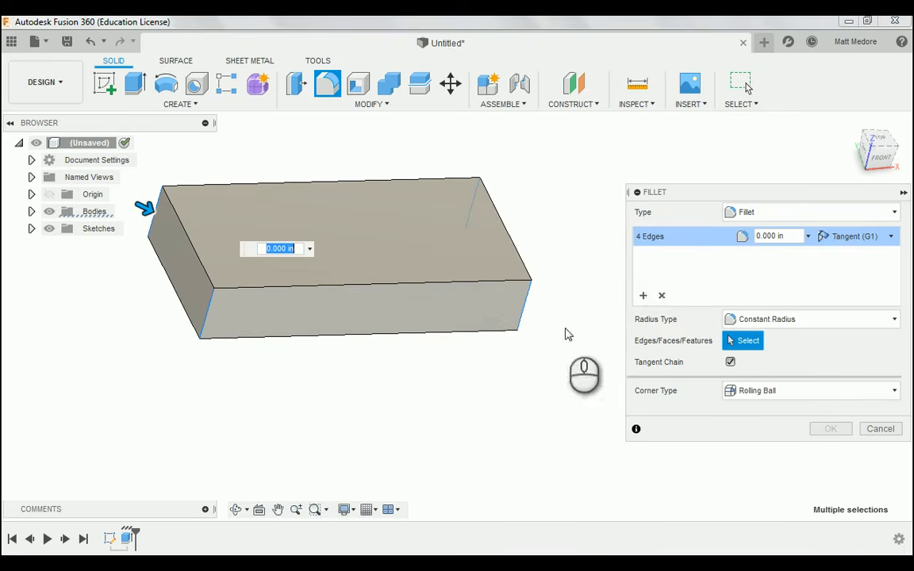
shift+middle_drag(544, 371, 503, 382)
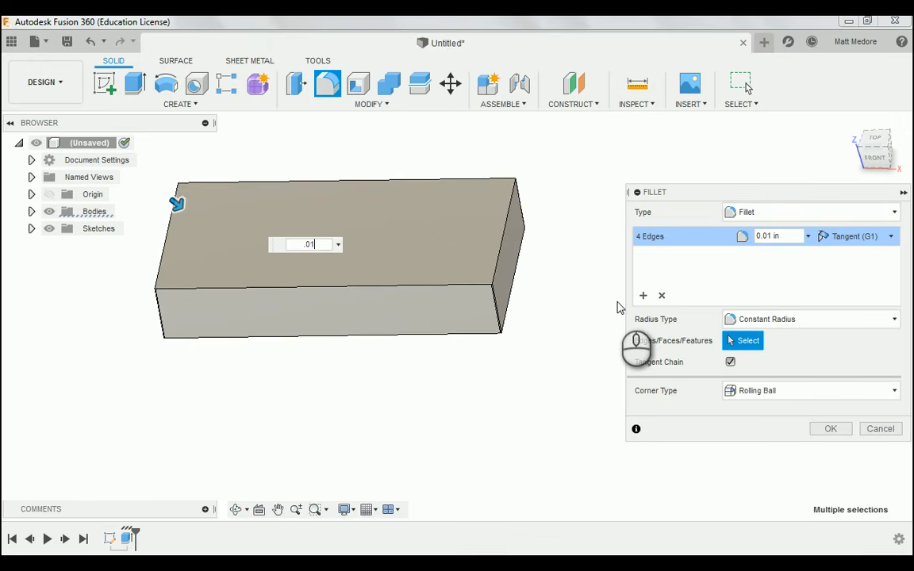
key(Escape)
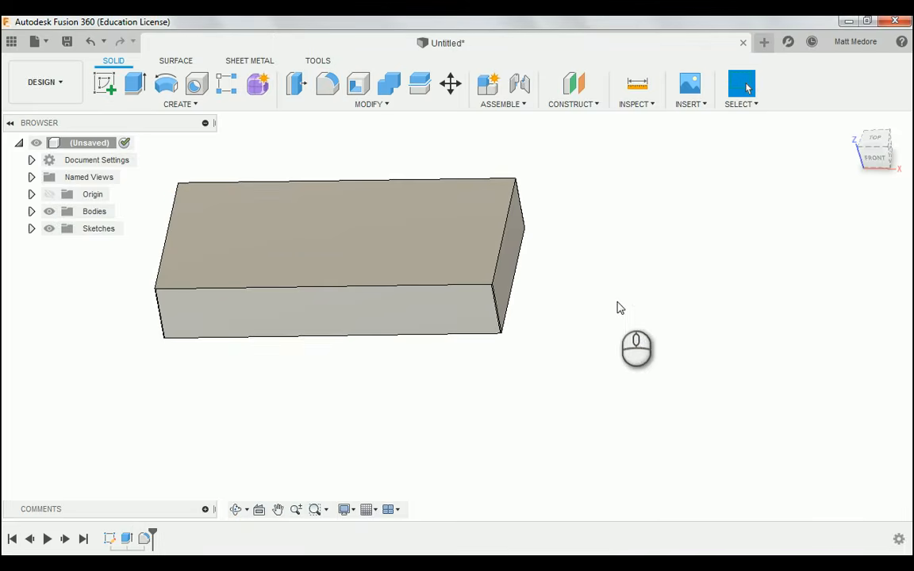
Examine the filleted front corners of the block up close, and review the whole body from several angles
scroll(492, 254, up, 10)
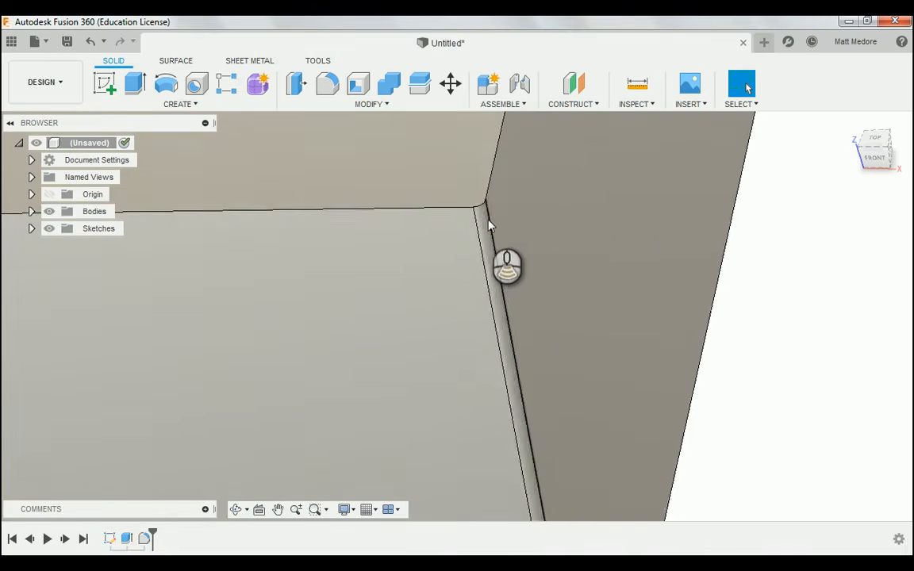
scroll(489, 225, up, 5)
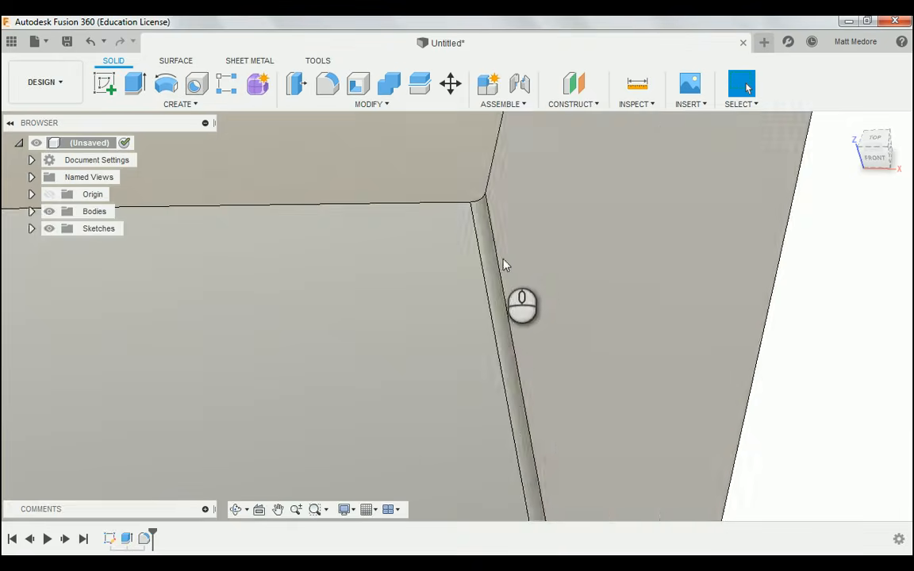
scroll(504, 265, down, 10)
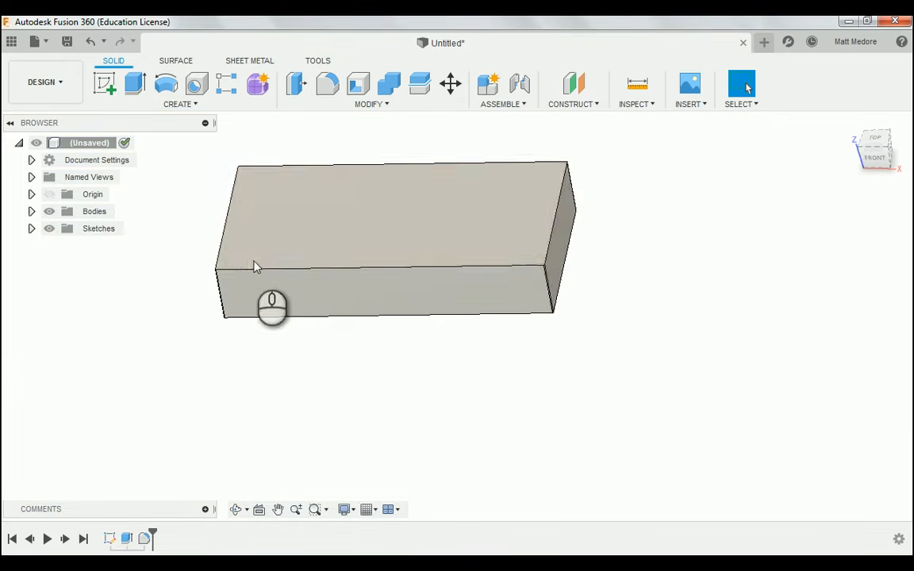
scroll(254, 267, up, 10)
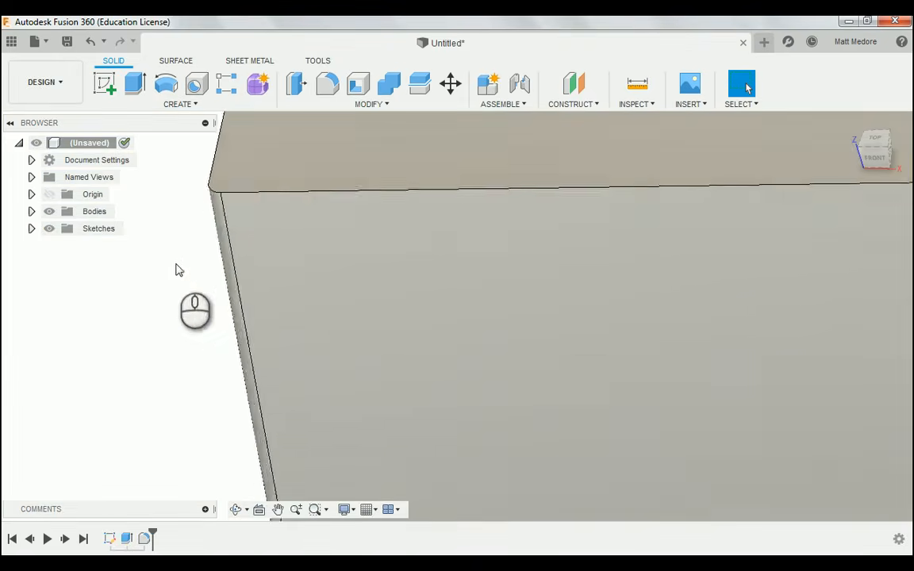
scroll(193, 270, up, 6)
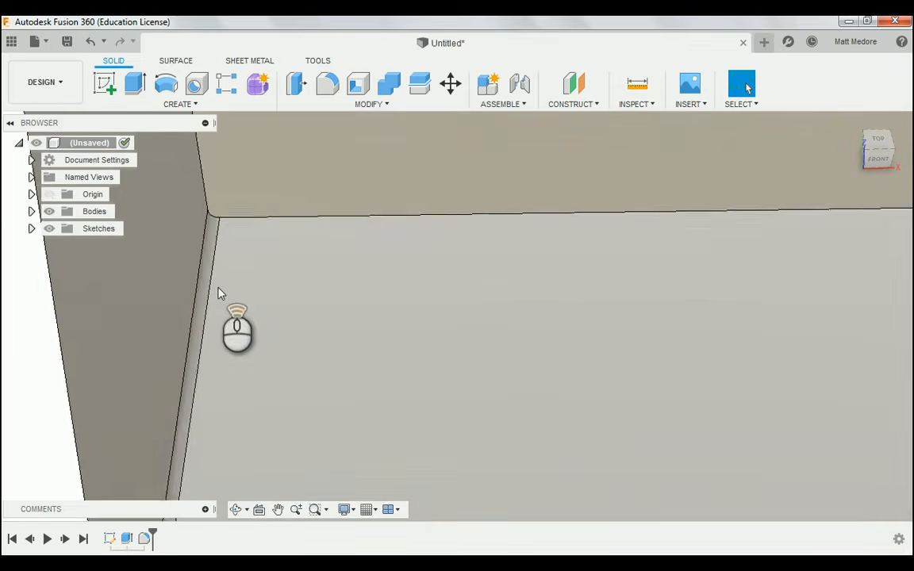
scroll(220, 293, down, 3)
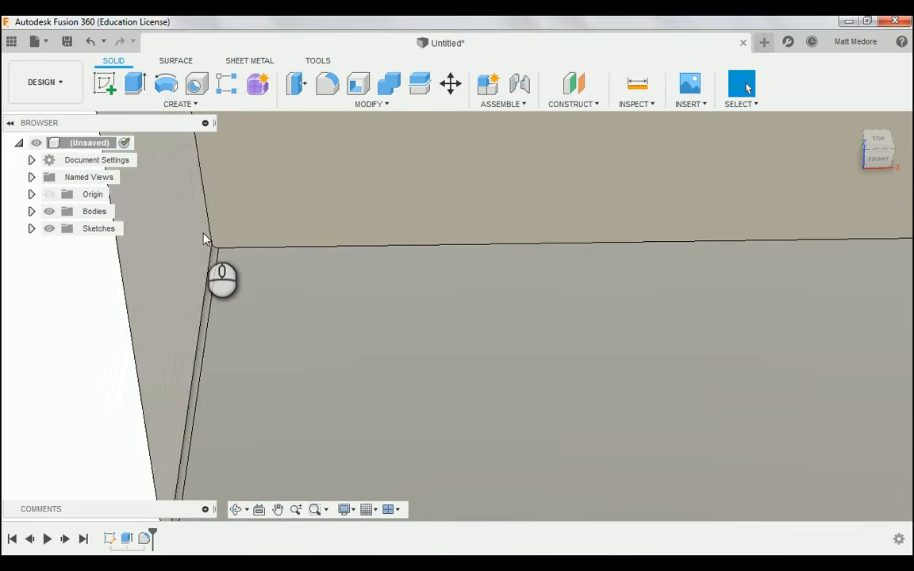
scroll(204, 238, down, 3)
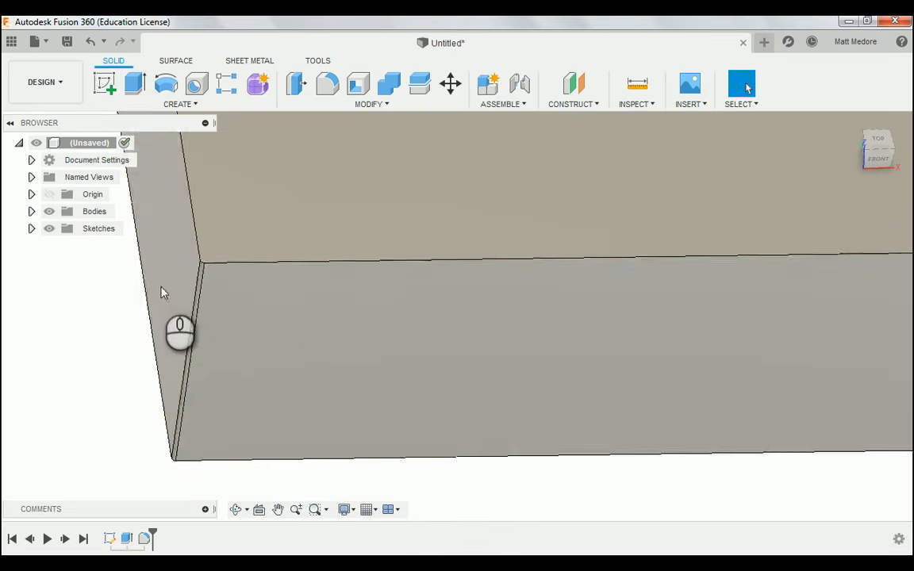
scroll(160, 292, down, 8)
scroll(183, 344, up, 2)
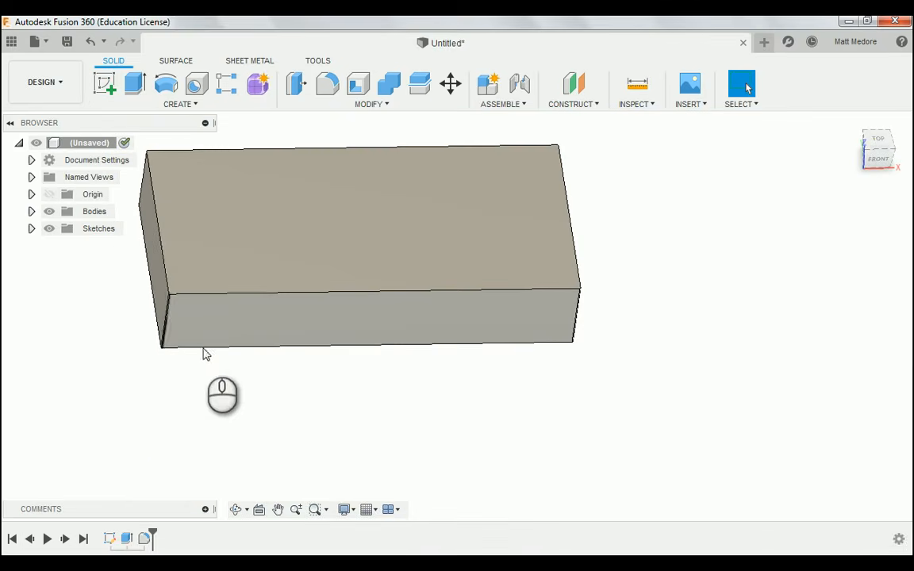
shift+middle_drag(203, 354, 266, 373)
scroll(136, 326, down, 3)
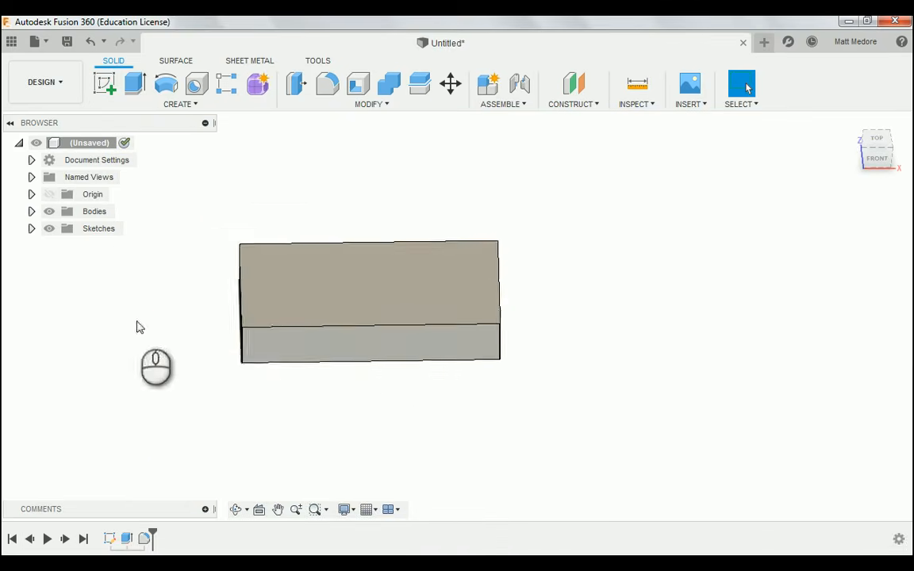
scroll(137, 327, up, 2)
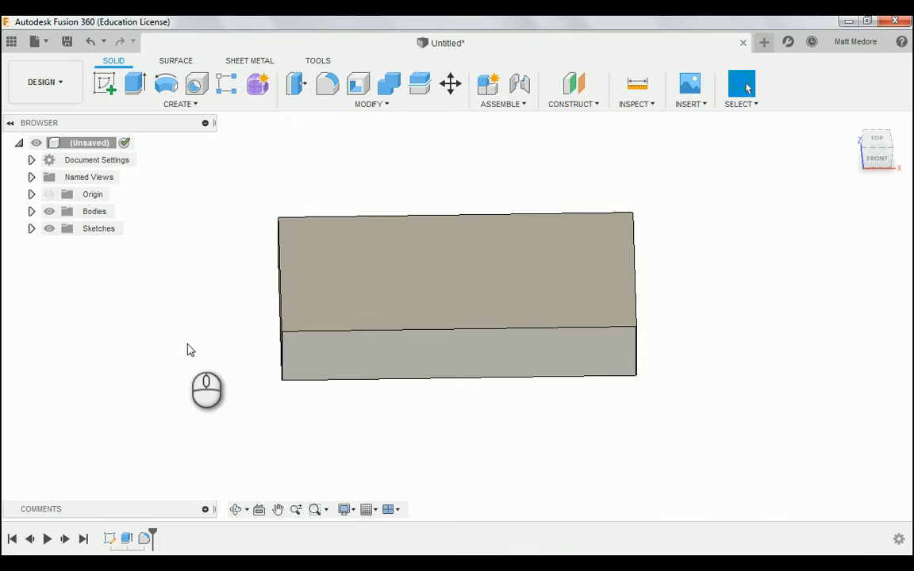
mouse_move(218, 336)
shift+middle_down()
mouse_move(206, 324)
mouse_move(203, 337)
shift+middle_up()
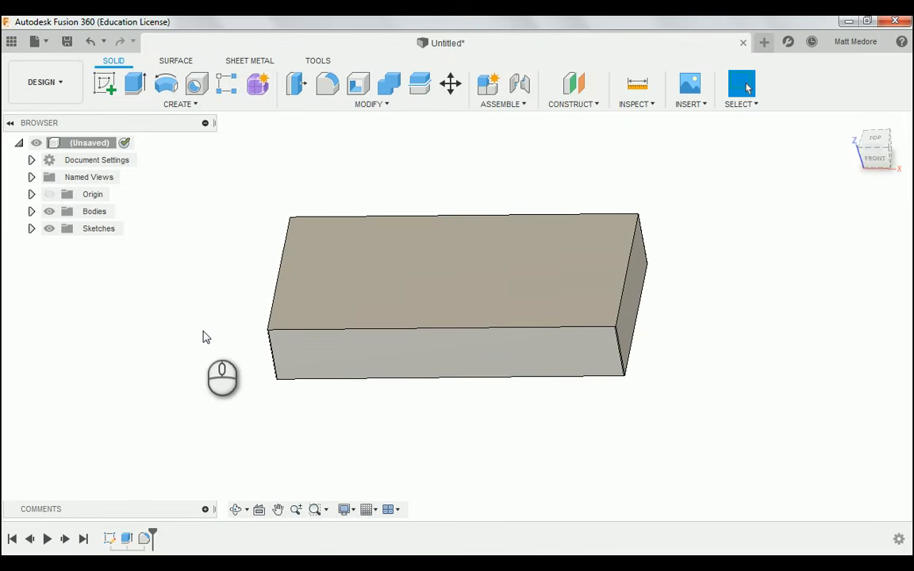
shift+middle_drag(210, 312, 214, 318)
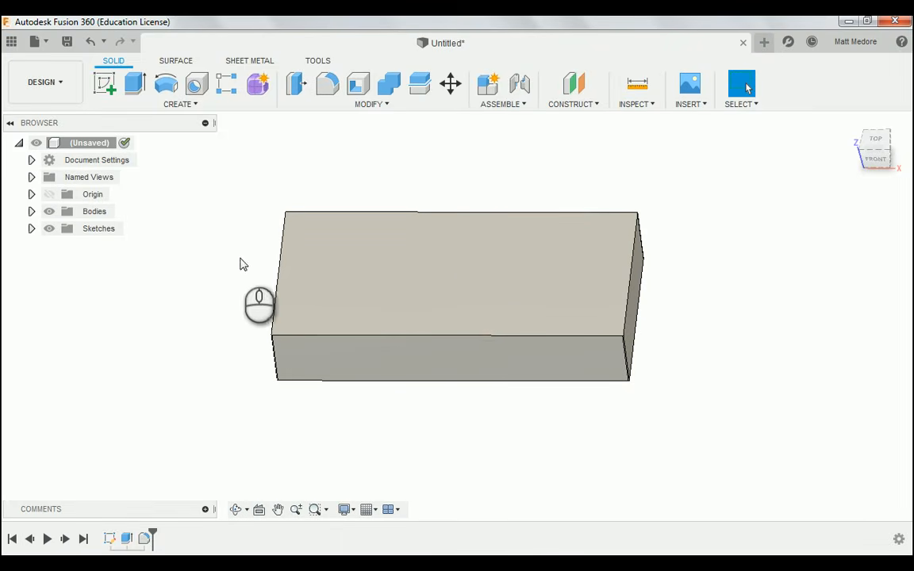
Create a new sketch on the block's top face
click(175, 108)
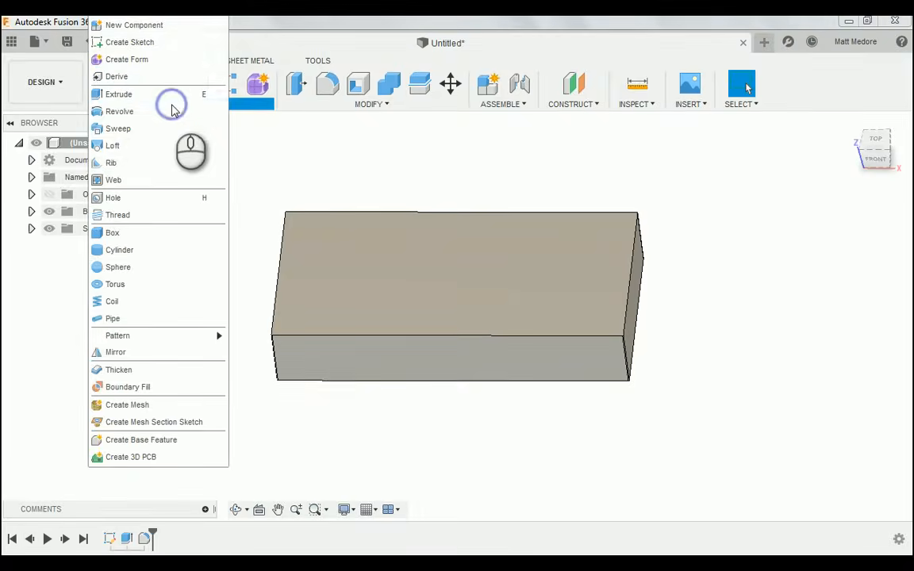
click(135, 45)
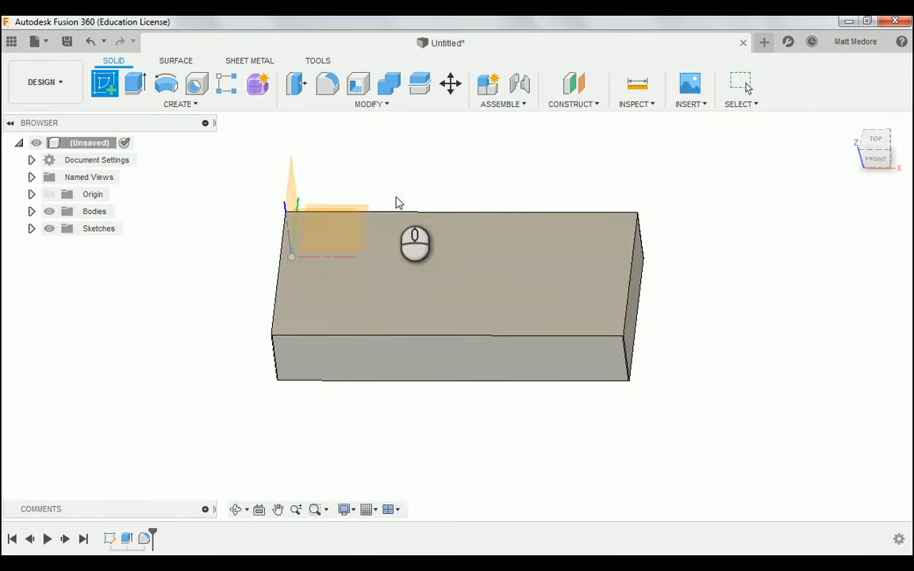
shift+middle_drag(396, 202, 361, 251)
shift+middle_drag(399, 309, 370, 291)
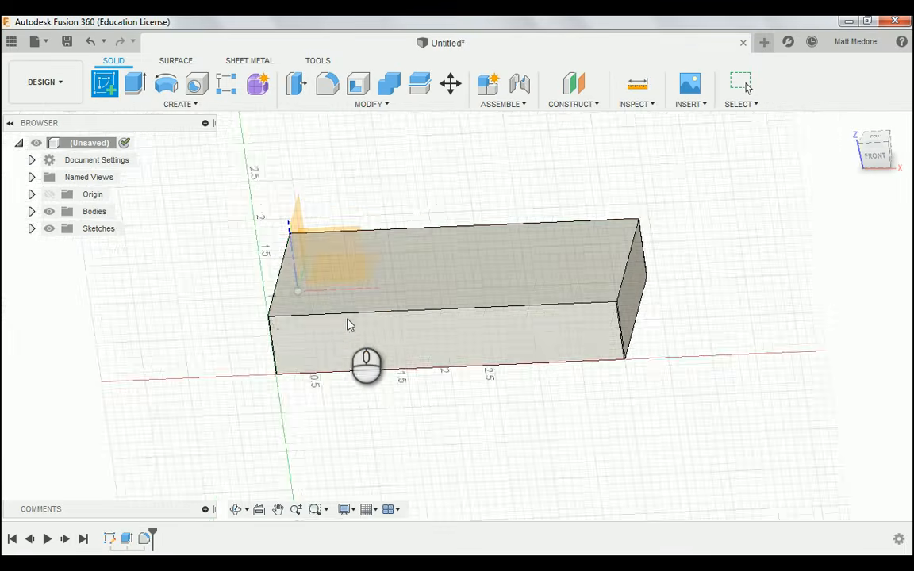
shift+middle_drag(418, 218, 434, 263)
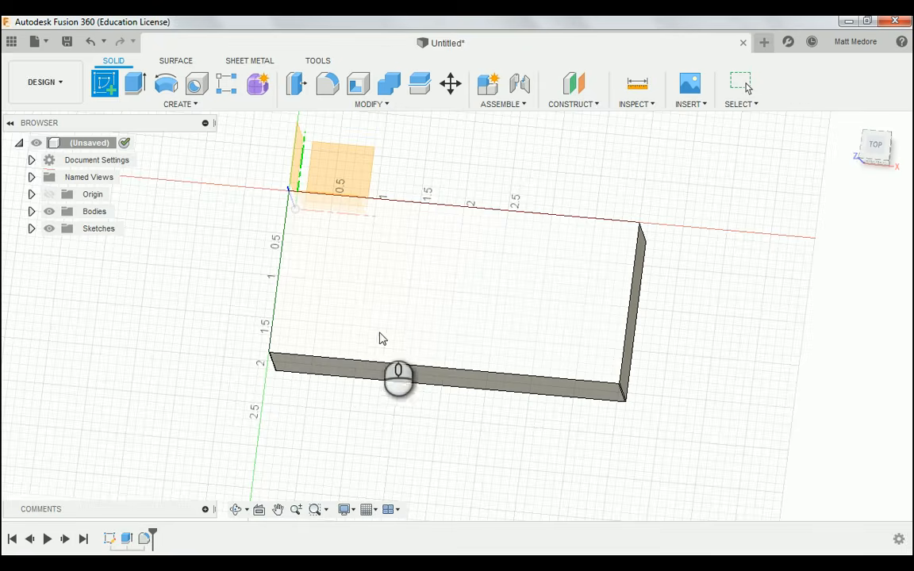
shift+middle_drag(349, 371, 560, 286)
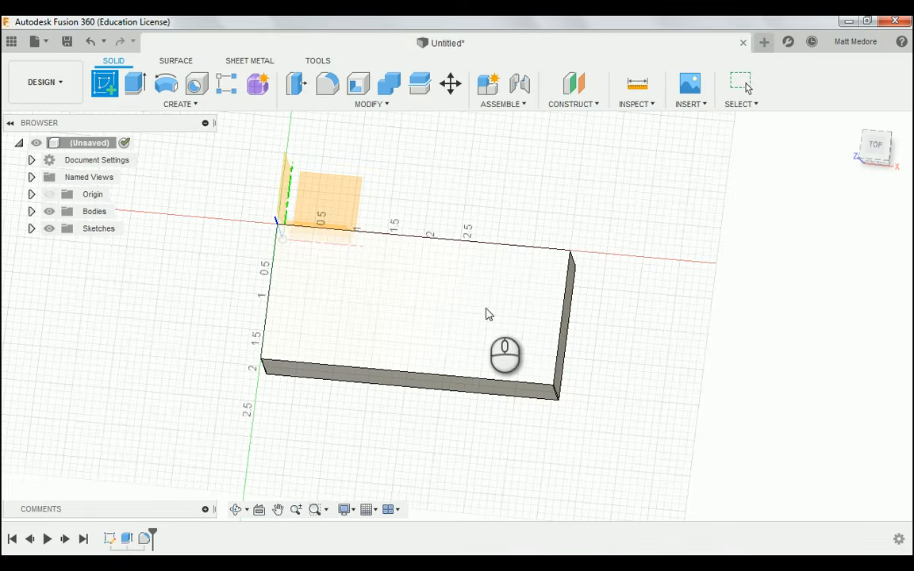
click(486, 311)
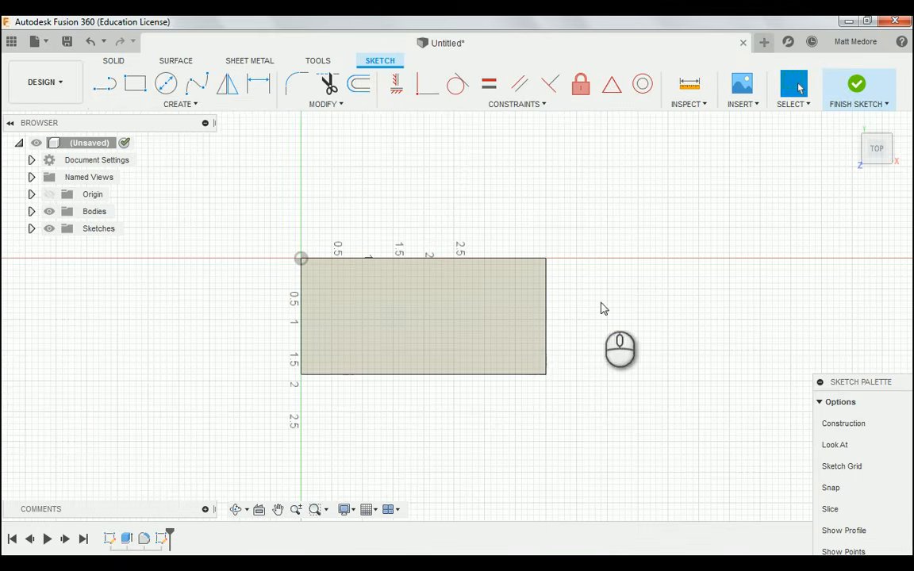
Place four sketch points on the block's top face, one near each corner
click(192, 106)
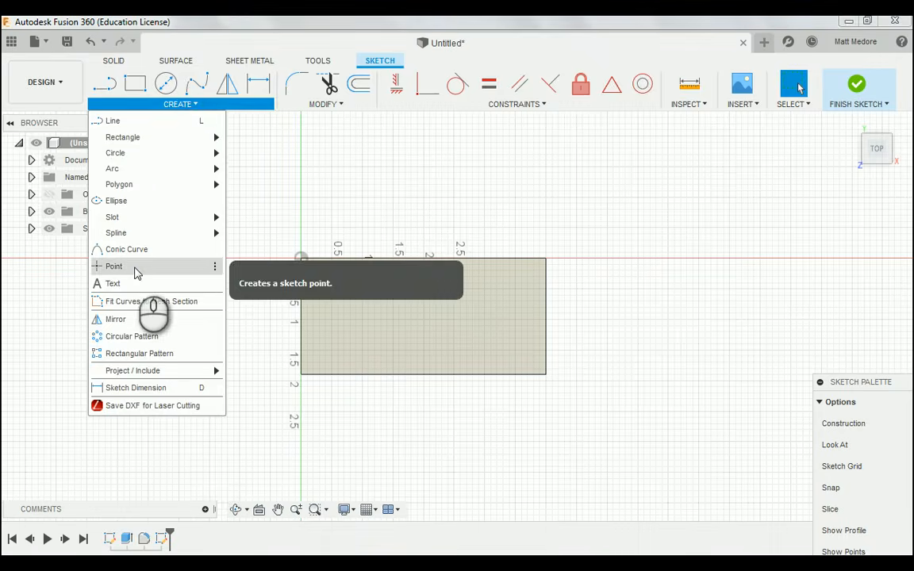
click(134, 269)
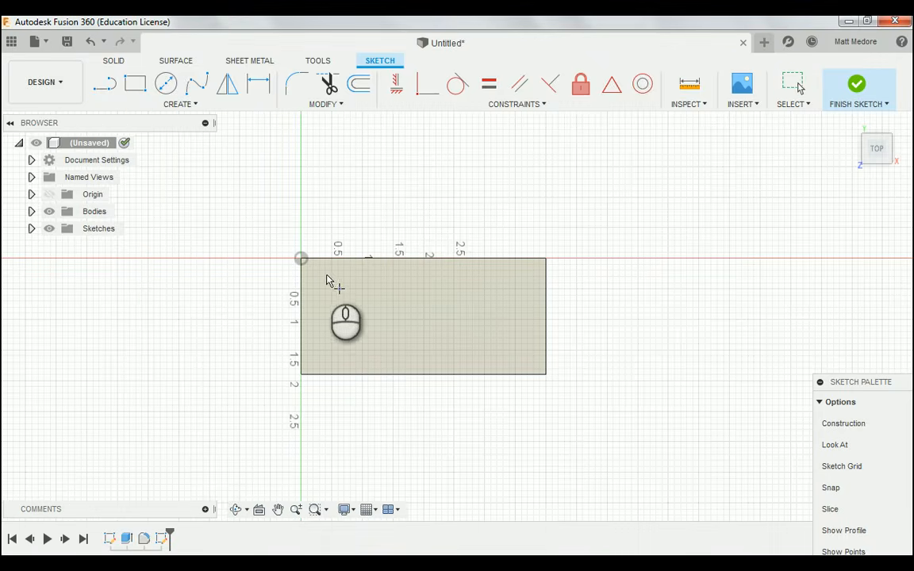
click(319, 271)
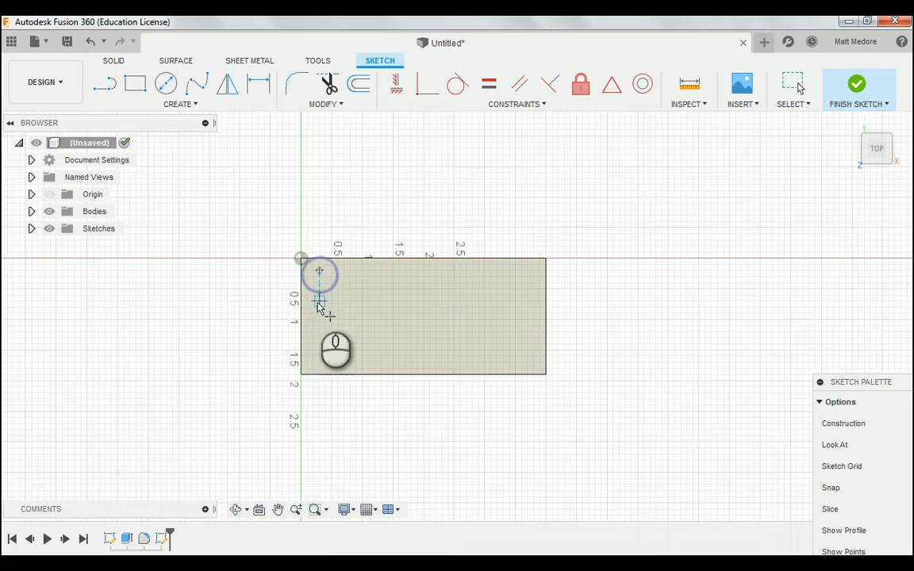
click(318, 358)
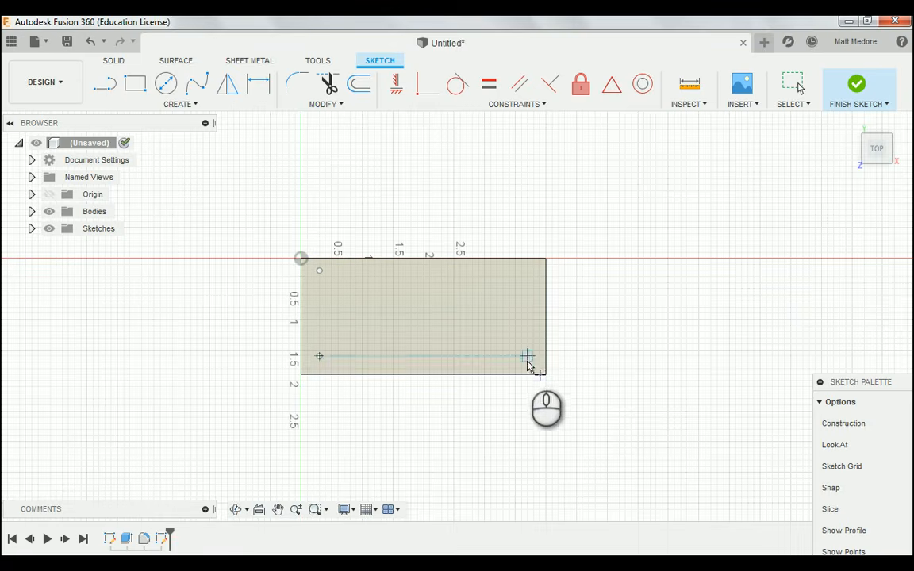
click(528, 356)
click(527, 276)
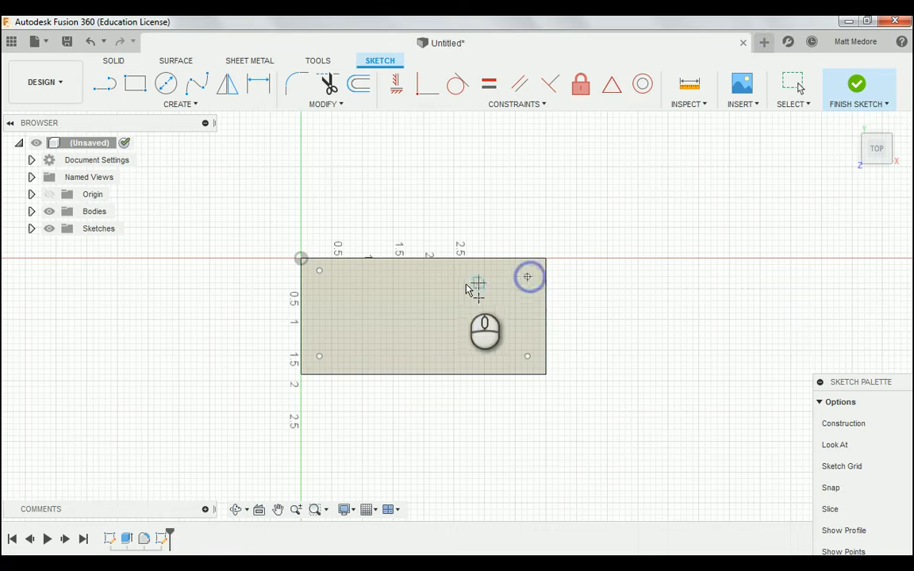
Add three more sketch points: two level with each other in the upper half and one at the middle of the block
click(472, 295)
click(362, 295)
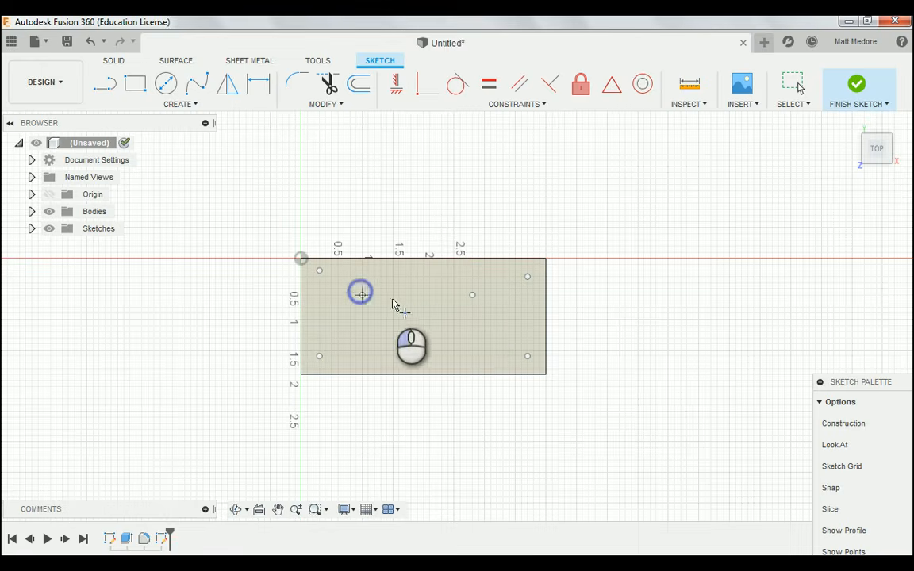
click(424, 318)
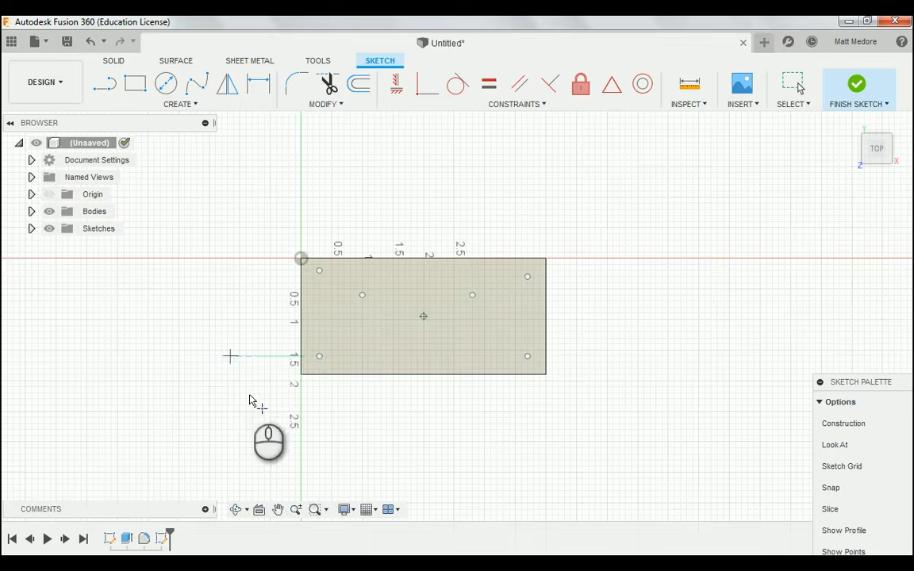
scroll(373, 417, up, 1)
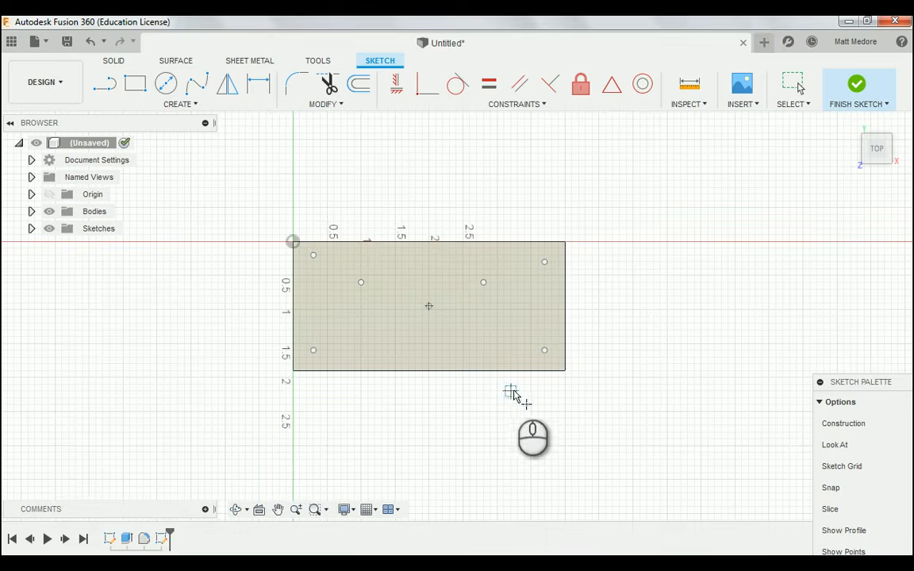
right_click(599, 194)
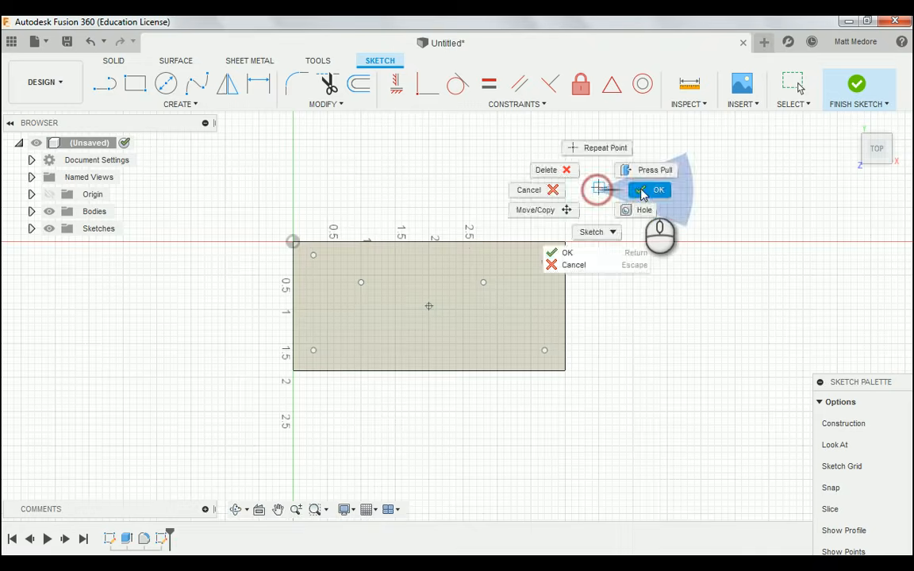
click(648, 189)
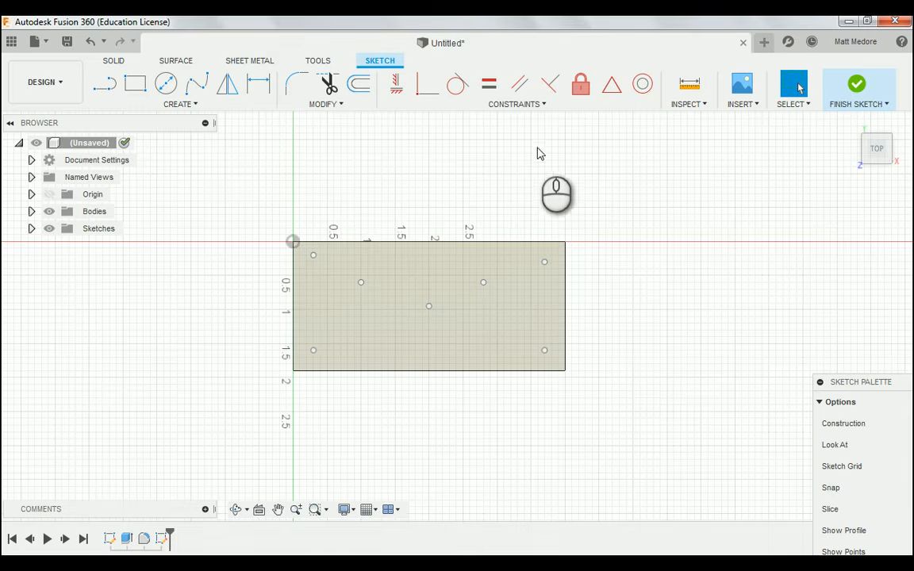
Constrain the two left corner points vertically to each other and move the upper one down level with the upper-right point
click(529, 108)
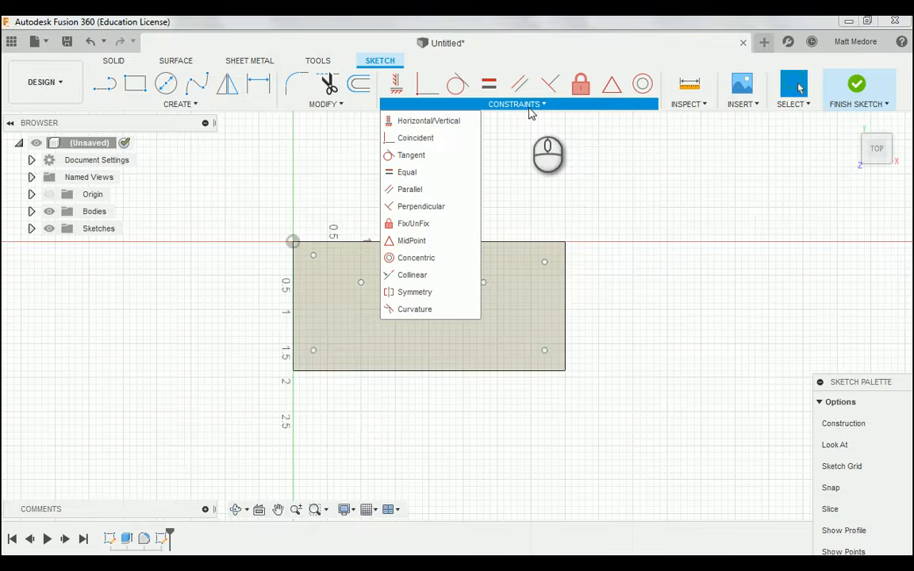
click(443, 124)
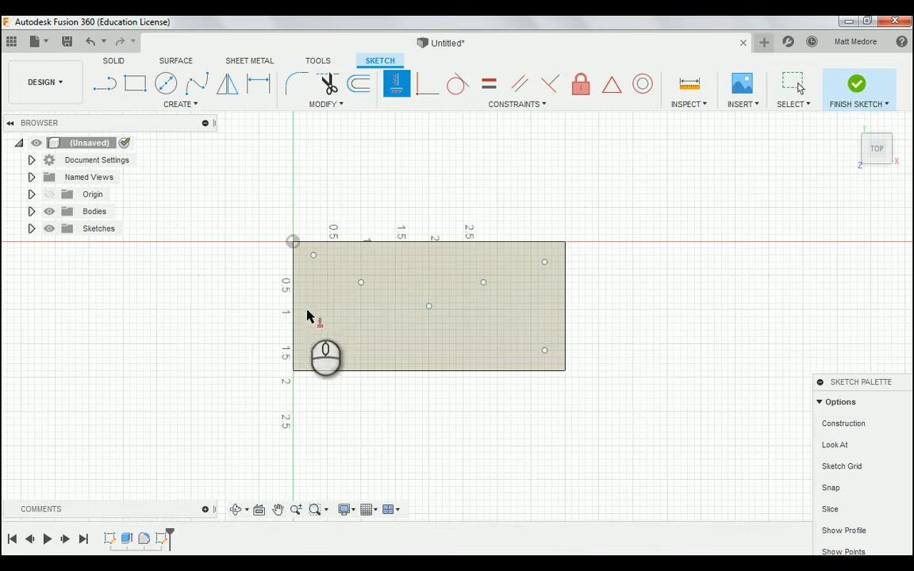
click(313, 255)
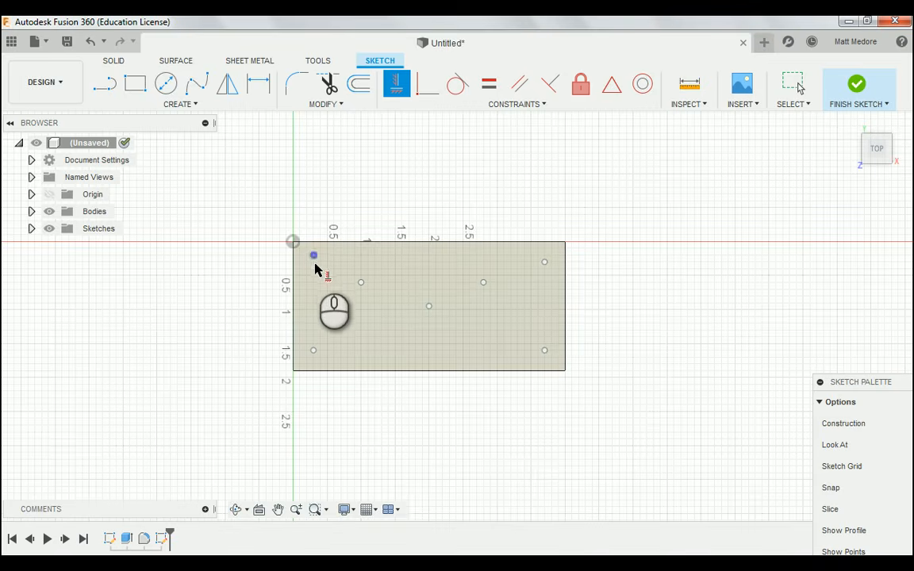
click(314, 256)
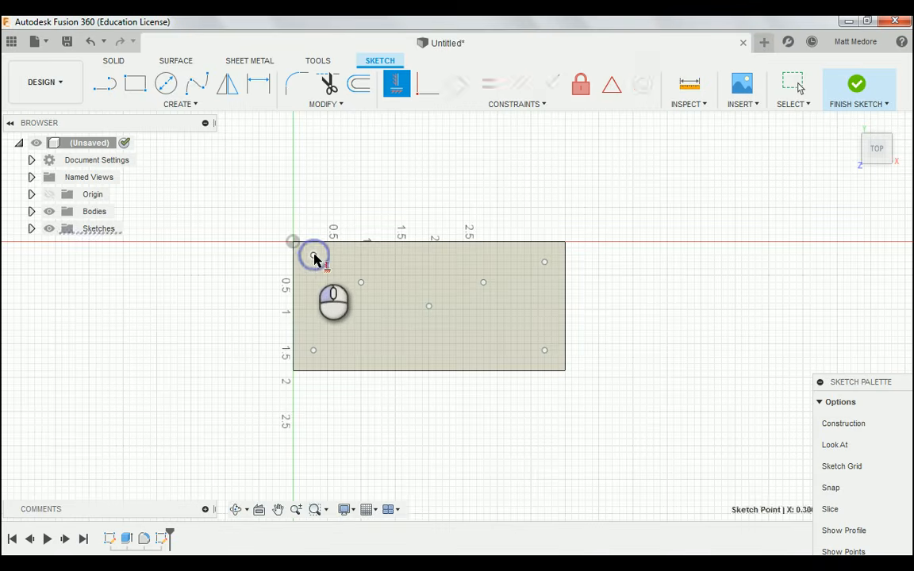
click(314, 350)
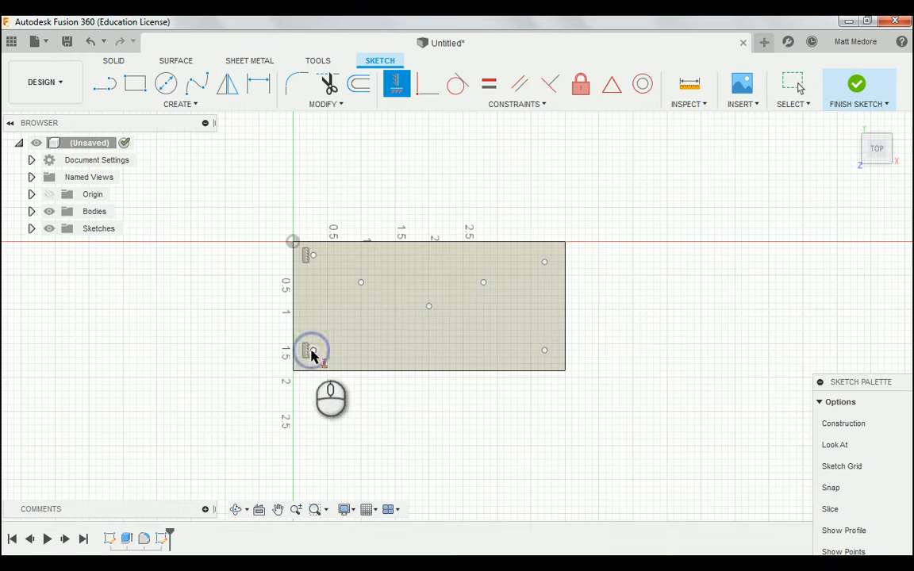
right_click(206, 273)
click(260, 265)
scroll(314, 265, up, 3)
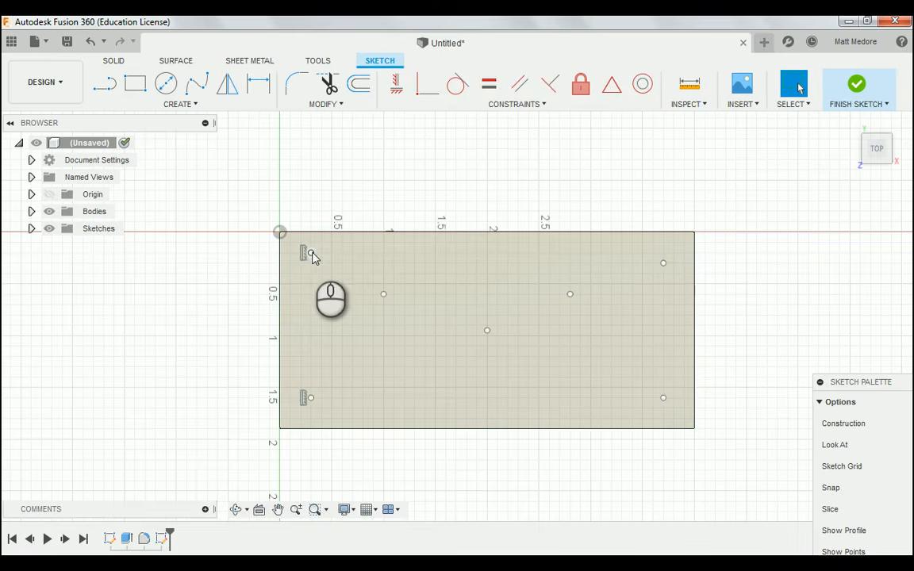
mouse_move(311, 255)
mouse_down()
mouse_move(408, 266)
mouse_move(290, 268)
mouse_move(418, 275)
mouse_move(304, 264)
mouse_move(311, 274)
mouse_up()
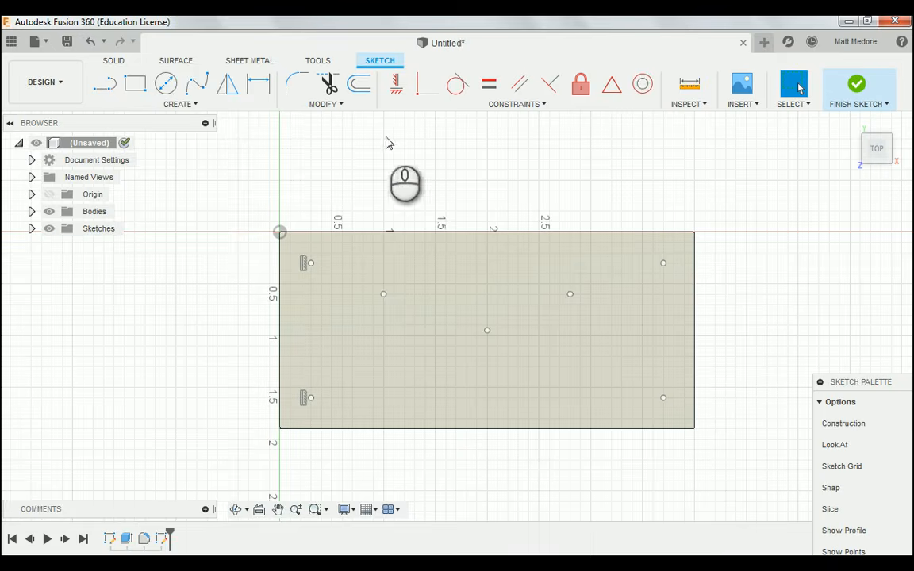
Apply a Horizontal/Vertical constraint to align the two right corner points vertically
click(397, 83)
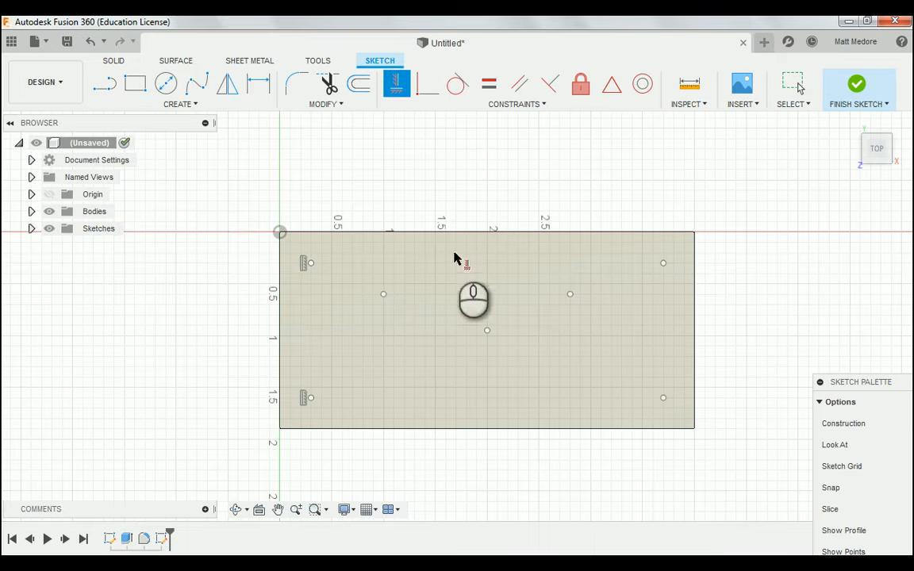
click(663, 263)
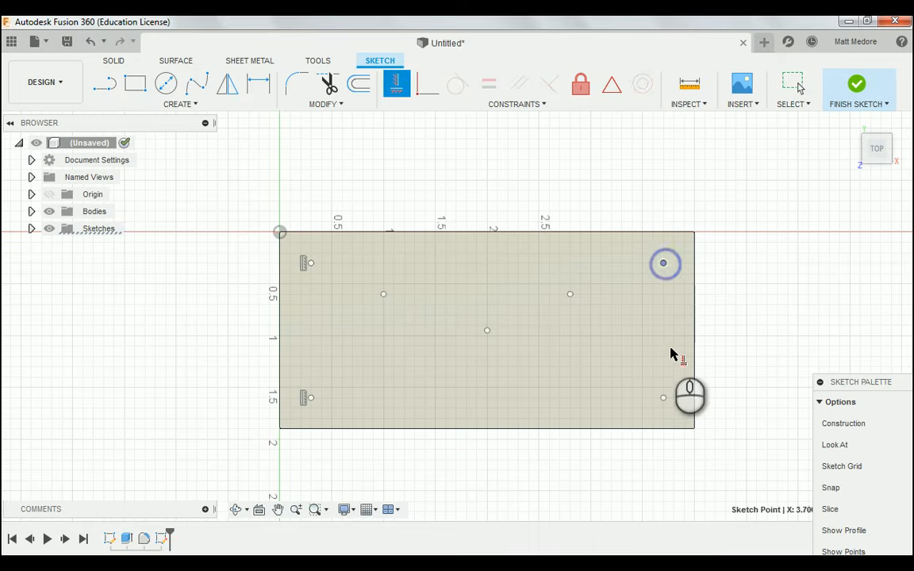
click(663, 399)
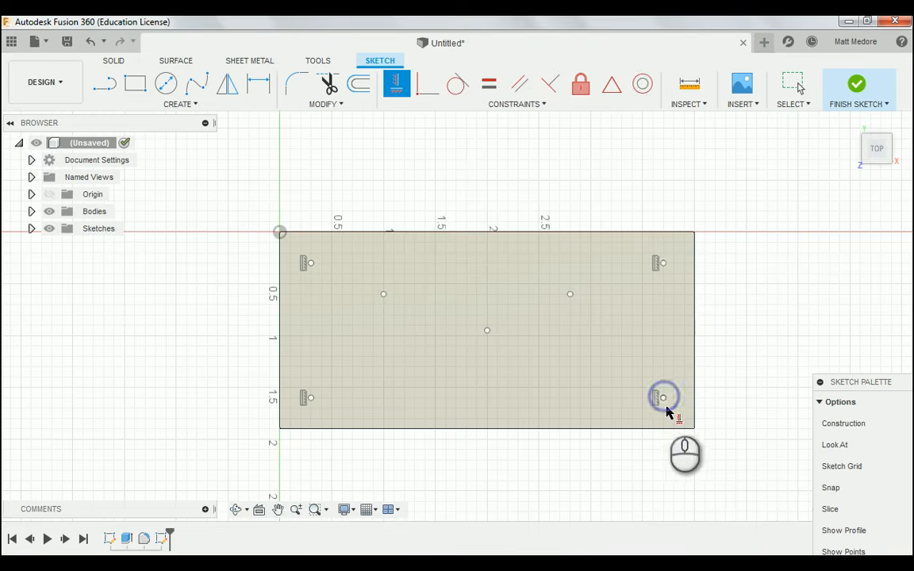
Align the upper corner pair, the lower corner pair and the two inner upper points horizontally with Horizontal/Vertical constraints
click(663, 264)
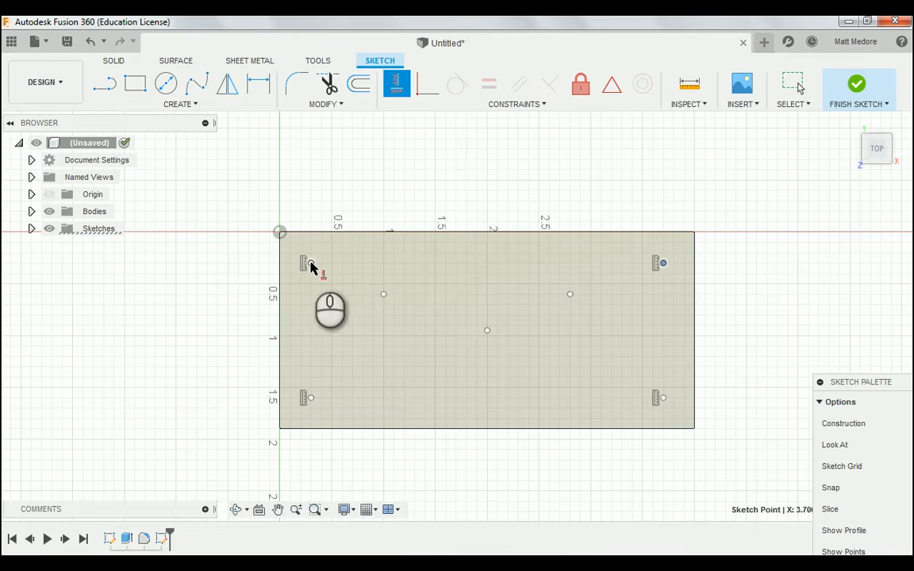
click(311, 264)
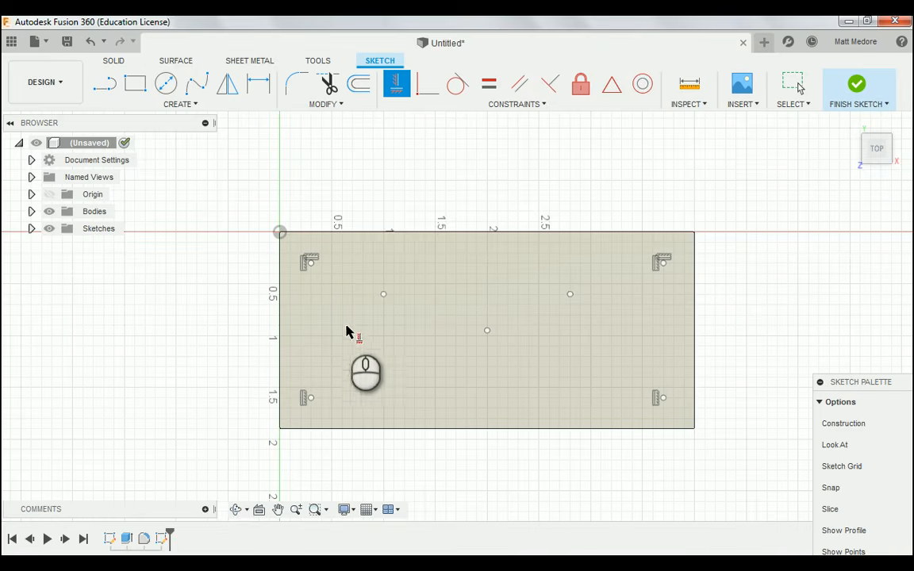
click(311, 398)
click(663, 398)
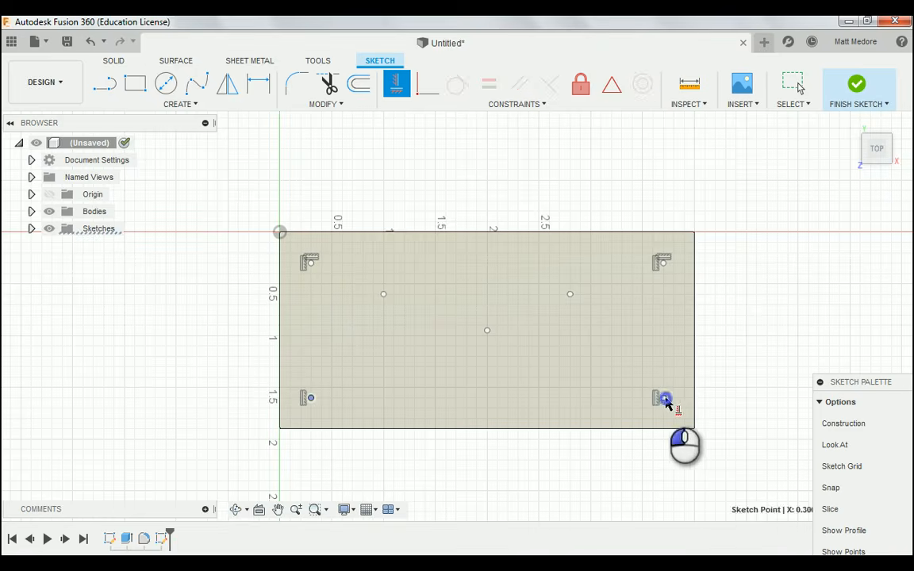
click(382, 294)
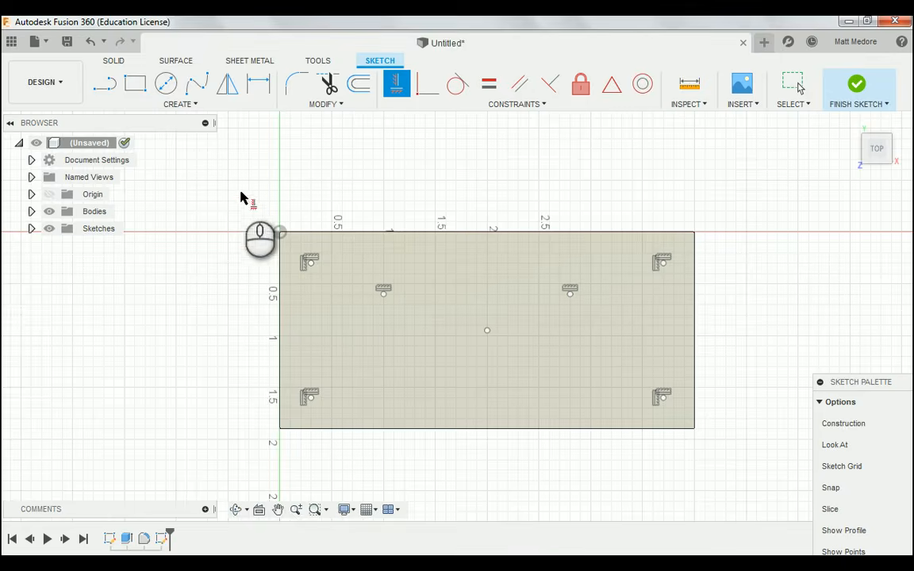
right_click(229, 159)
click(279, 159)
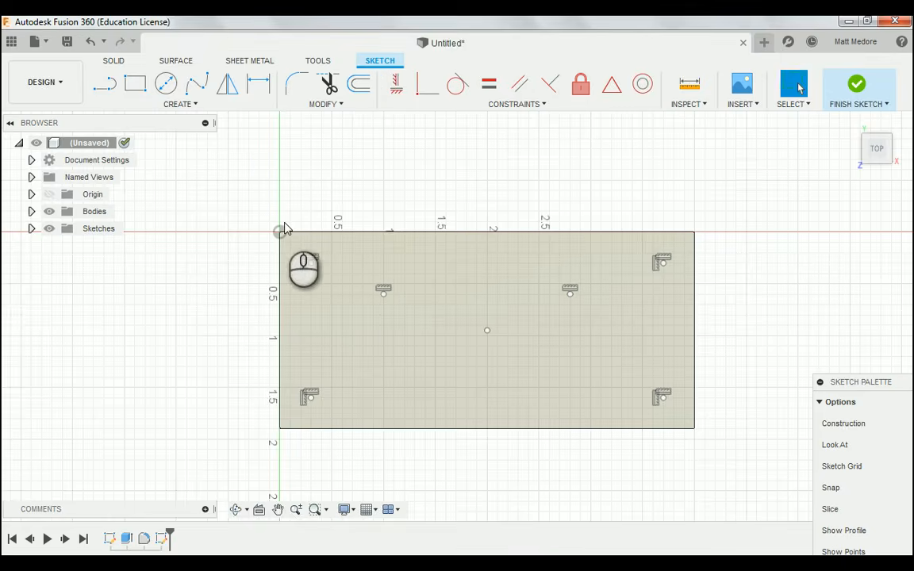
Test the constraints by moving the upper-left corner point inward, and then place it closer to the block's left edge
mouse_move(309, 265)
mouse_down()
mouse_move(311, 245)
mouse_move(320, 300)
mouse_move(312, 272)
mouse_move(389, 274)
mouse_move(321, 266)
mouse_move(314, 279)
mouse_move(314, 269)
mouse_move(323, 272)
mouse_up()
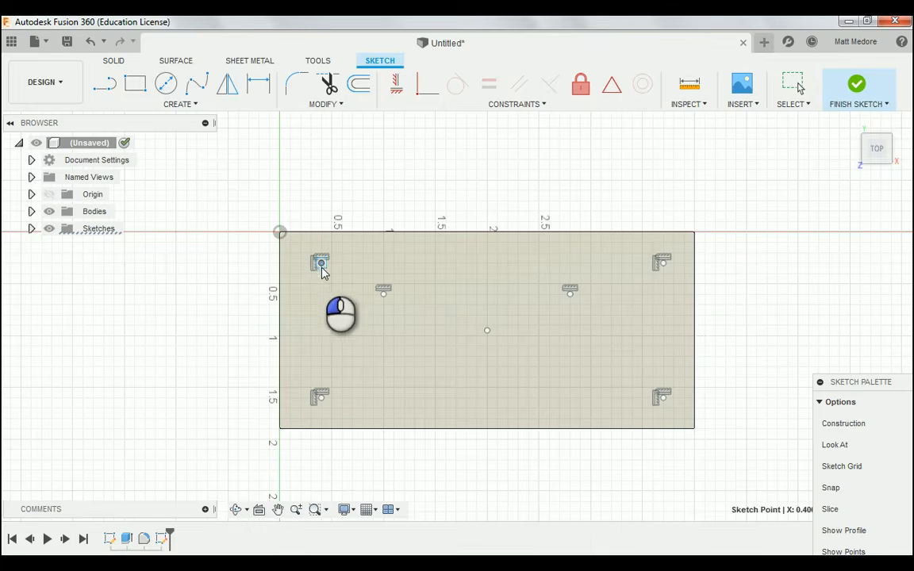
click(354, 185)
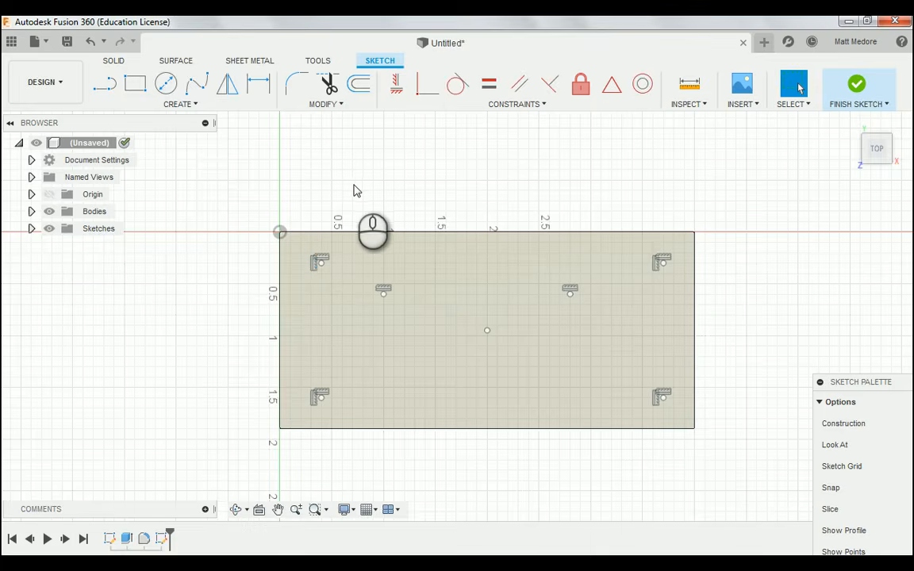
drag(321, 268, 299, 261)
click(325, 191)
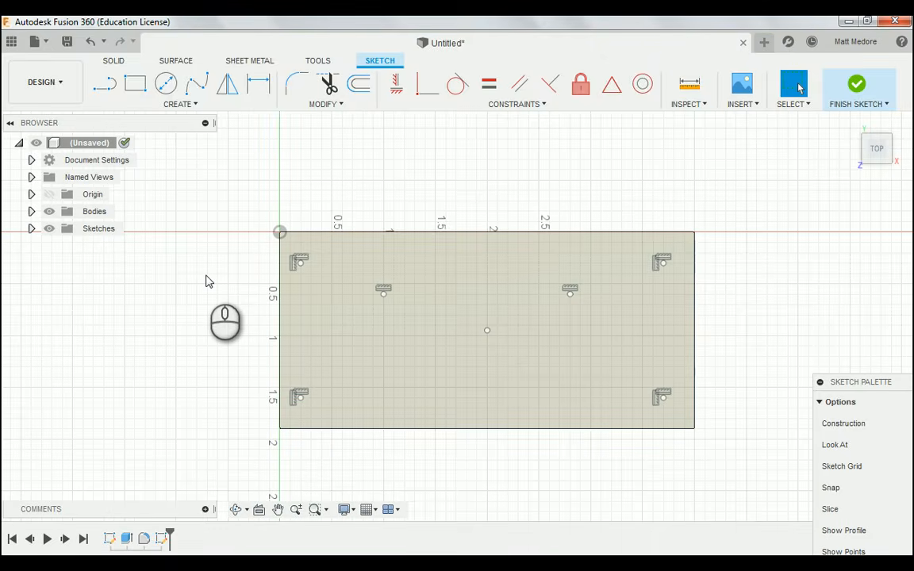
Dimension the upper-left corner point horizontally from the origin and set the distance to 0.15 in
scroll(191, 320, down, 2)
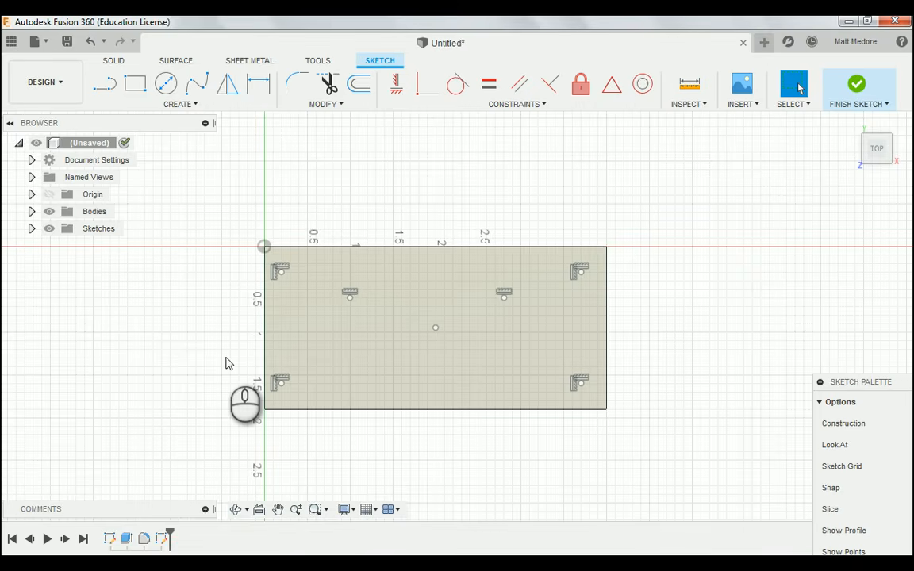
key(d)
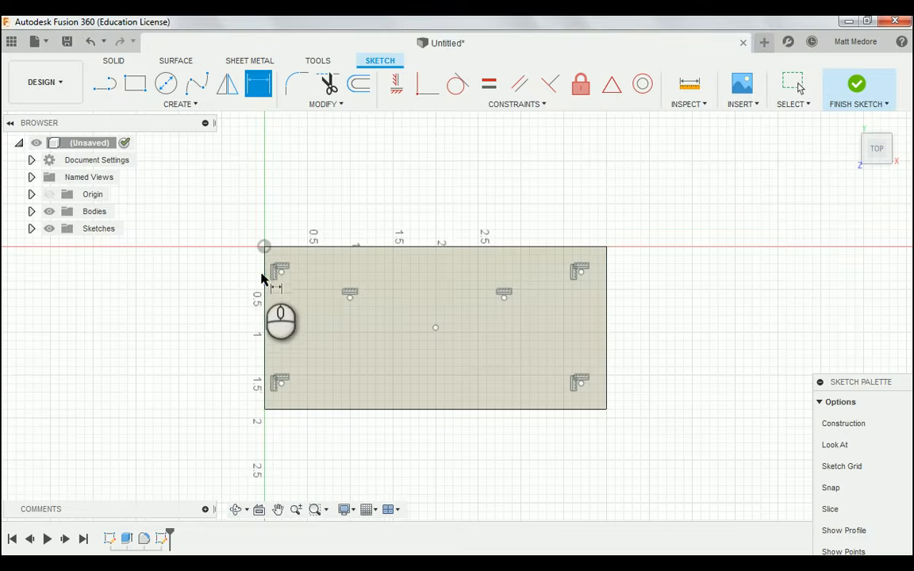
scroll(265, 277, up, 2)
scroll(285, 237, up, 5)
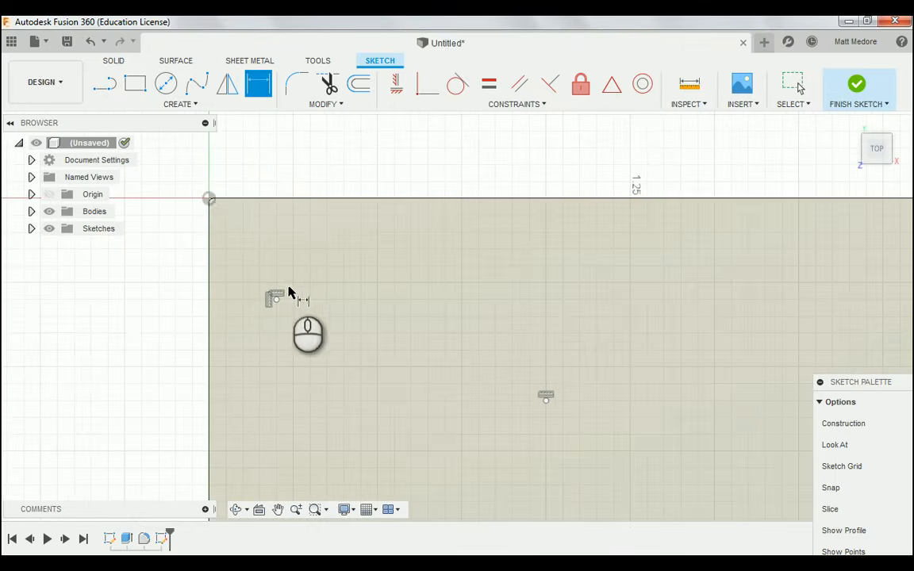
scroll(190, 176, up, 5)
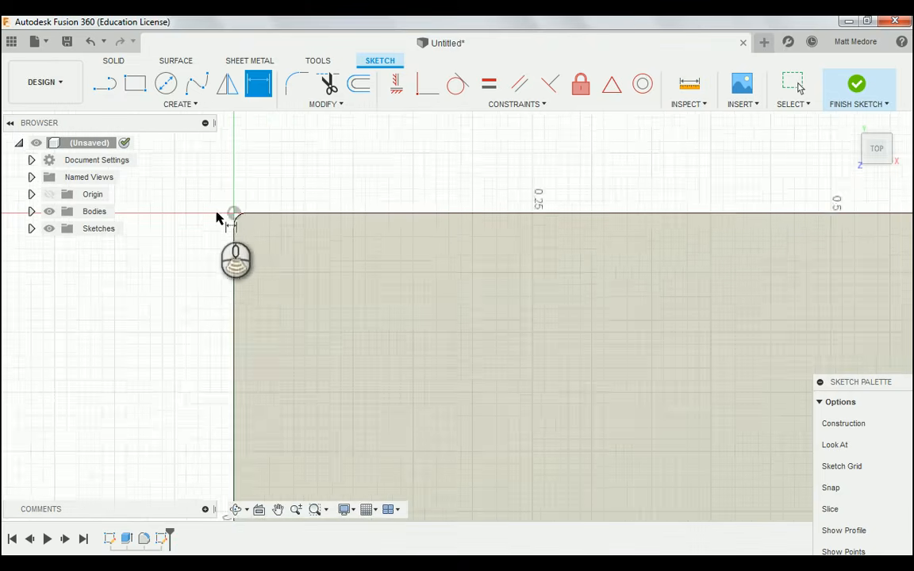
scroll(226, 218, up, 3)
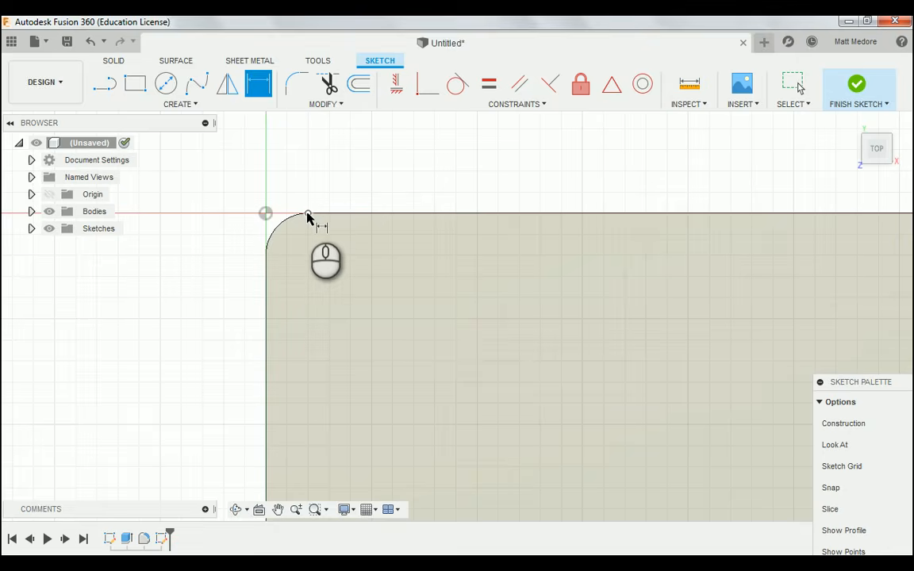
click(267, 254)
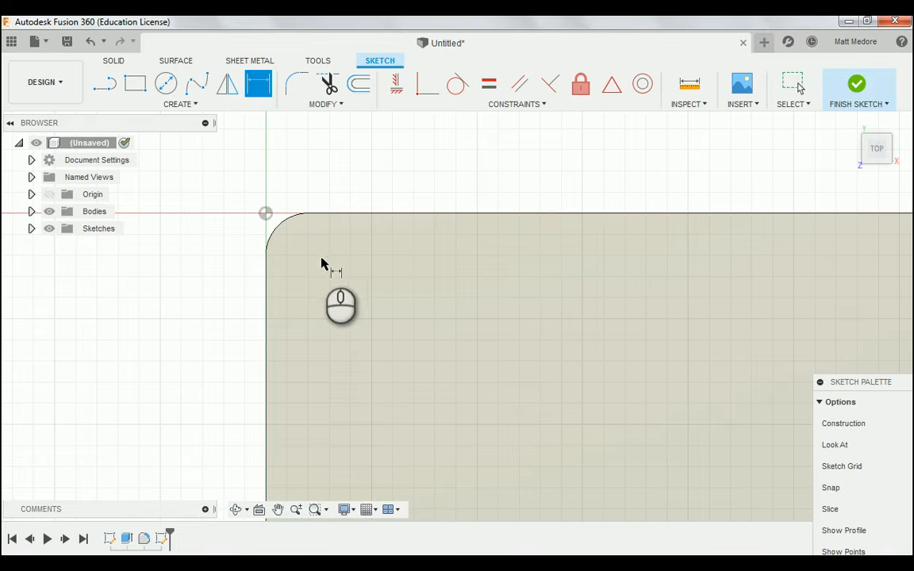
click(265, 214)
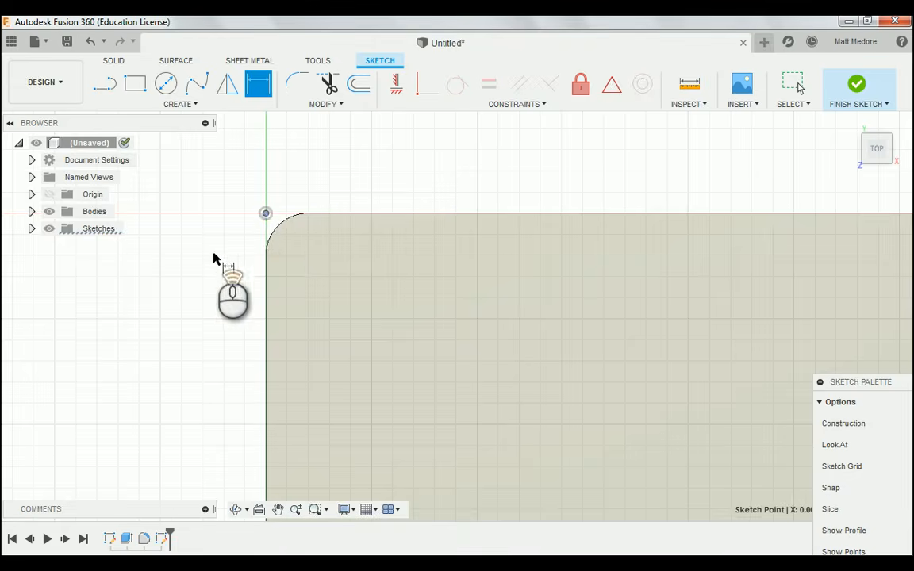
scroll(219, 249, up, 5)
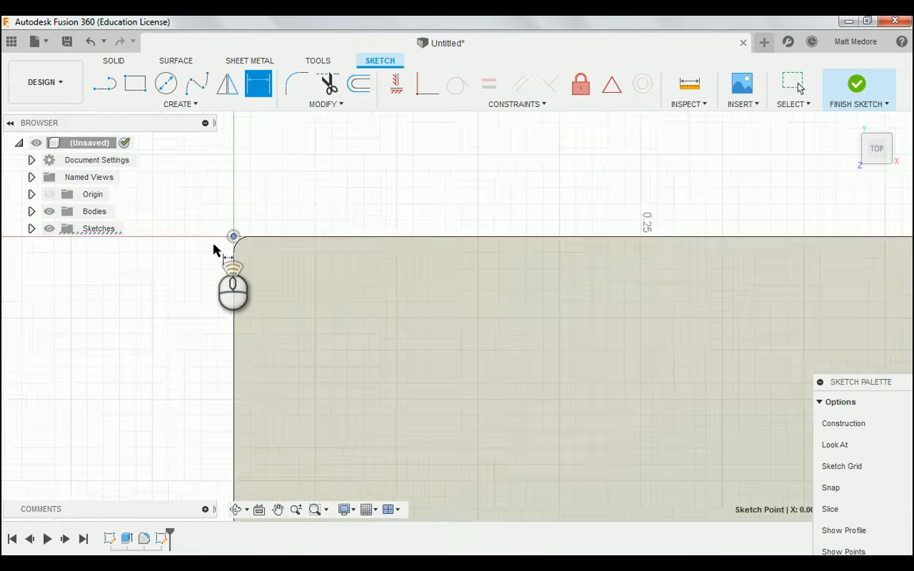
click(334, 414)
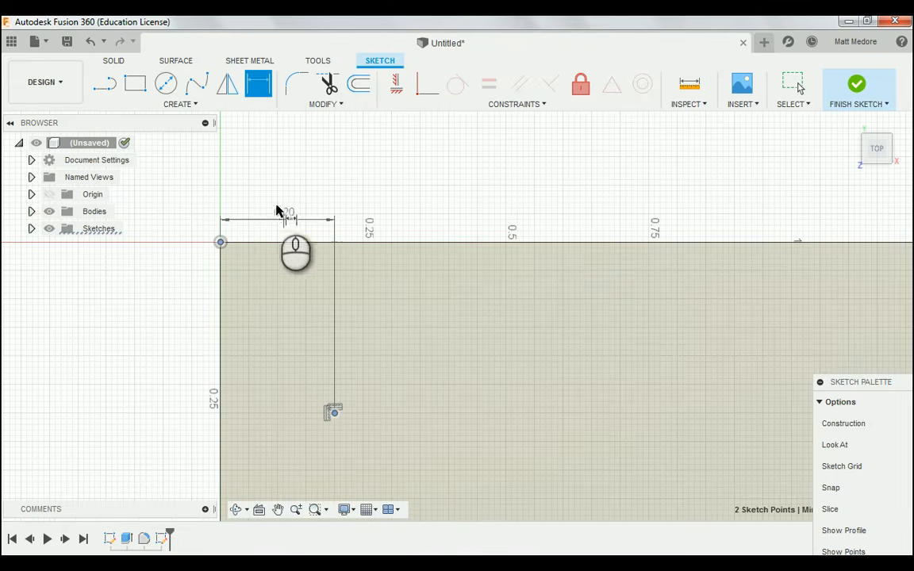
click(265, 164)
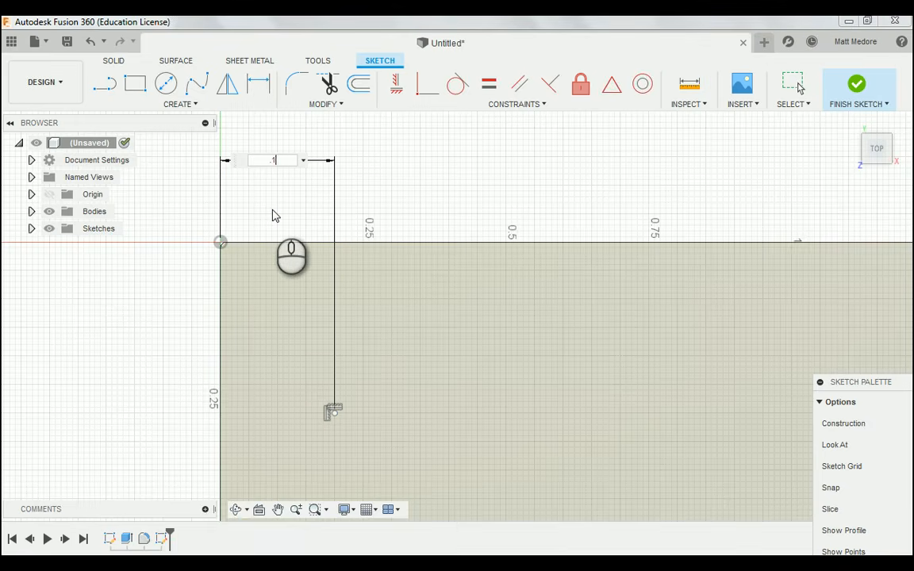
key(Return)
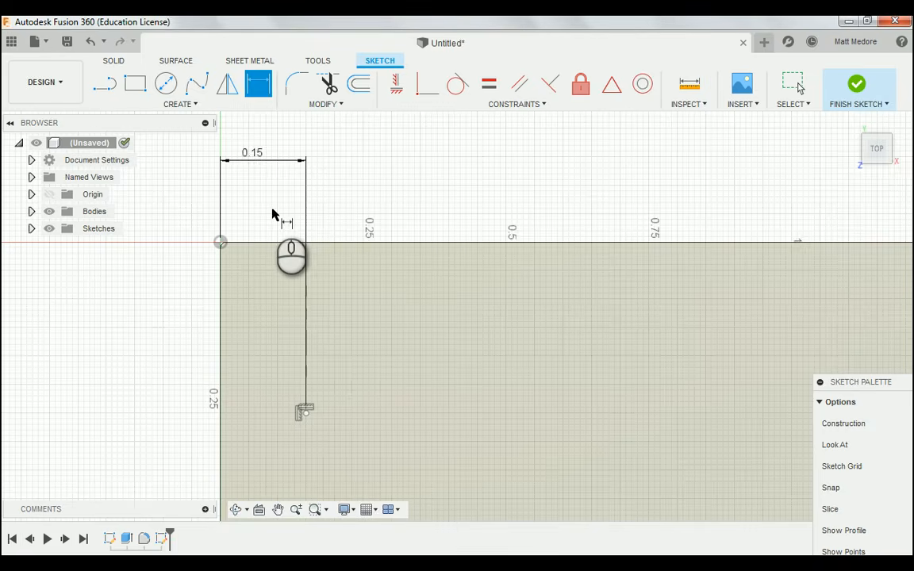
Dimension the left inner upper point horizontally from the origin at 1.15 in
scroll(229, 242, up, 5)
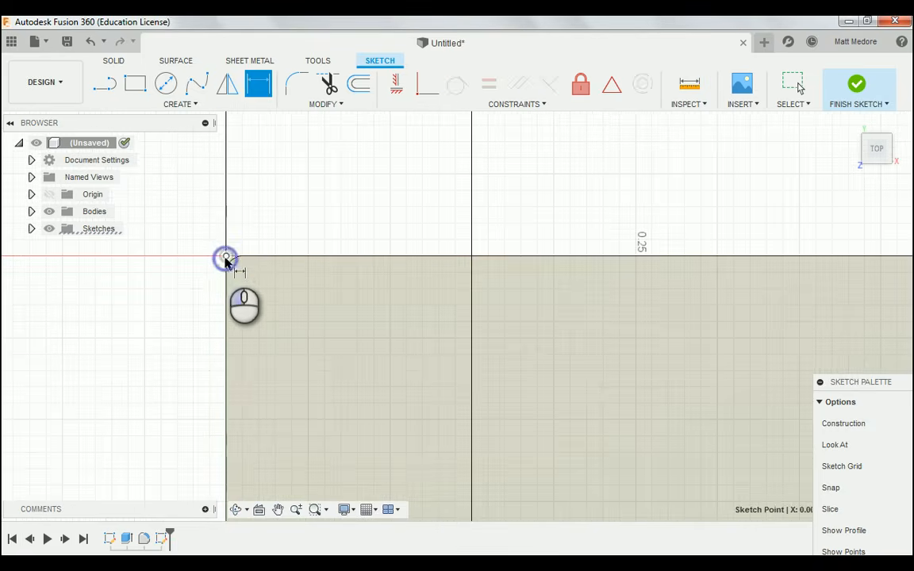
scroll(225, 258, down, 6)
scroll(242, 272, down, 1)
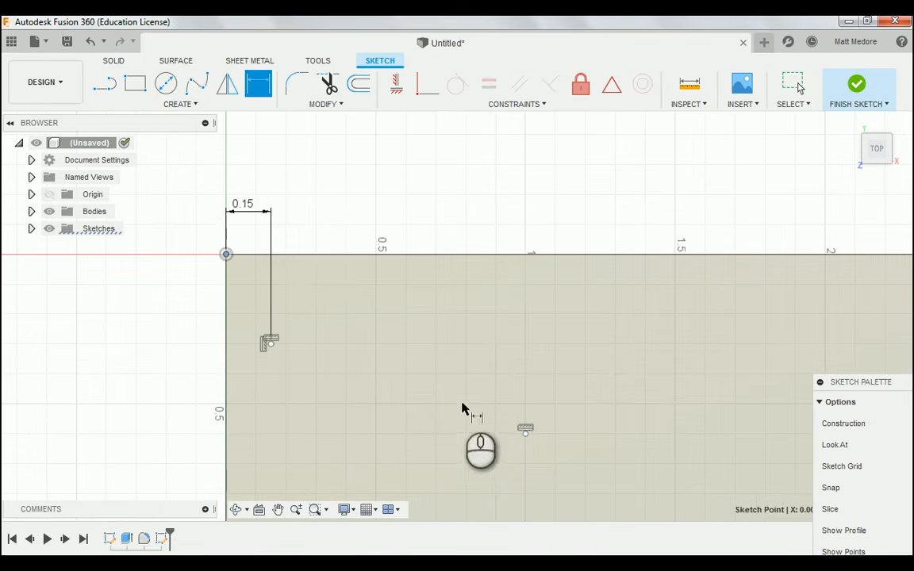
click(523, 434)
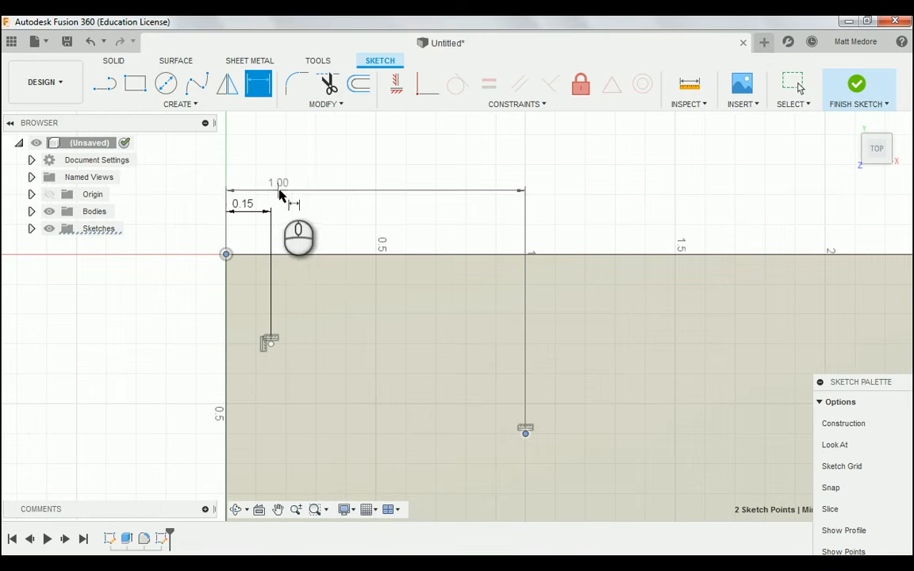
click(287, 193)
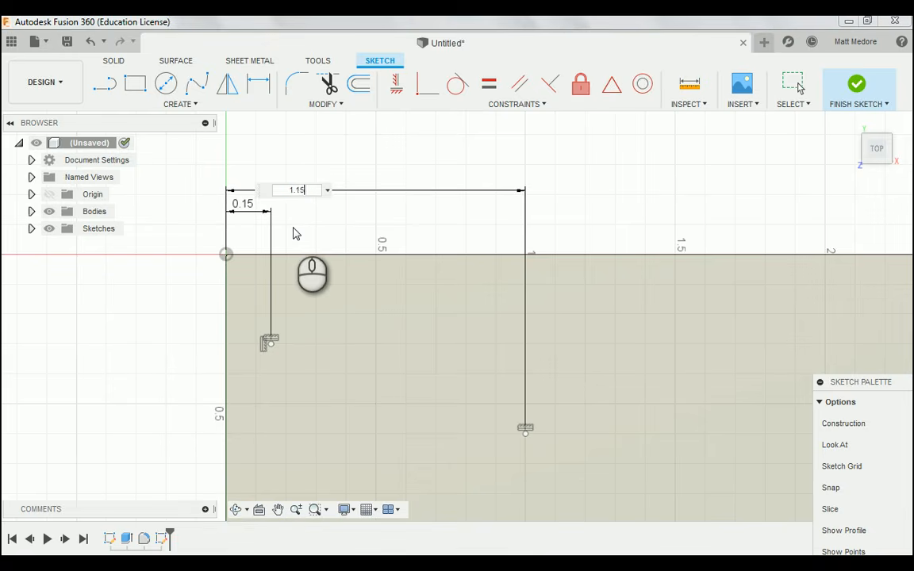
key(Return)
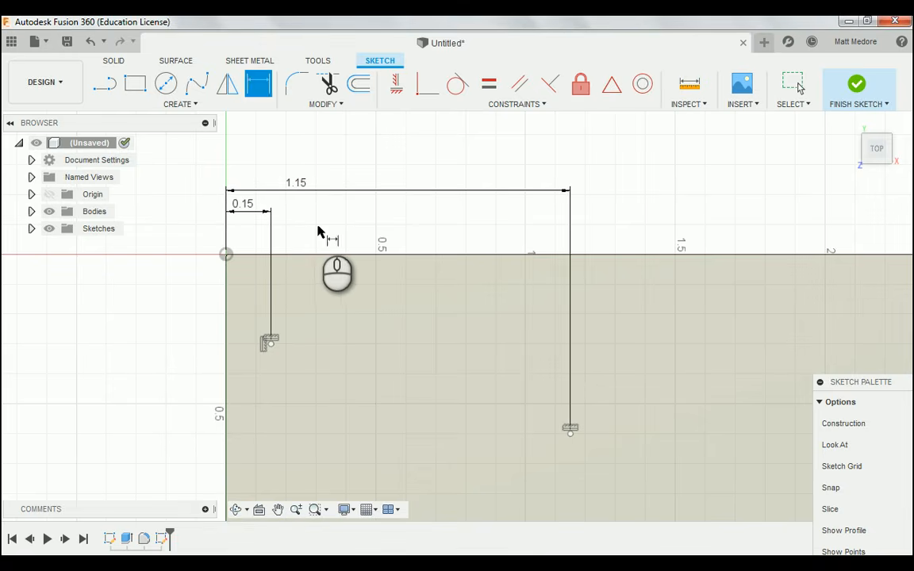
Add a 2.00 in horizontal dimension from the origin to the point at the block's centre
scroll(309, 242, down, 2)
scroll(238, 249, up, 4)
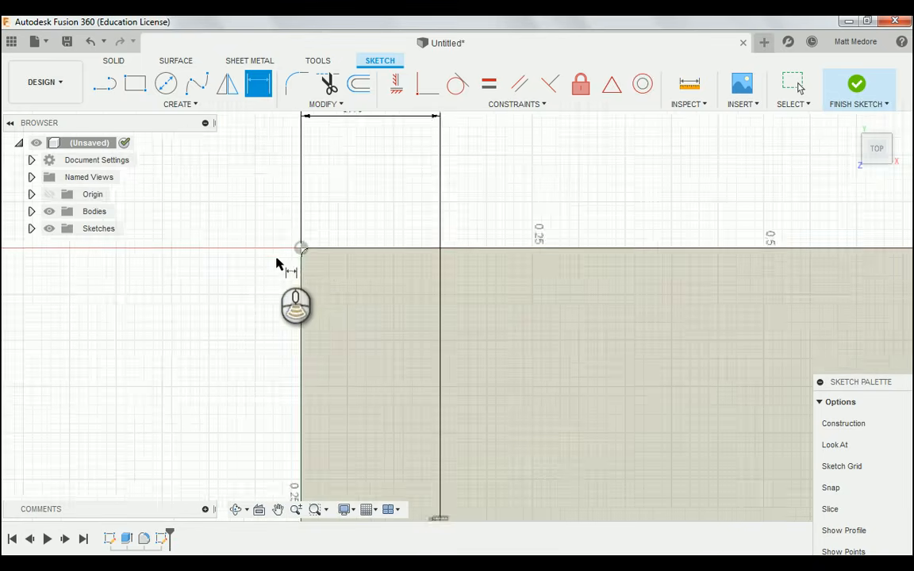
scroll(189, 285, down, 5)
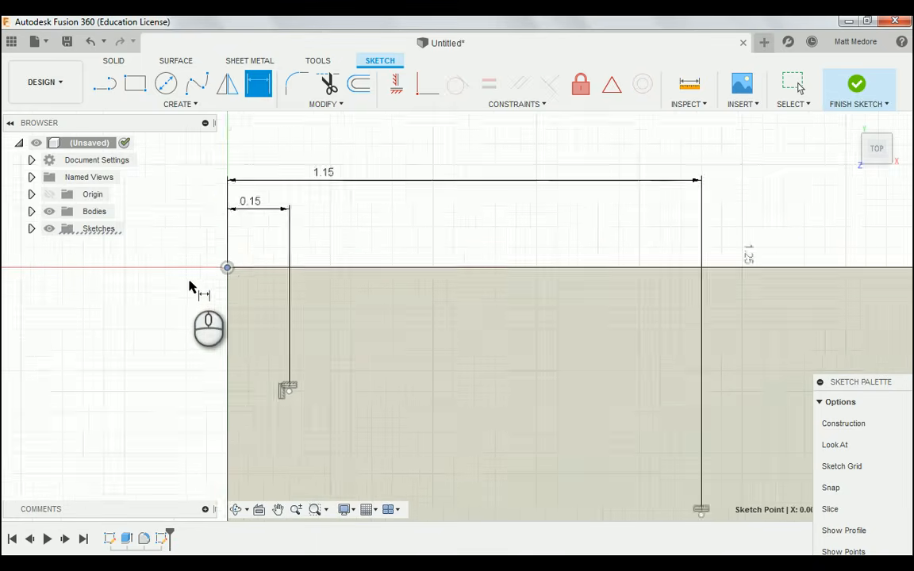
scroll(159, 309, down, 3)
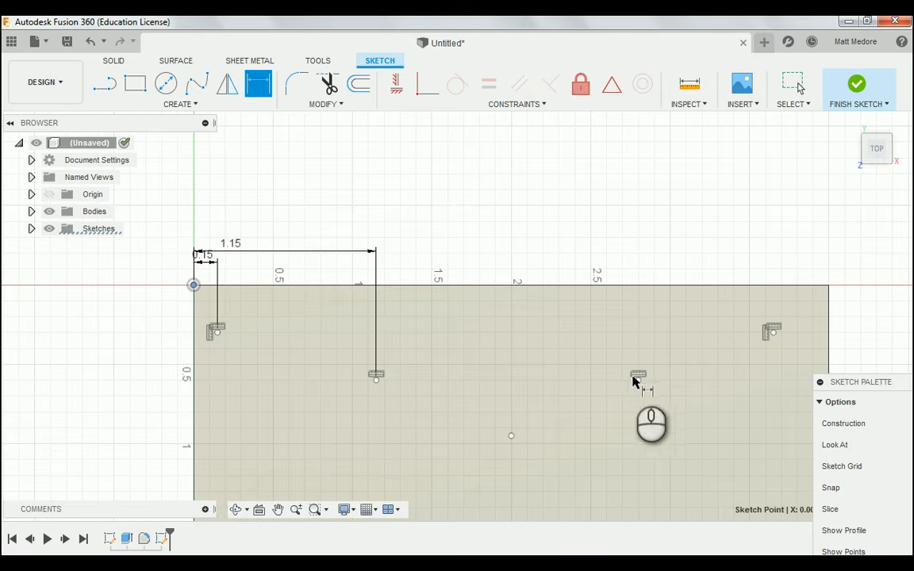
click(509, 436)
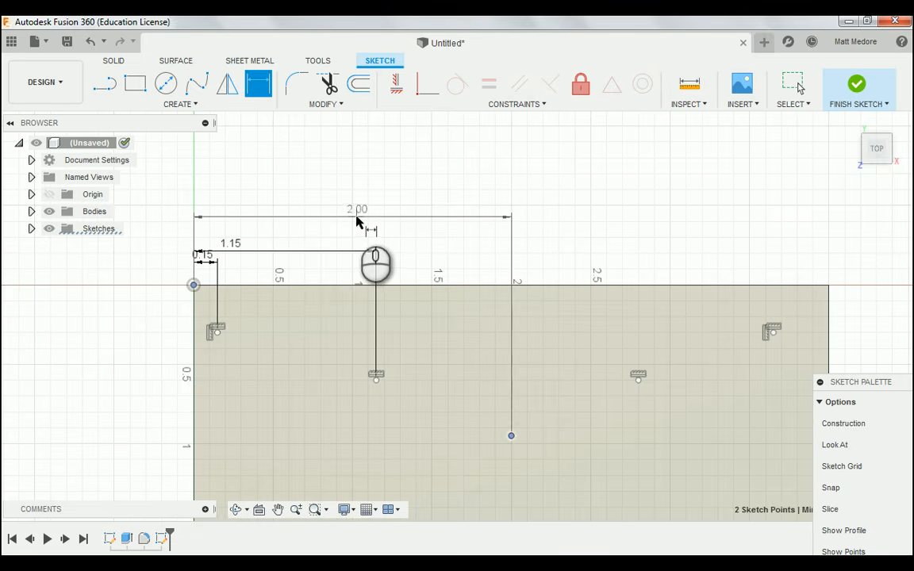
click(357, 216)
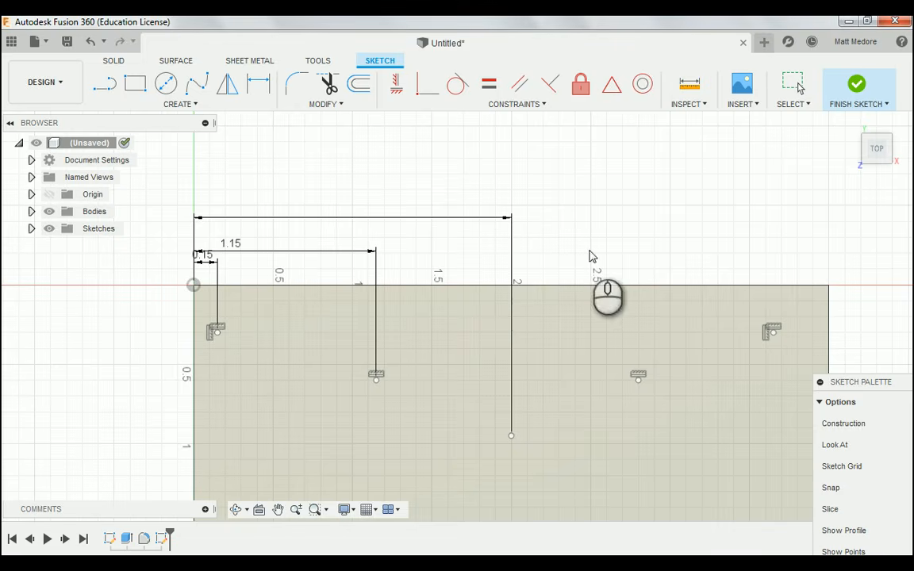
key(Return)
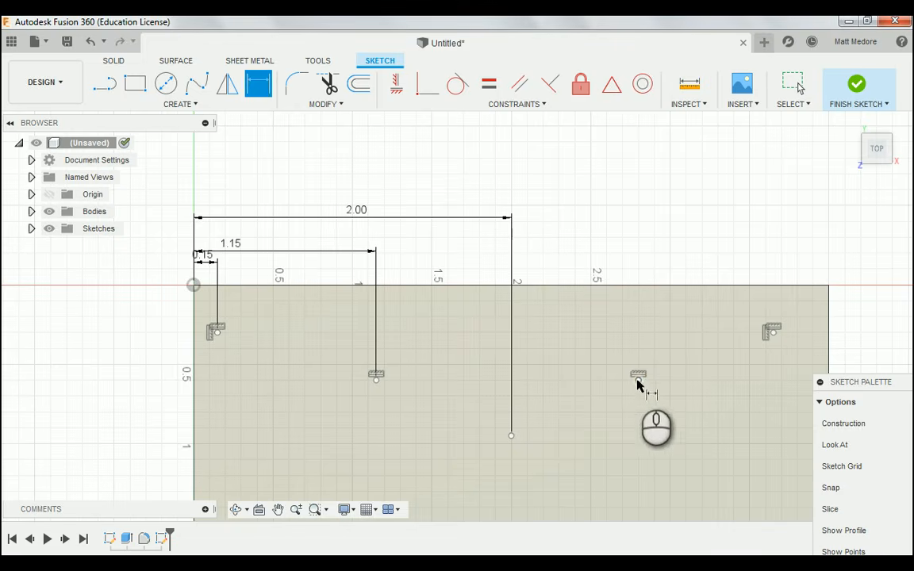
Dimension the right inner upper point horizontally from the origin and set the distance to 2.850 in
scroll(194, 285, up, 5)
scroll(195, 278, up, 3)
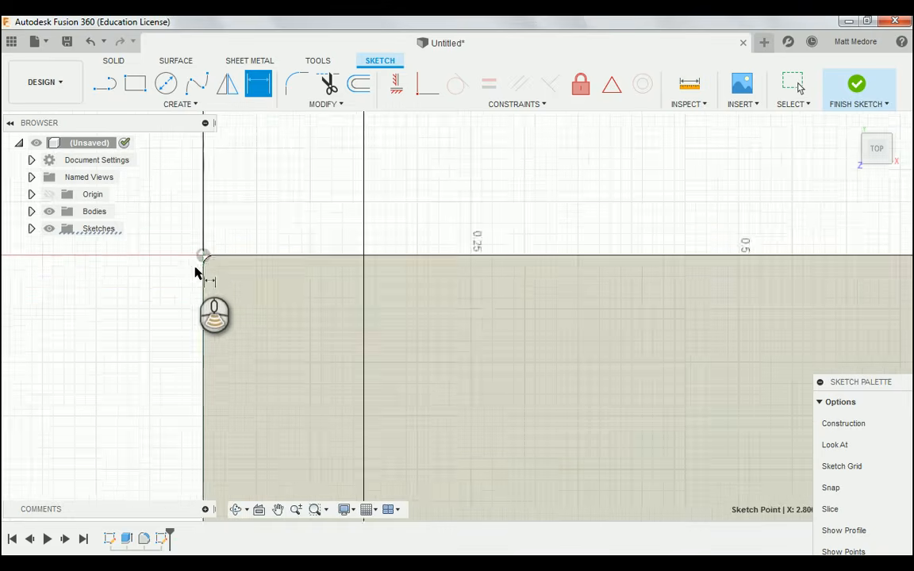
click(213, 240)
scroll(208, 291, down, 6)
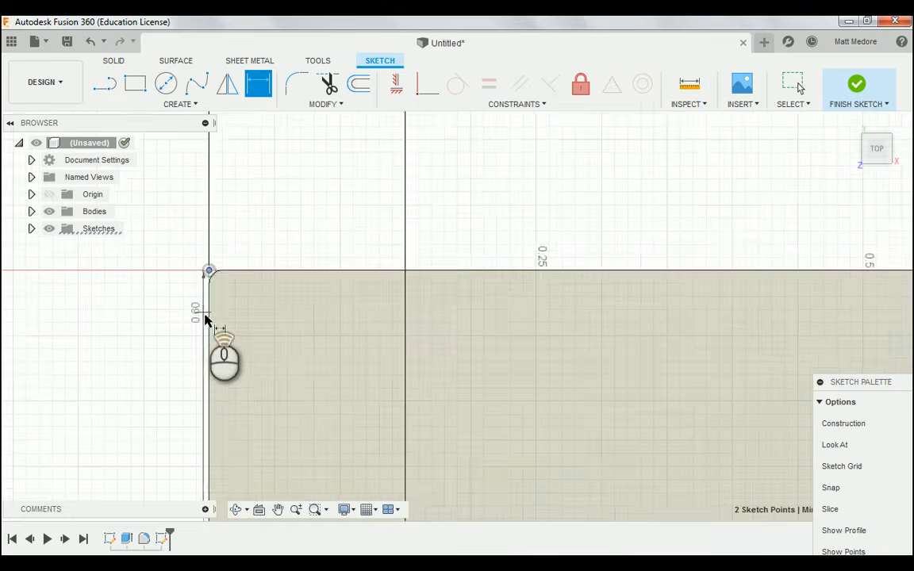
scroll(467, 302, down, 3)
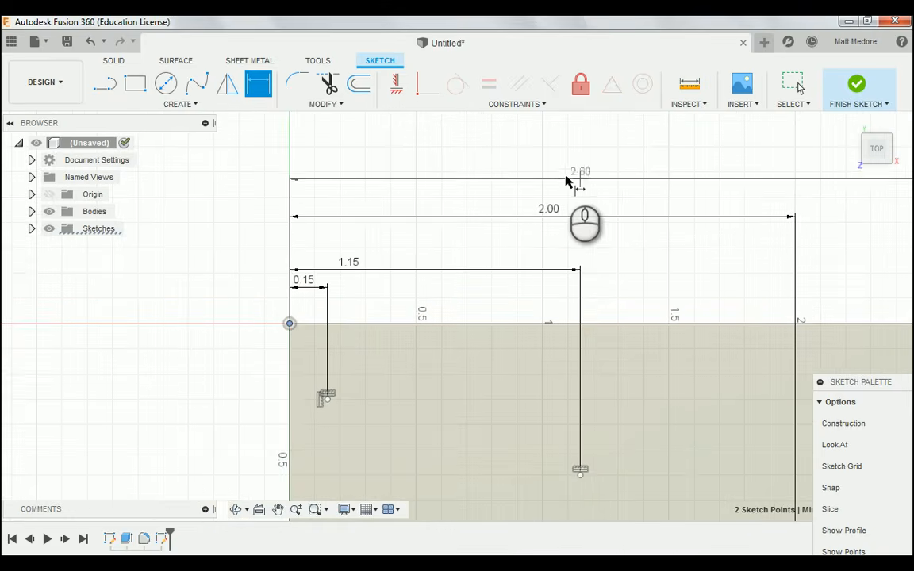
click(578, 177)
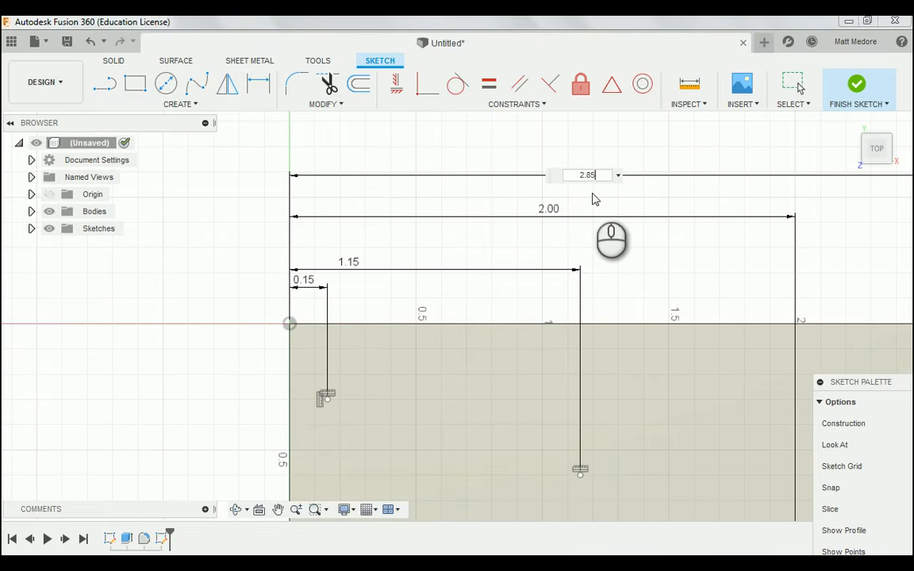
text(2.850)
key(Return)
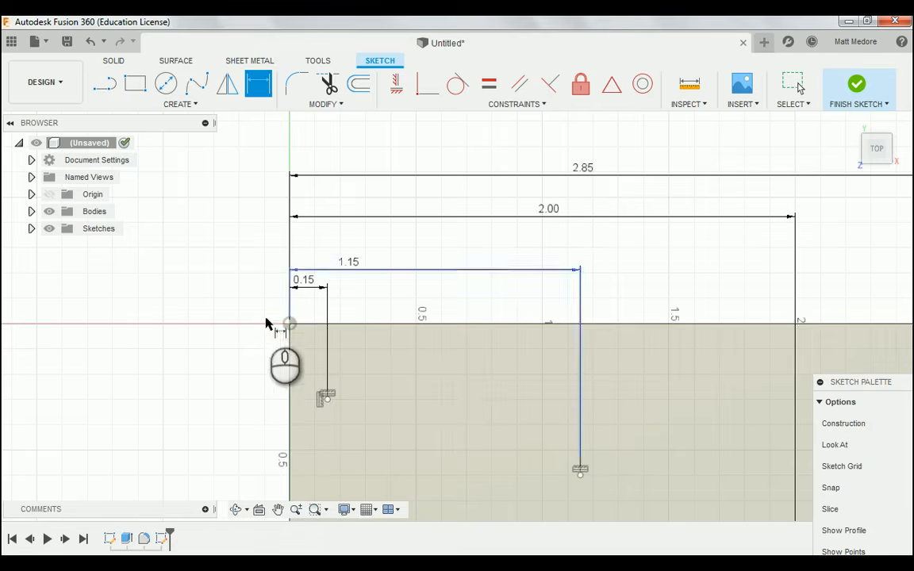
Dimension the upper-right corner point horizontally from the origin at 3.850 in and end the Sketch Dimension command
scroll(280, 326, up, 6)
scroll(316, 342, up, 5)
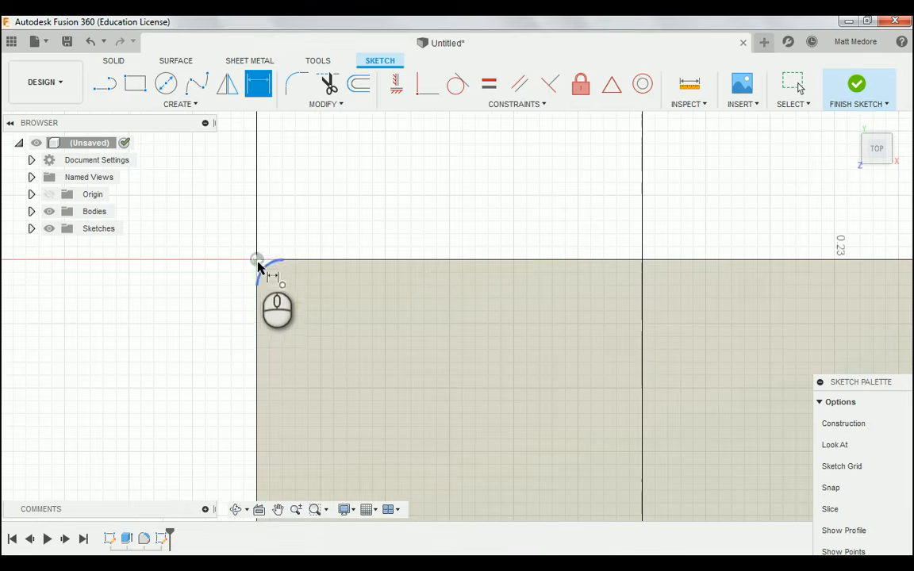
click(257, 262)
scroll(206, 310, down, 3)
scroll(198, 325, down, 8)
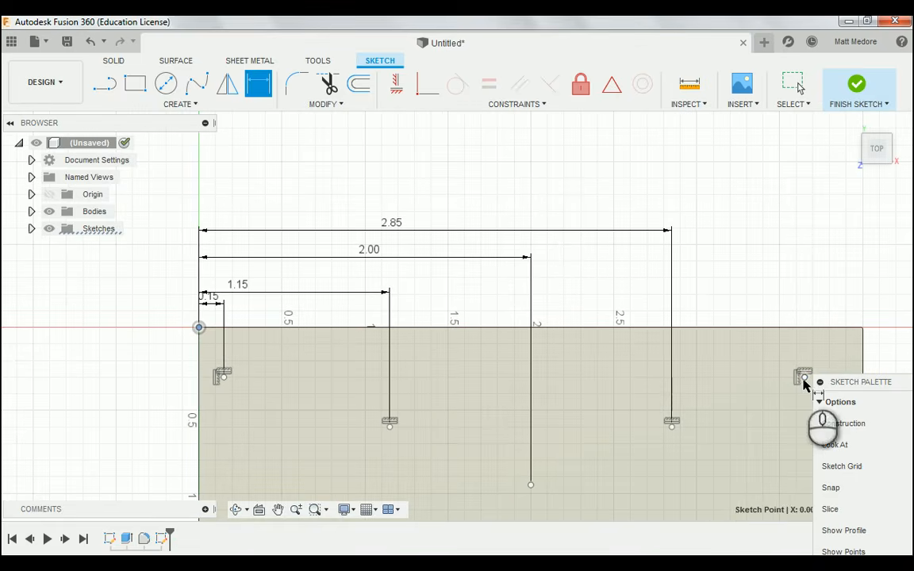
click(802, 378)
click(550, 198)
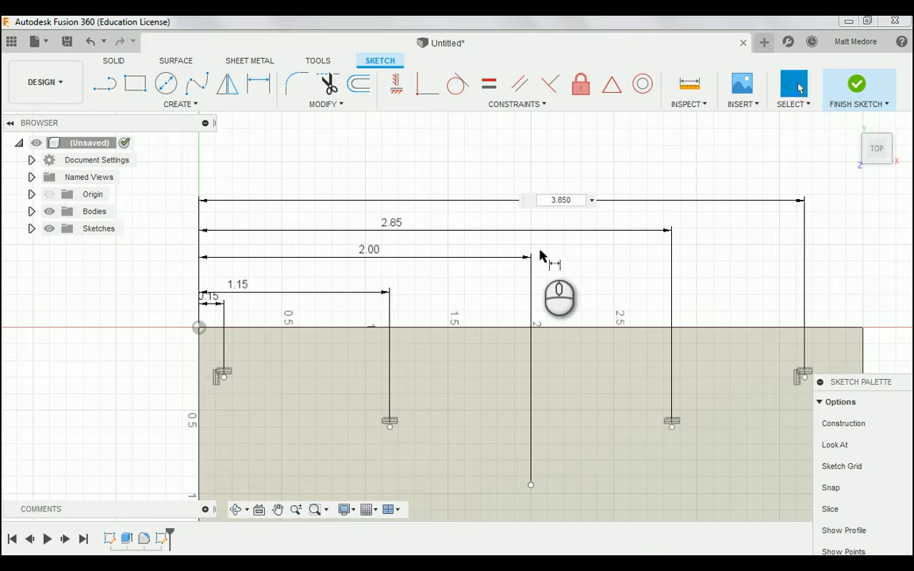
key(Return)
scroll(563, 248, down, 1)
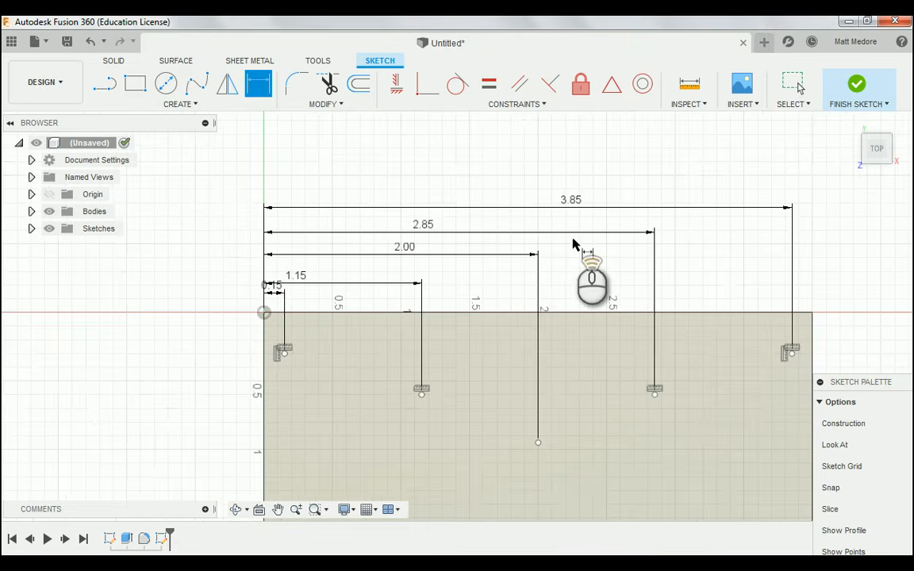
scroll(573, 243, down, 1)
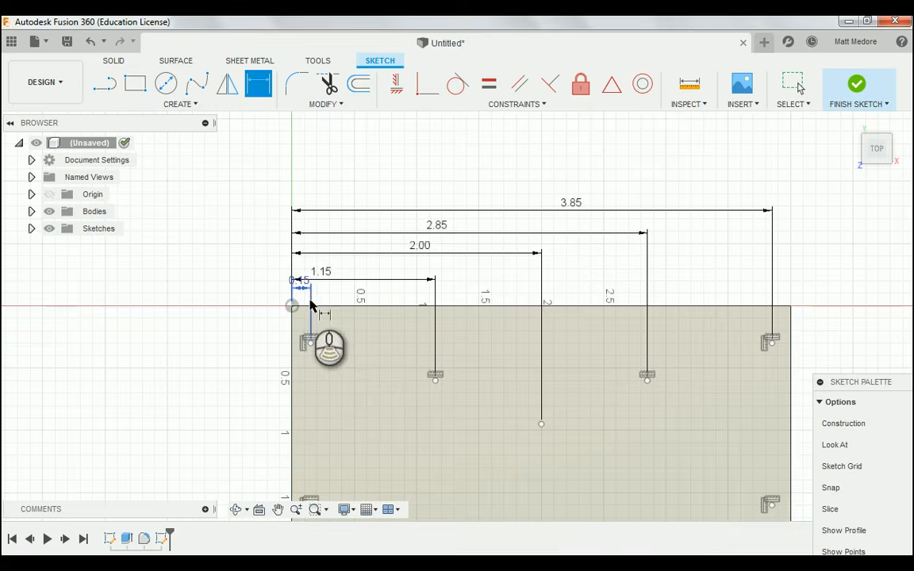
scroll(309, 306, up, 2)
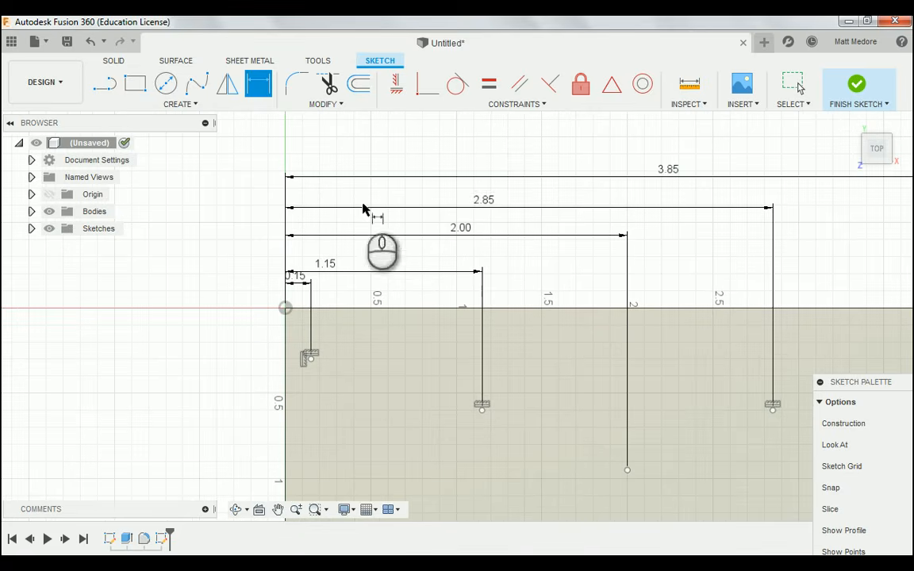
right_click(467, 127)
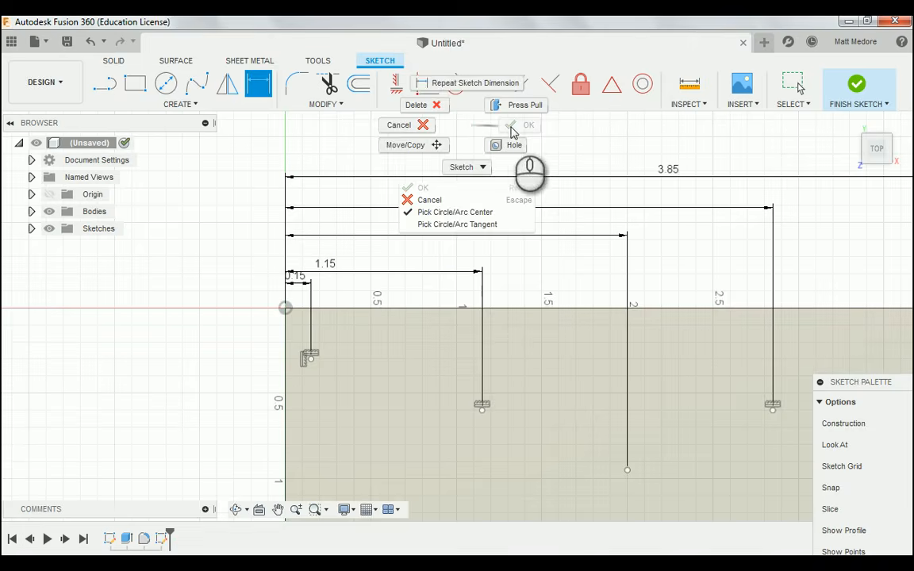
click(422, 126)
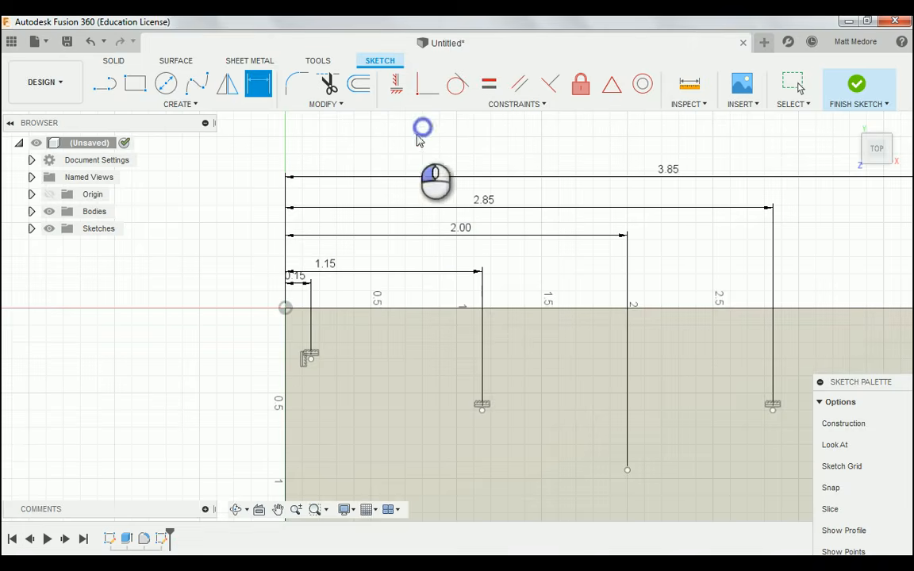
Reposition the 1.15 and 0.15 horizontal dimensions above the block so their labels no longer crowd each other
click(418, 272)
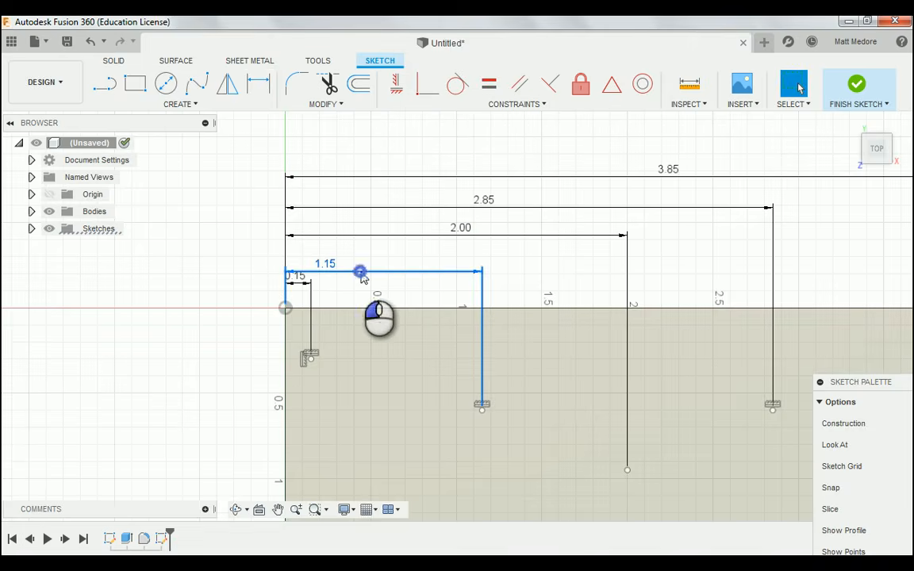
drag(361, 272, 386, 267)
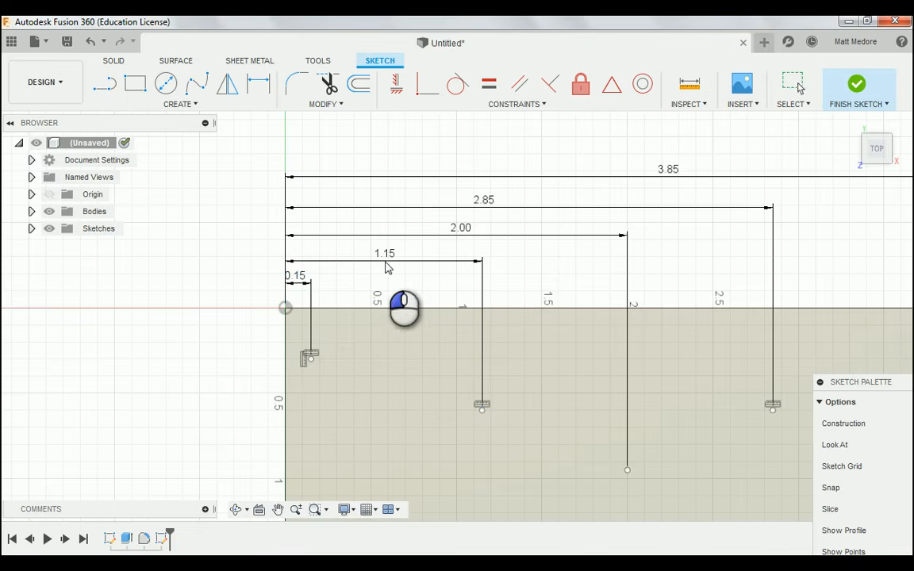
drag(298, 276, 360, 288)
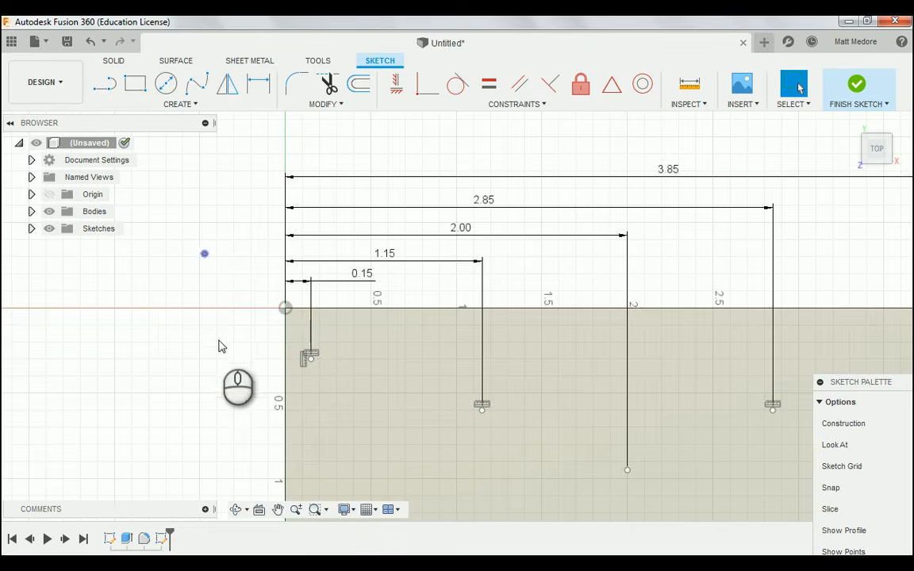
Dimension the upper-left corner point vertically from the origin at .150 in
scroll(164, 378, down, 2)
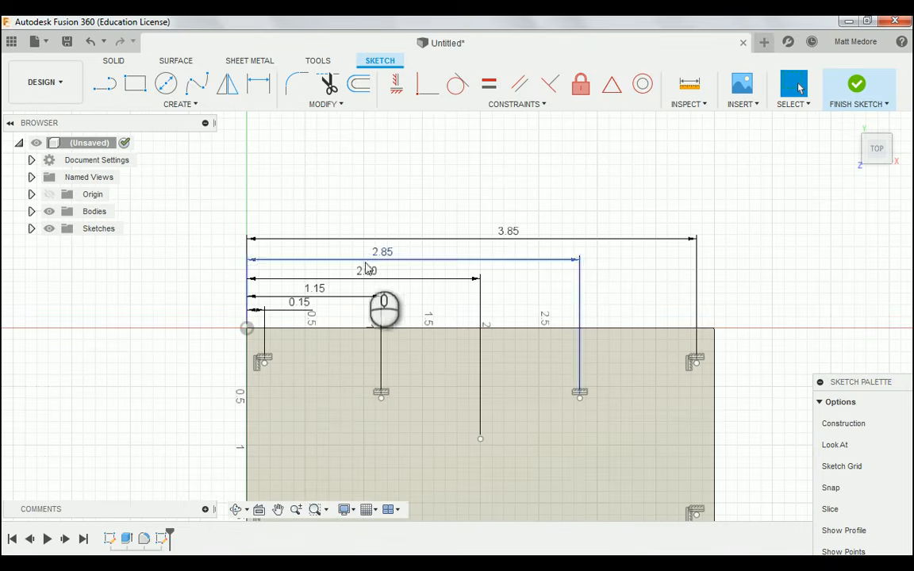
scroll(313, 317, up, 1)
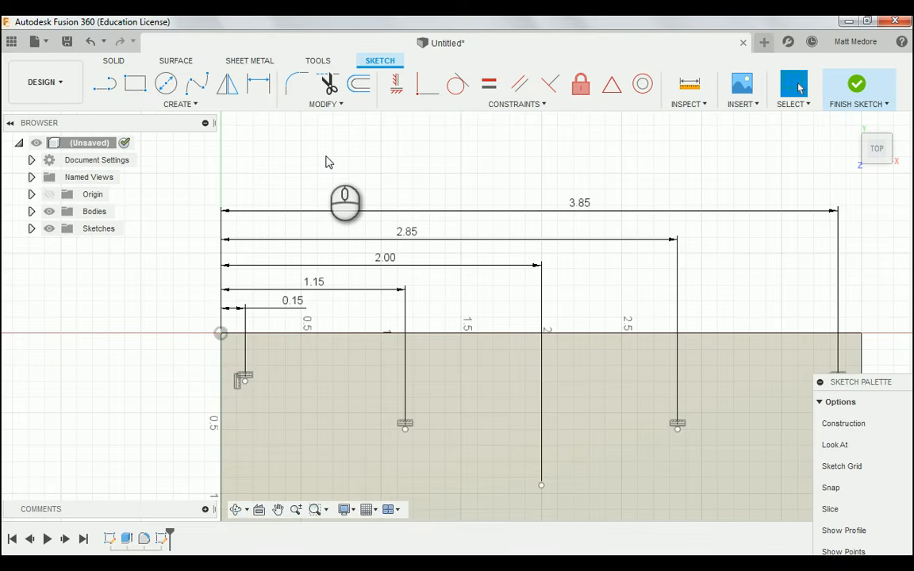
key(d)
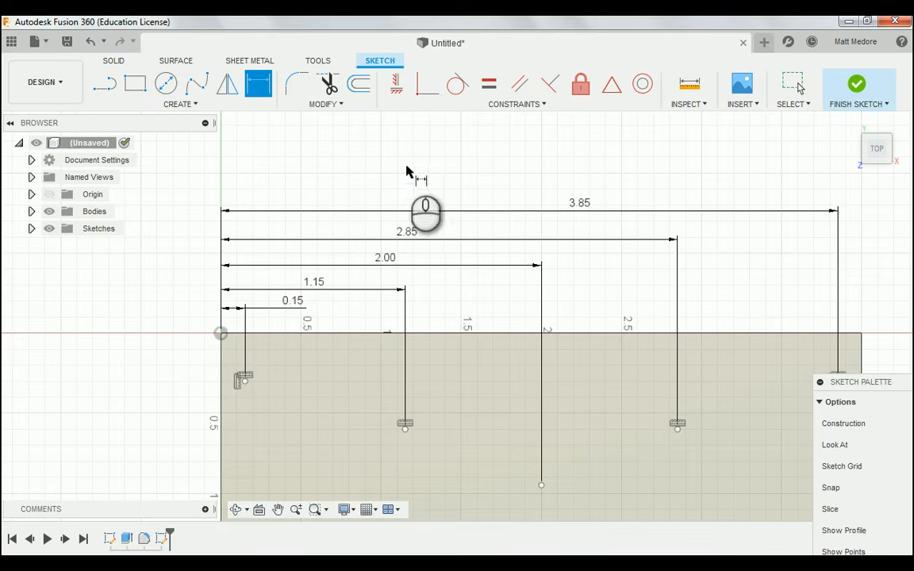
scroll(408, 167, down, 2)
scroll(267, 309, up, 8)
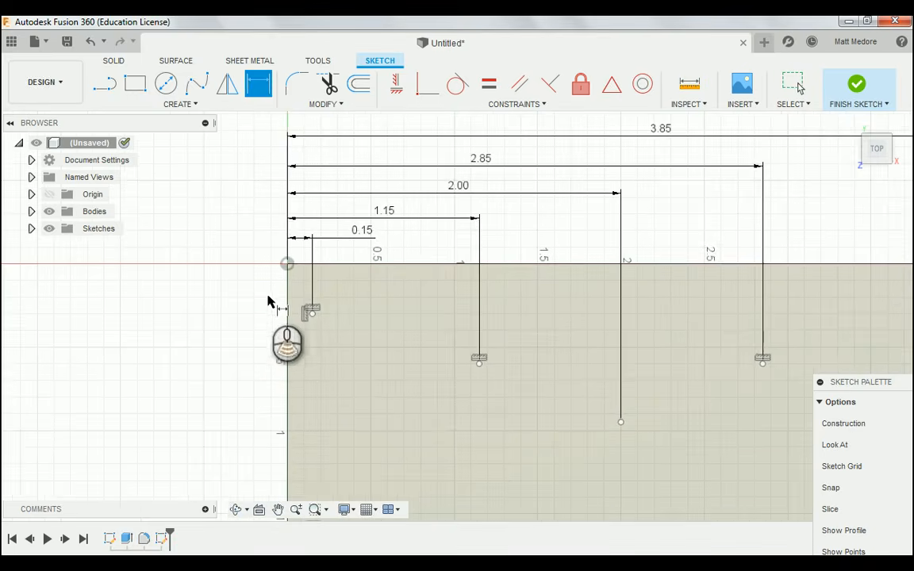
scroll(303, 229, up, 4)
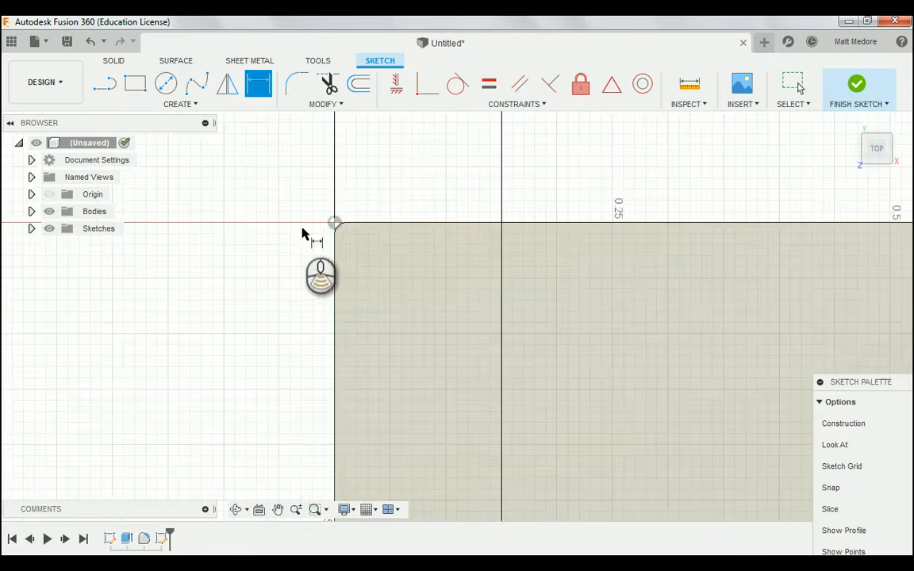
click(349, 222)
scroll(275, 245, down, 2)
scroll(274, 246, down, 5)
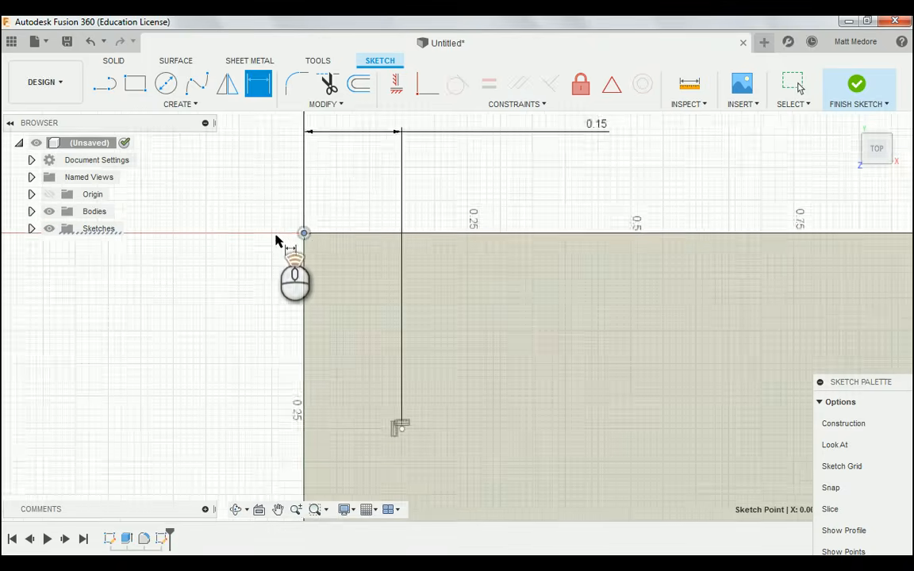
click(328, 317)
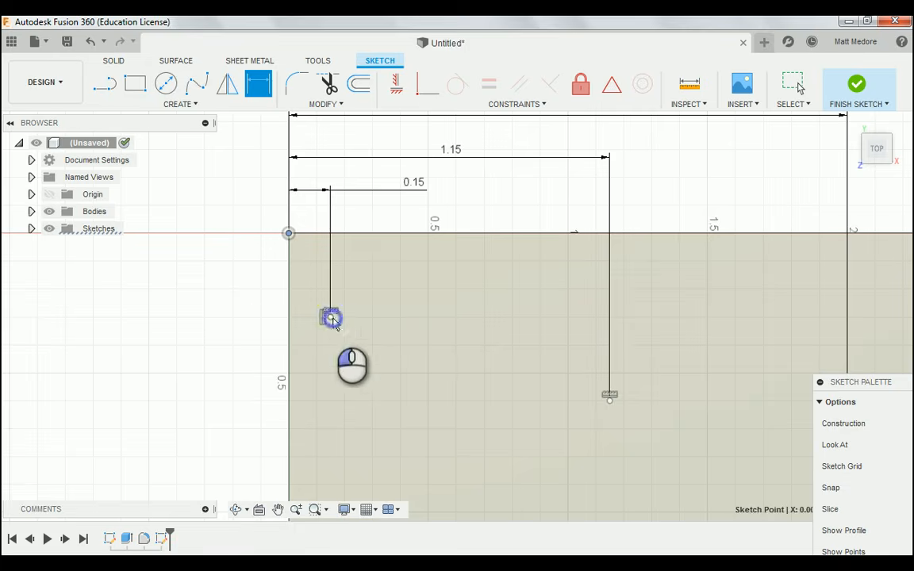
click(245, 270)
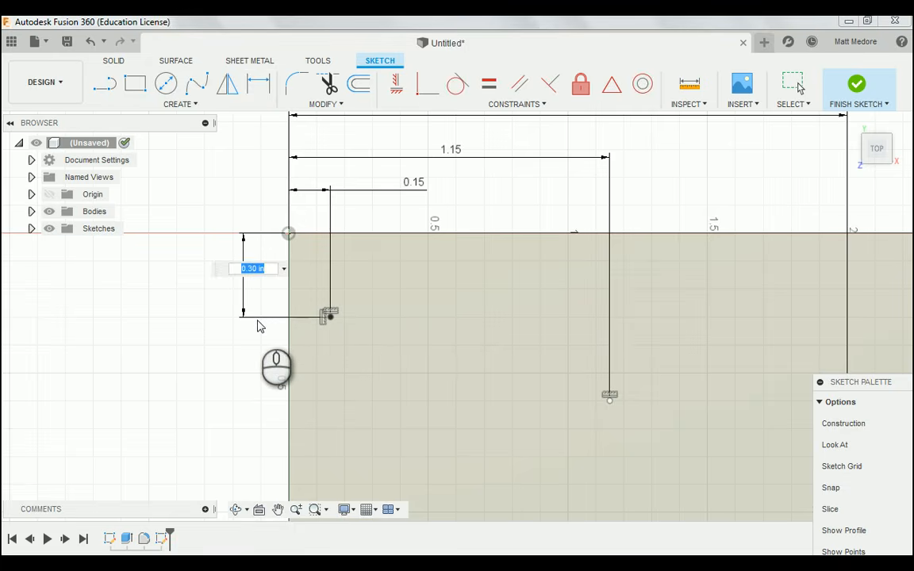
key(BackSpace)
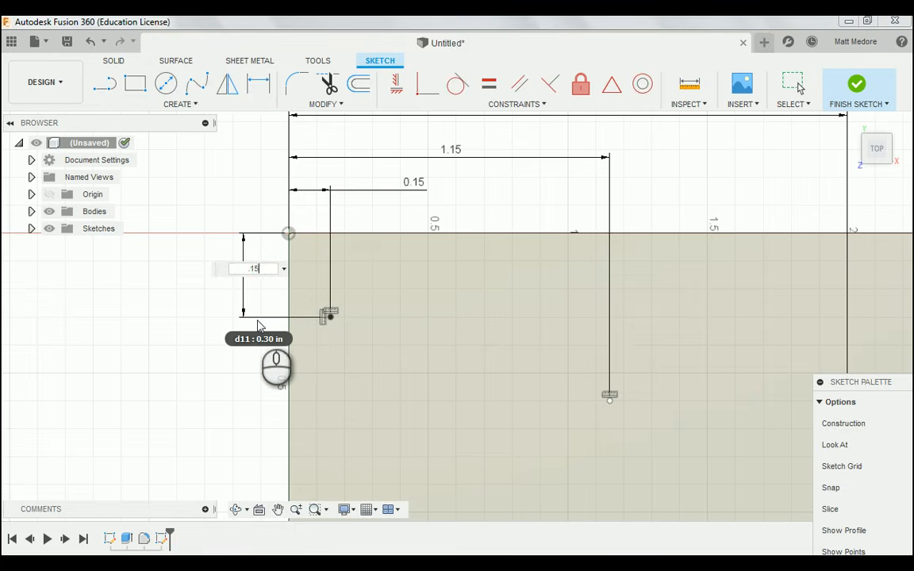
text(.150)
key(Return)
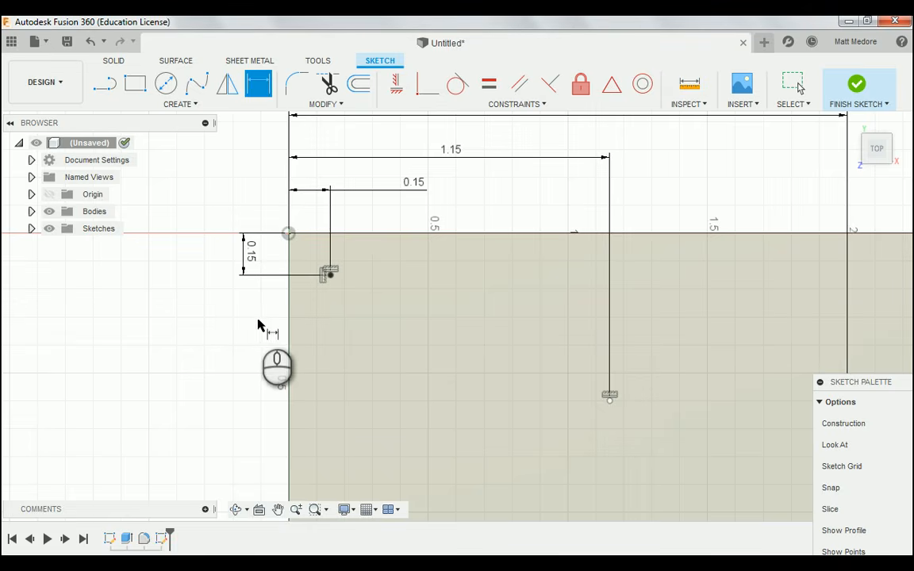
scroll(193, 354, down, 2)
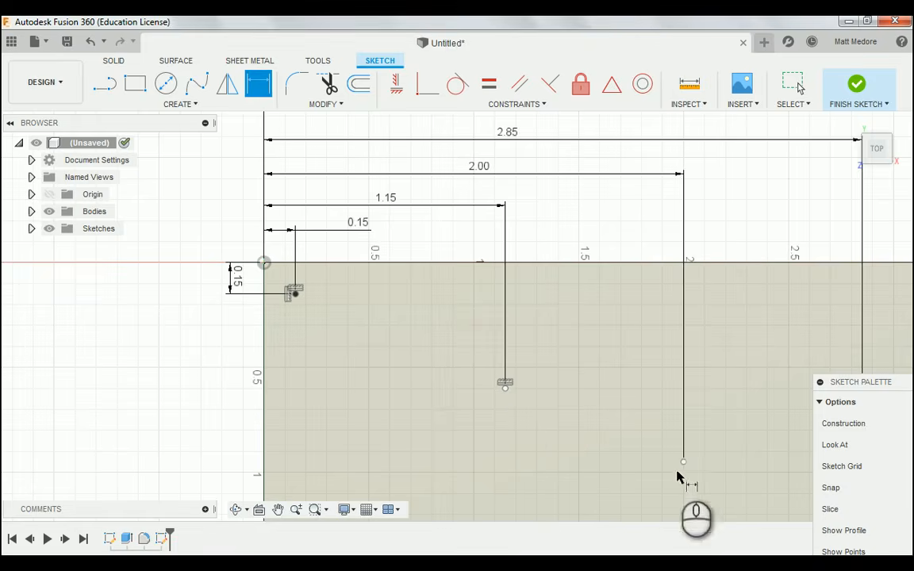
scroll(341, 396, down, 5)
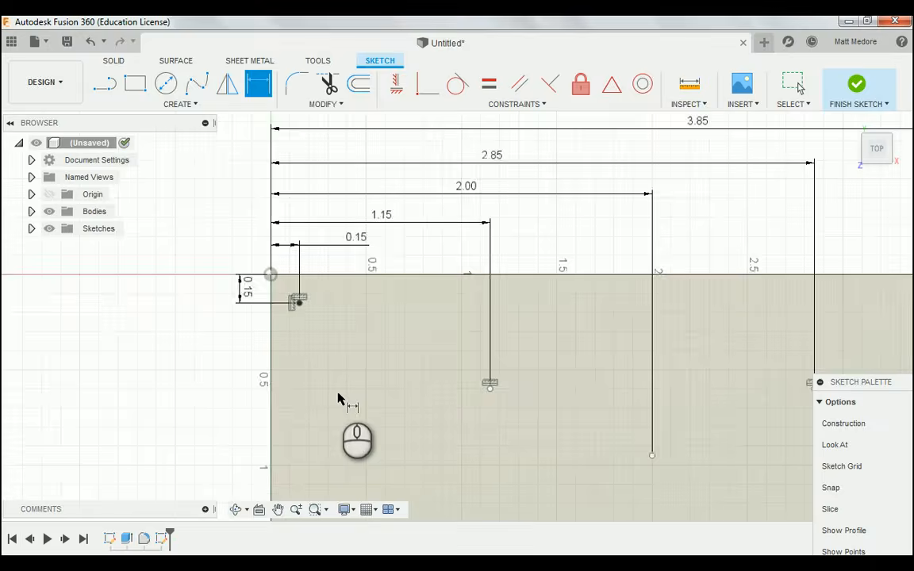
scroll(292, 416, up, 1)
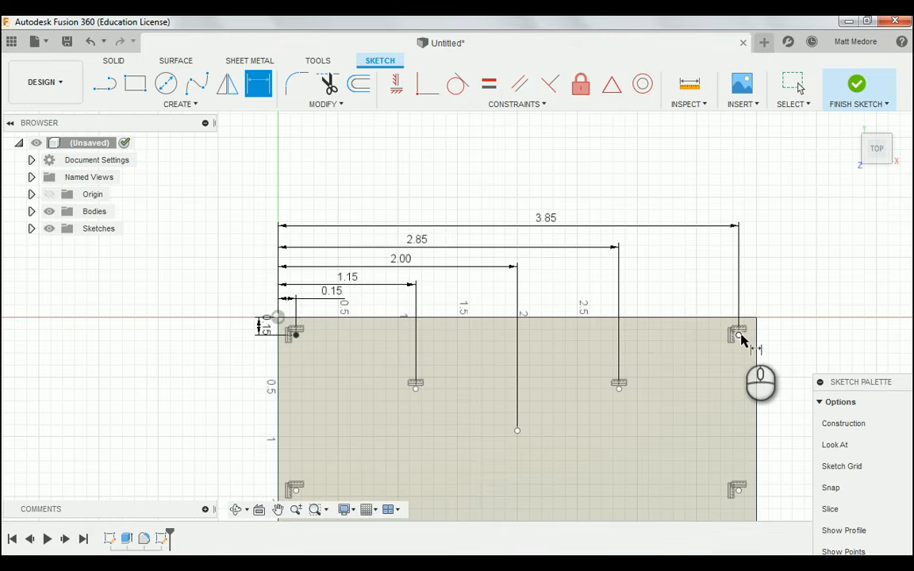
scroll(741, 337, up, 1)
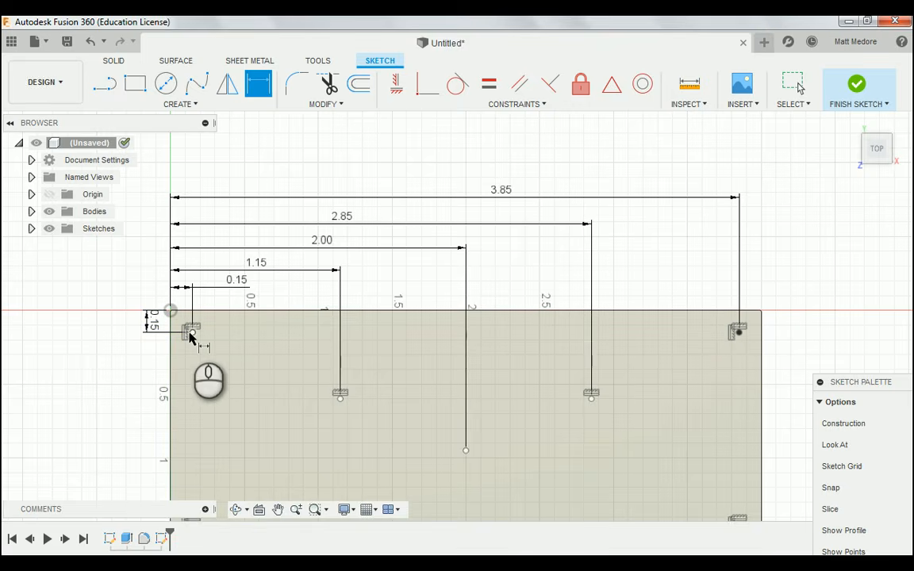
click(191, 333)
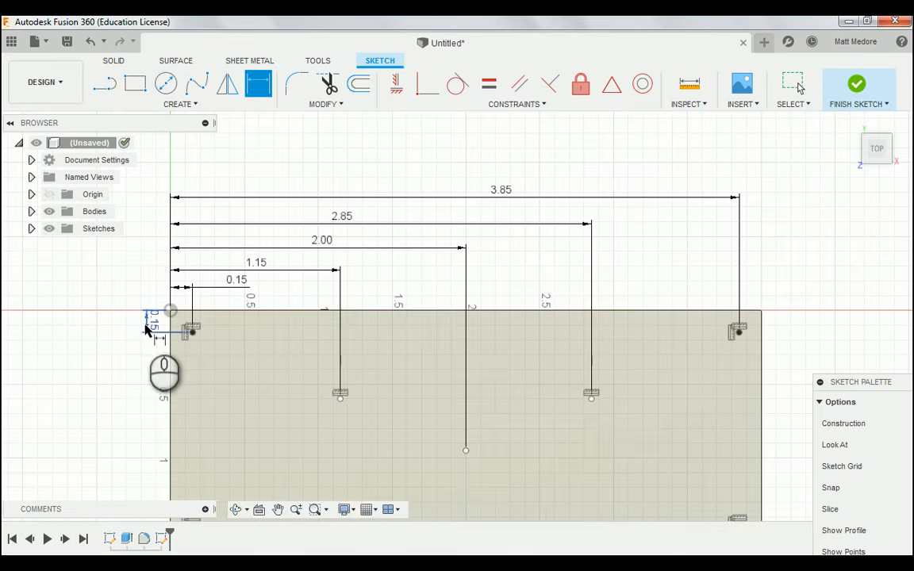
Dimension the left inner upper point vertically from the origin at .30 in
scroll(285, 367, down, 2)
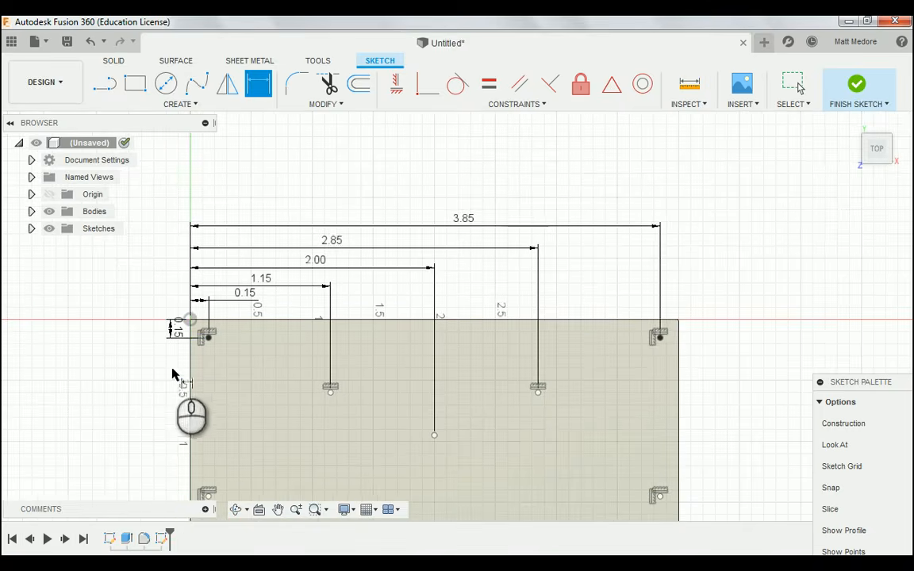
scroll(162, 371, up, 2)
scroll(293, 390, up, 1)
click(388, 398)
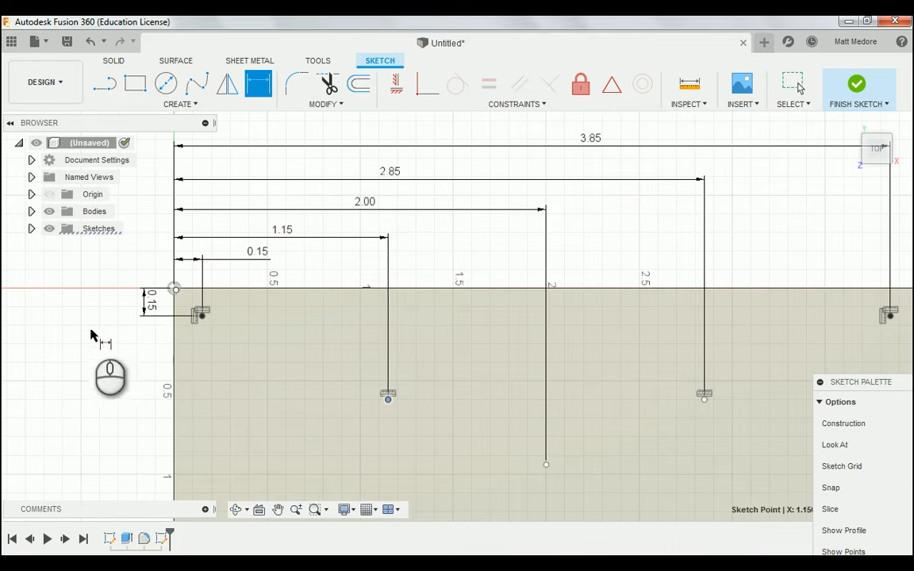
scroll(90, 337, up, 2)
scroll(135, 303, up, 2)
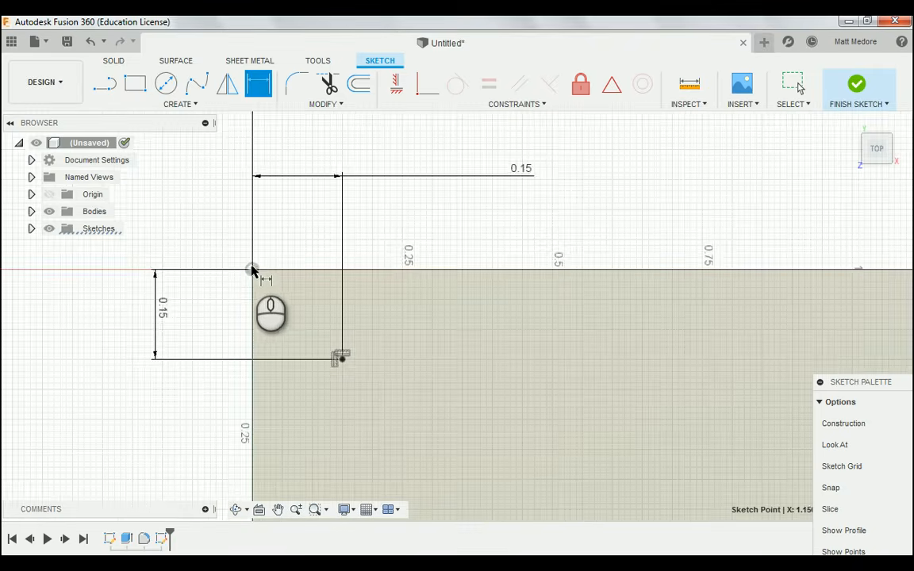
scroll(240, 274, up, 2)
scroll(240, 274, up, 2)
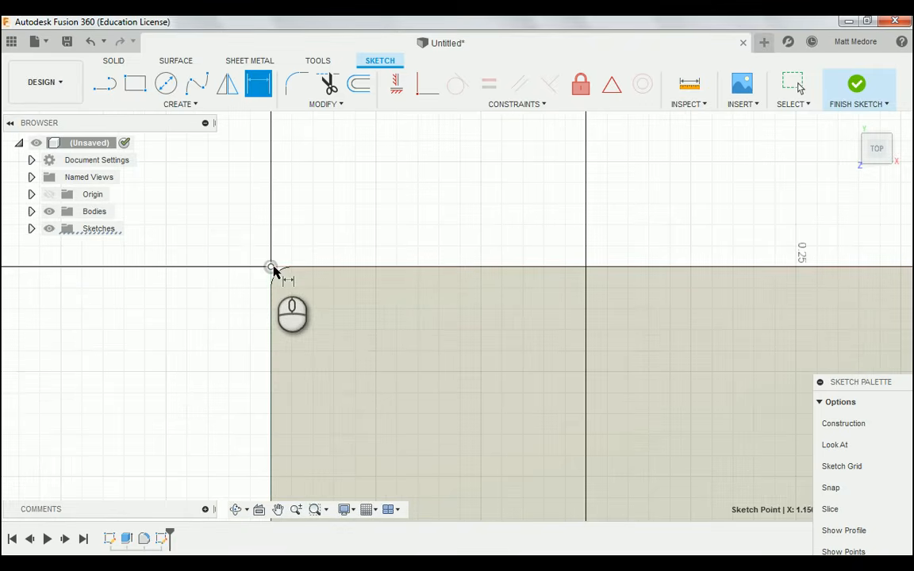
click(271, 267)
scroll(440, 386, down, 3)
scroll(436, 381, down, 3)
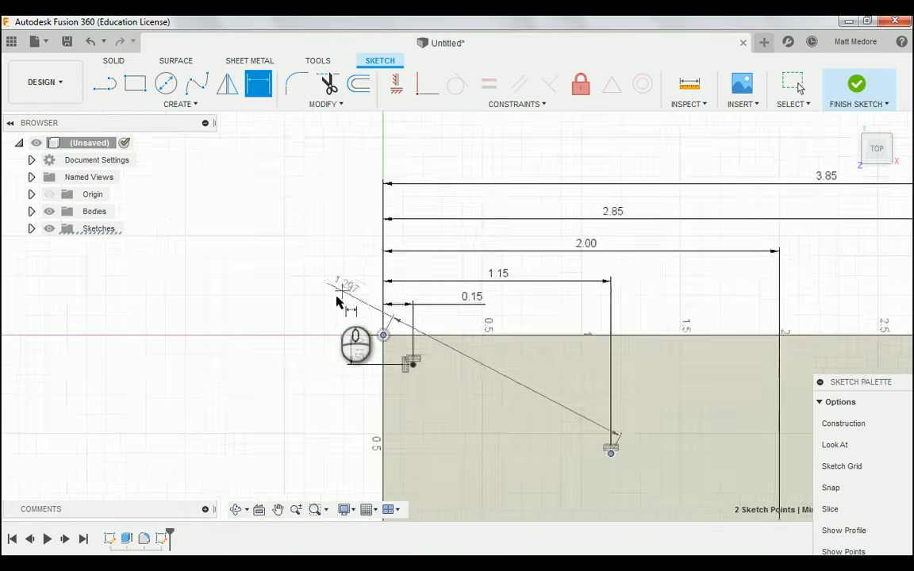
scroll(317, 364, up, 2)
click(311, 381)
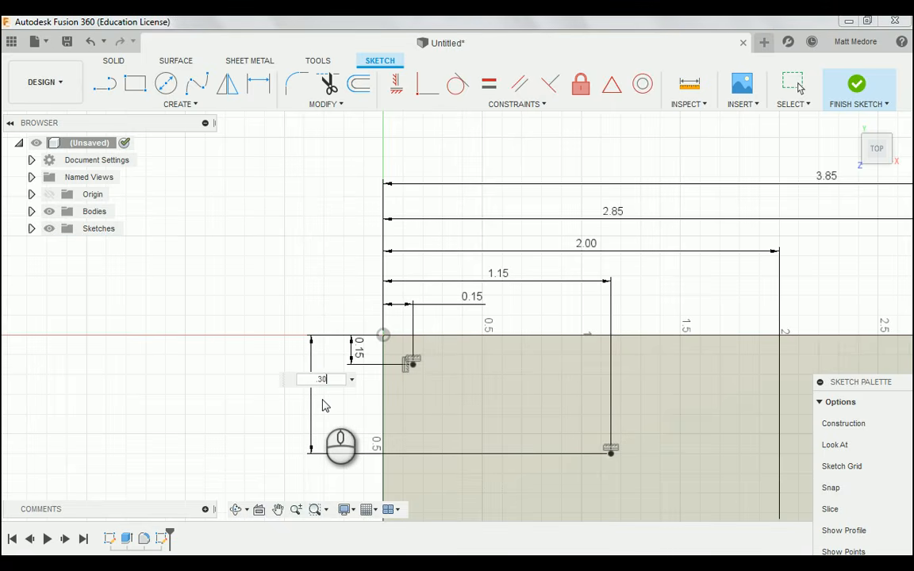
text(.30)
key(Return)
Dimension the central point vertically from the origin and set the distance to 1.215 in
scroll(318, 408, down, 3)
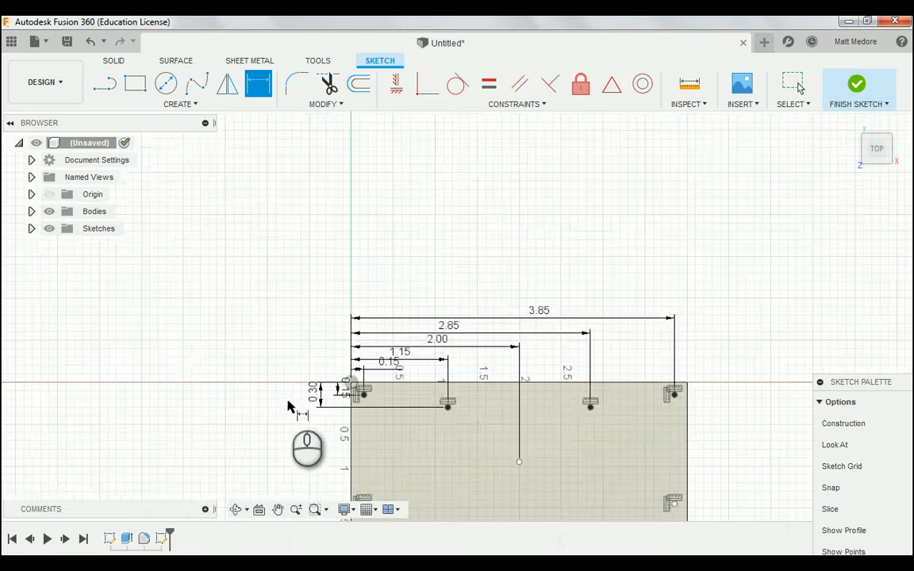
scroll(603, 419, up, 2)
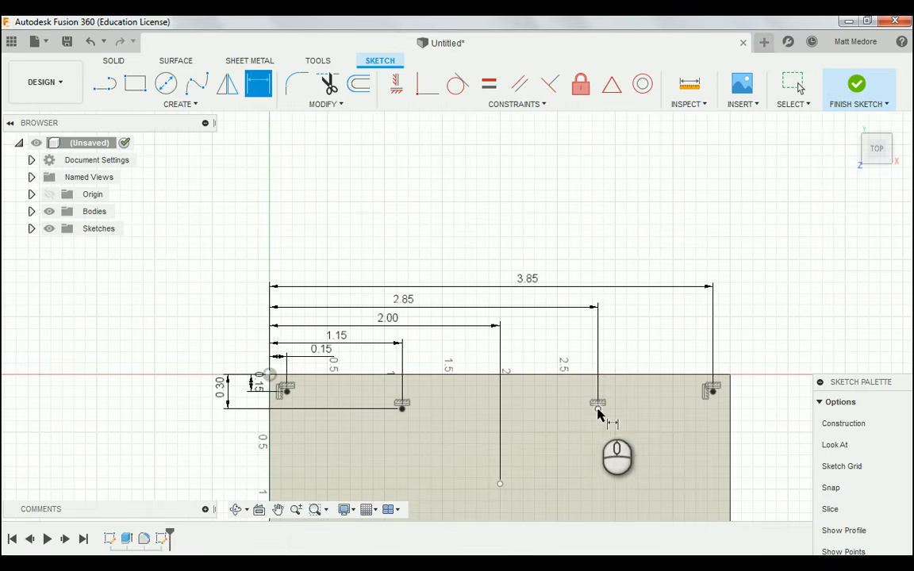
click(500, 484)
scroll(228, 394, up, 2)
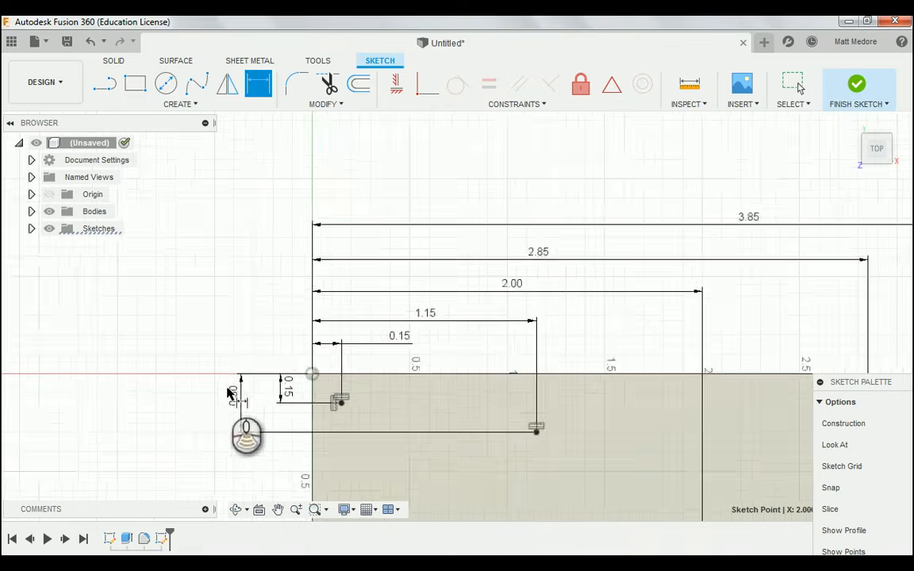
scroll(228, 394, up, 6)
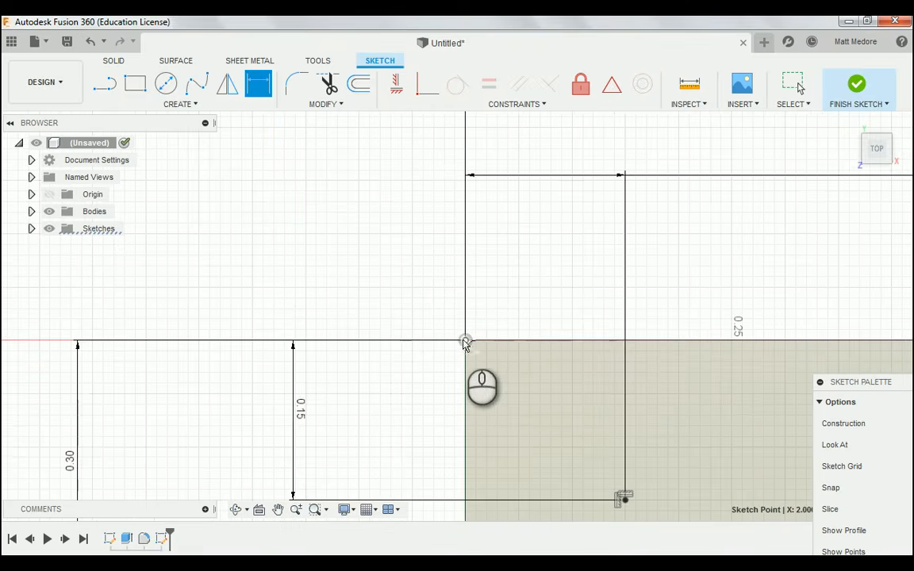
scroll(465, 342, down, 6)
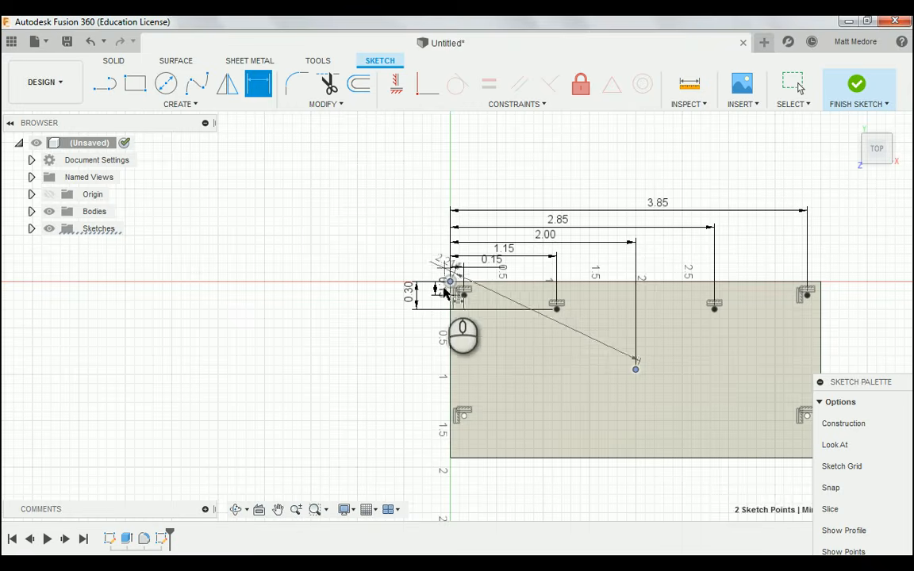
click(447, 286)
click(382, 325)
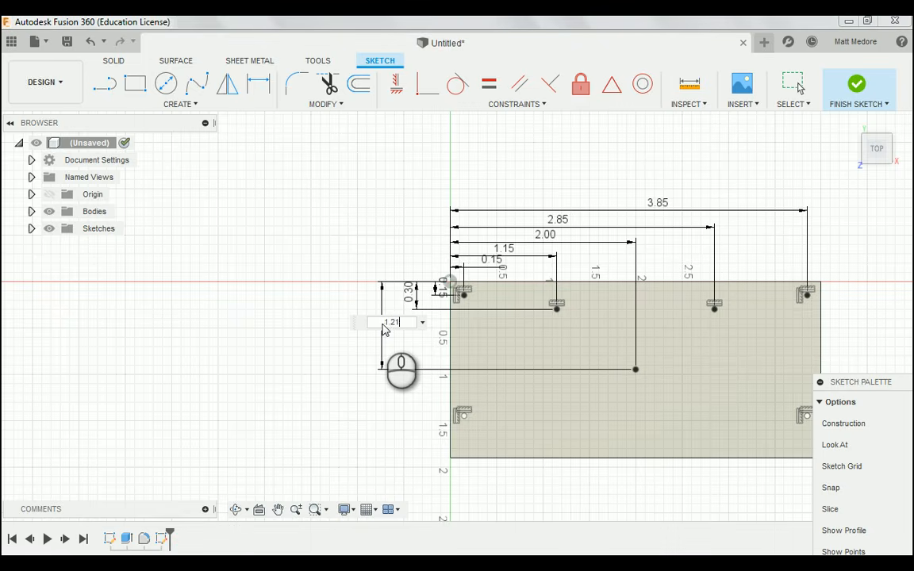
text(1.215)
key(Return)
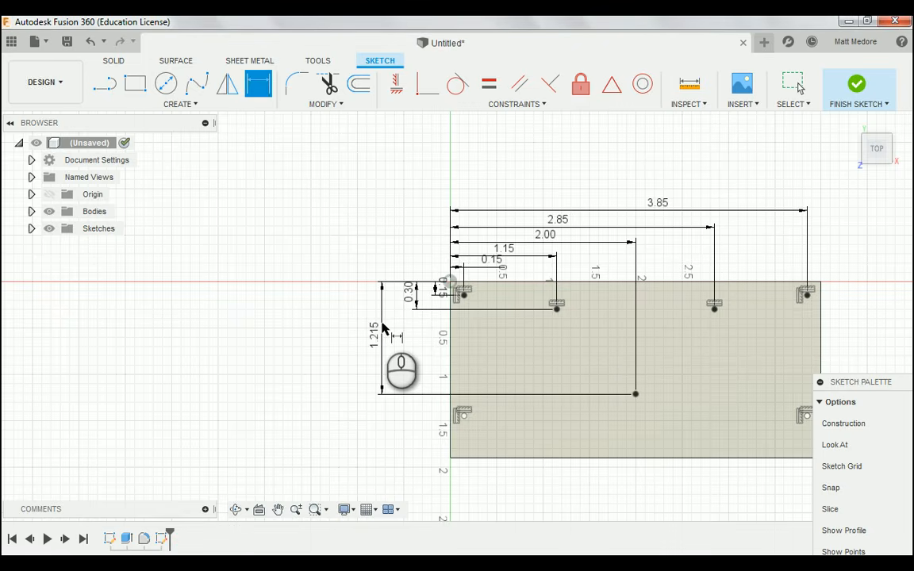
Dimension the lower-left corner point vertically from the origin and set the distance to 1.750 in
click(463, 415)
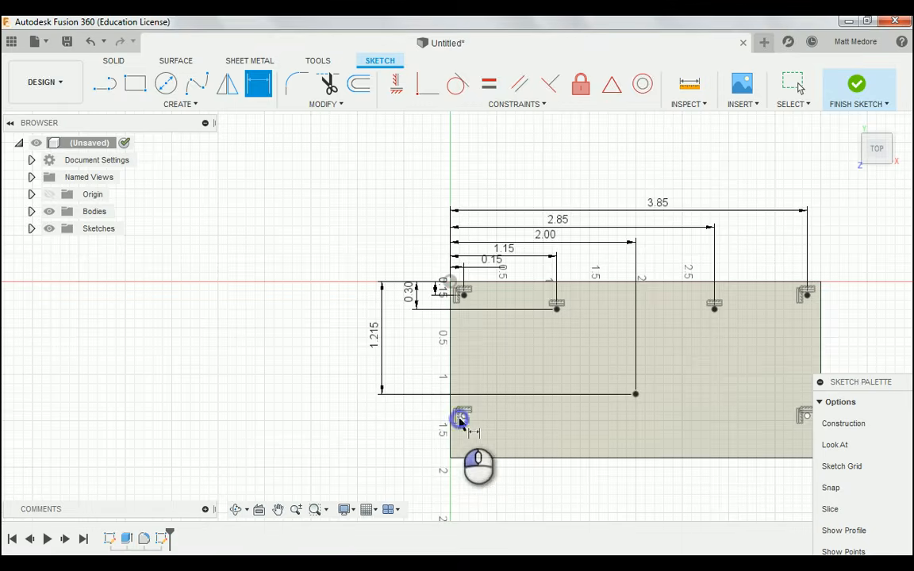
scroll(453, 284, up, 10)
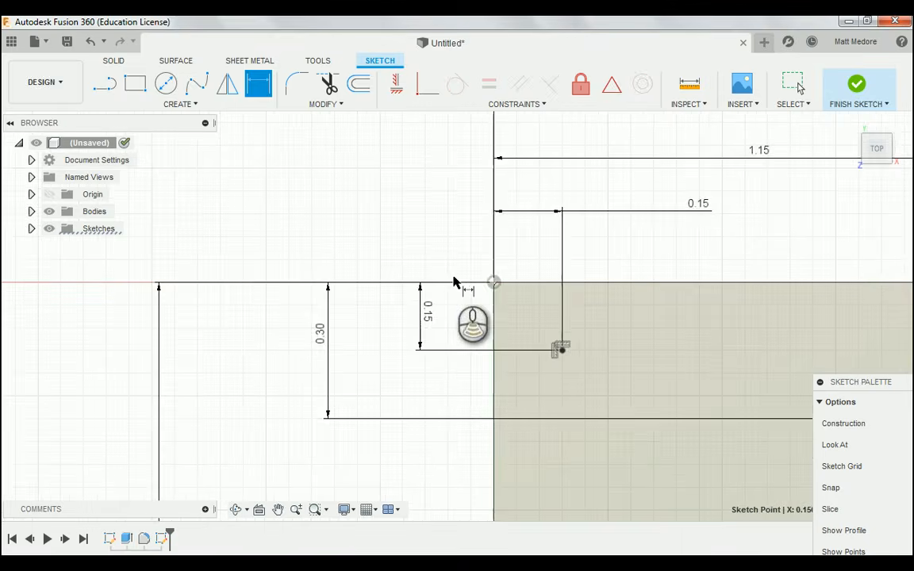
shift+click(555, 291)
scroll(547, 282, down, 5)
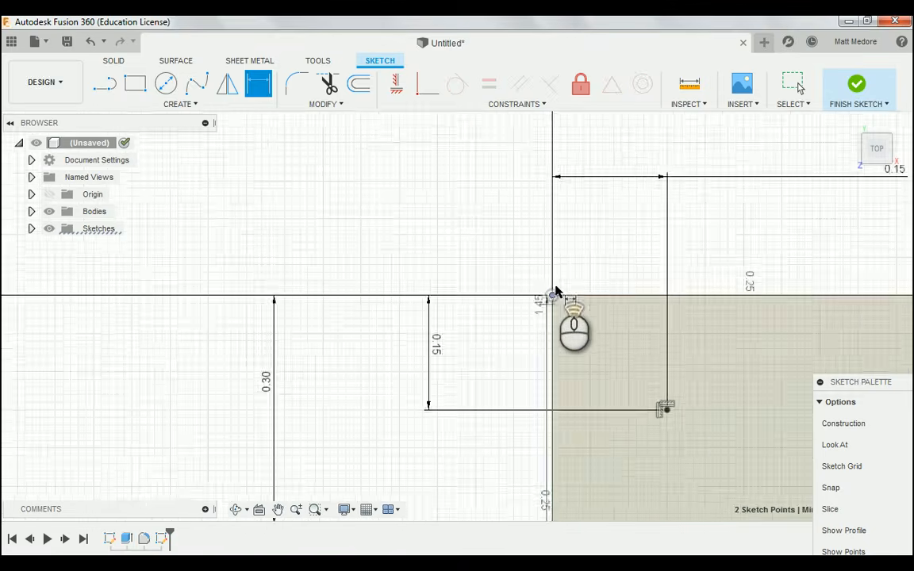
scroll(539, 258, down, 5)
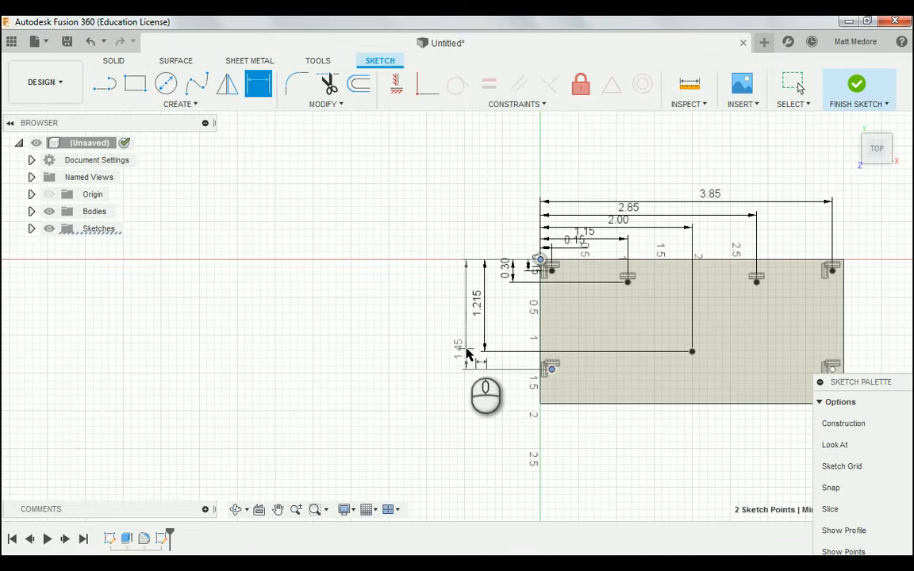
double_click(461, 333)
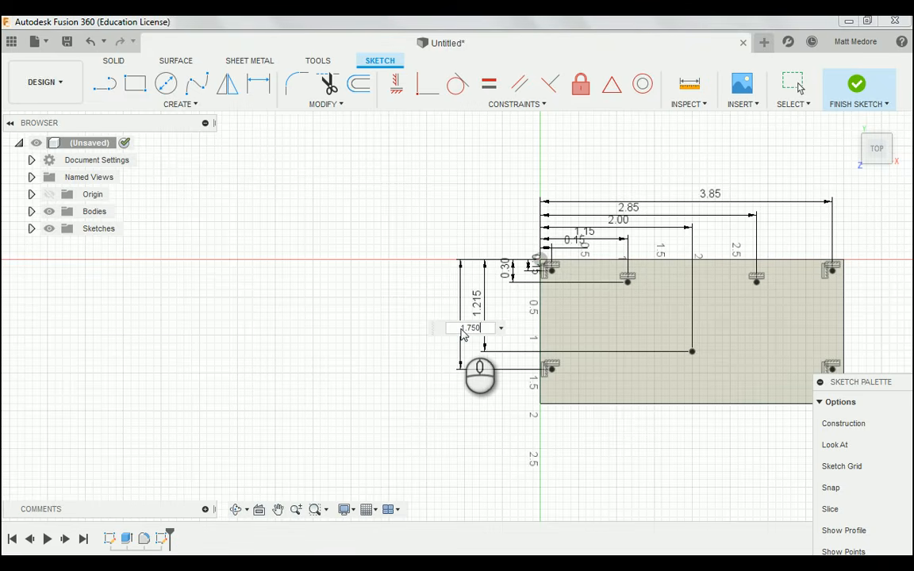
text(1.750)
key(Return)
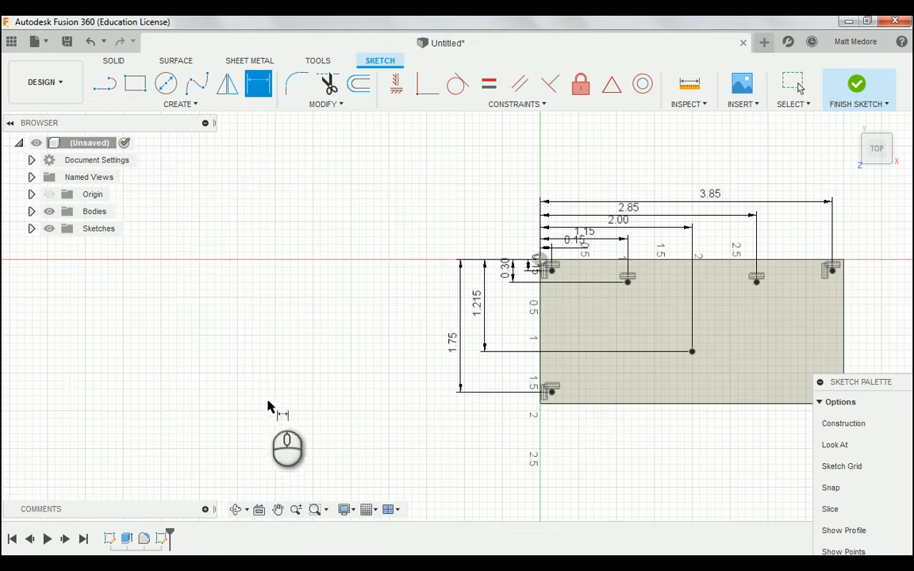
Finish the sketch containing the dimensioned hole points
scroll(250, 401, down, 2)
scroll(218, 448, down, 1)
scroll(418, 467, up, 2)
scroll(405, 456, up, 1)
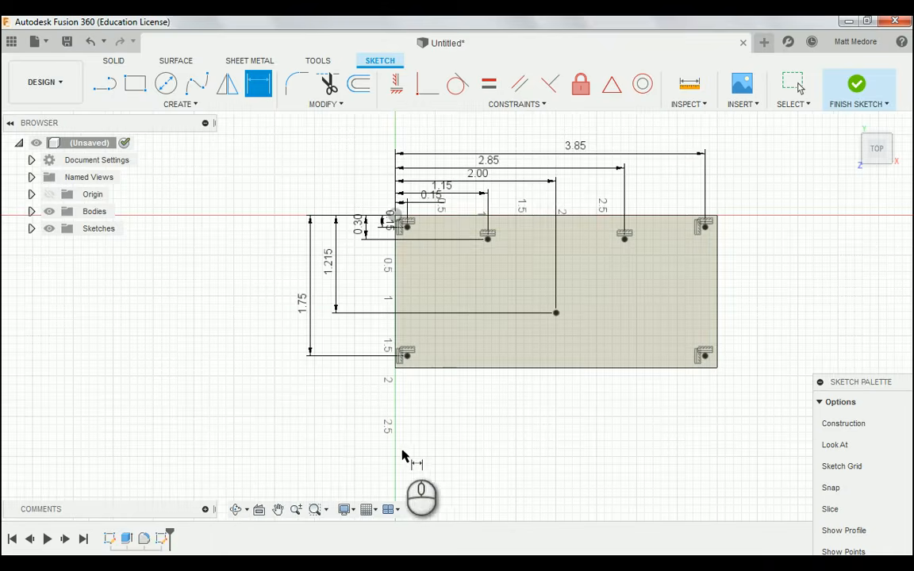
scroll(306, 407, up, 1)
scroll(303, 407, down, 2)
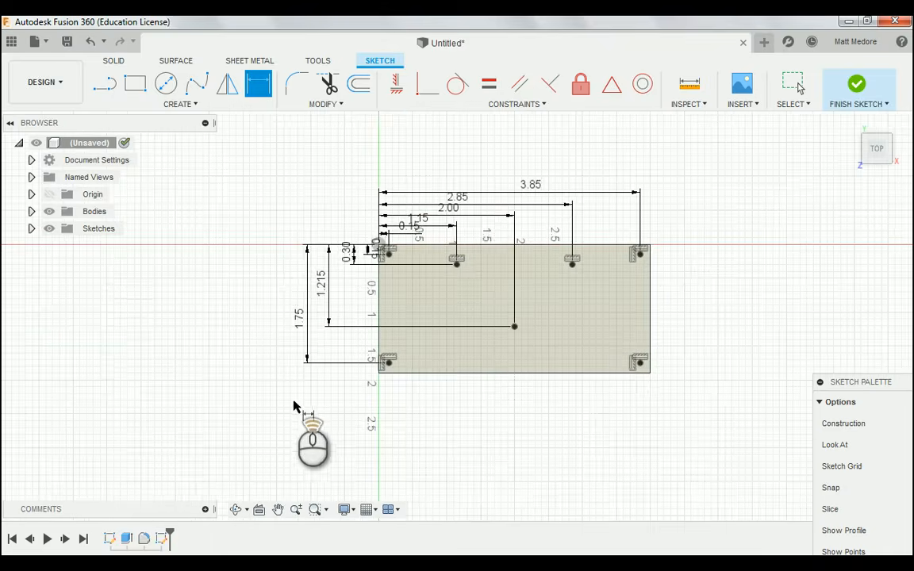
scroll(618, 361, up, 1)
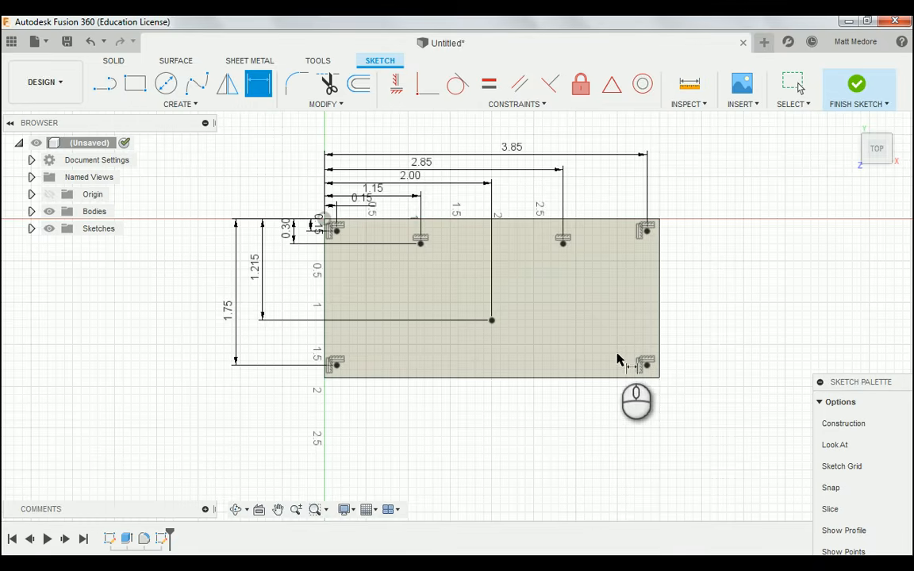
click(857, 85)
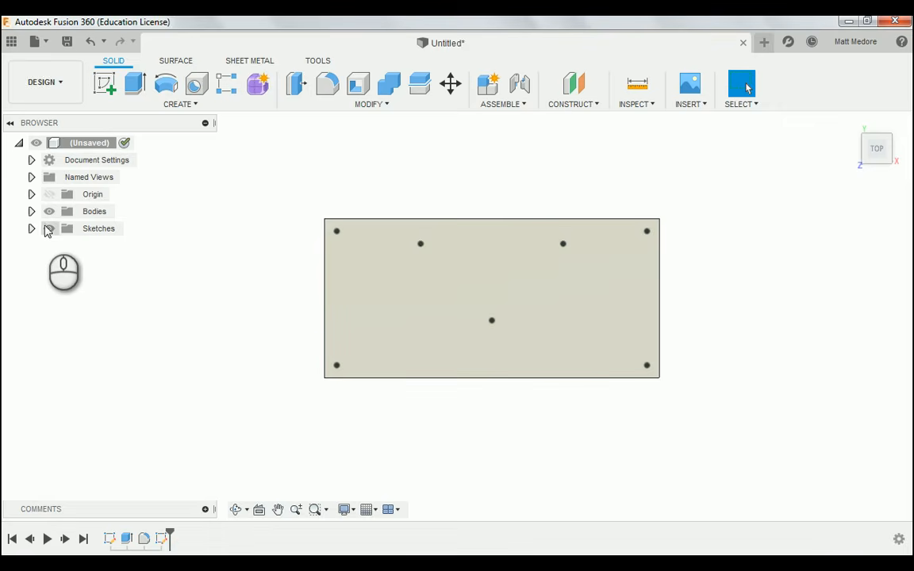
Reopen Sketch2 for editing to review its dimensions, and finish the sketch again
click(32, 229)
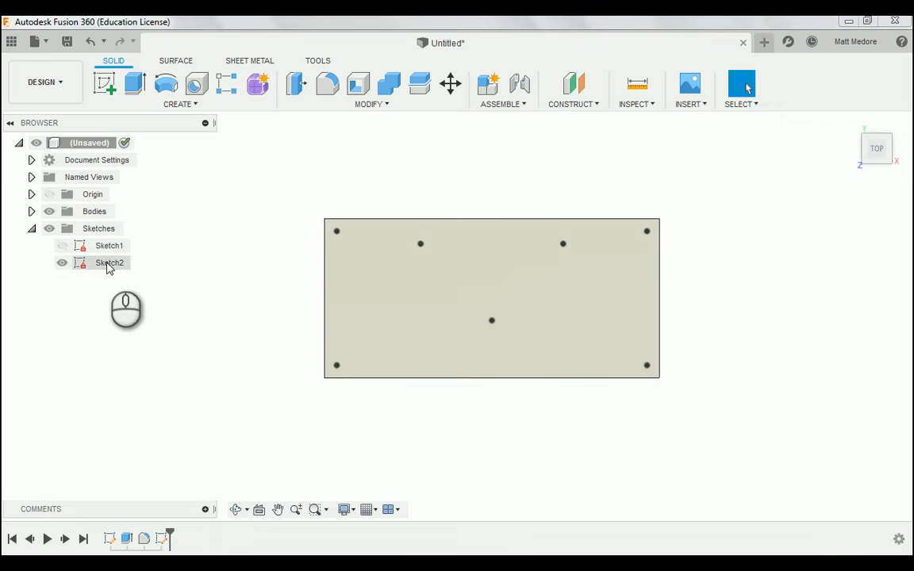
right_click(108, 266)
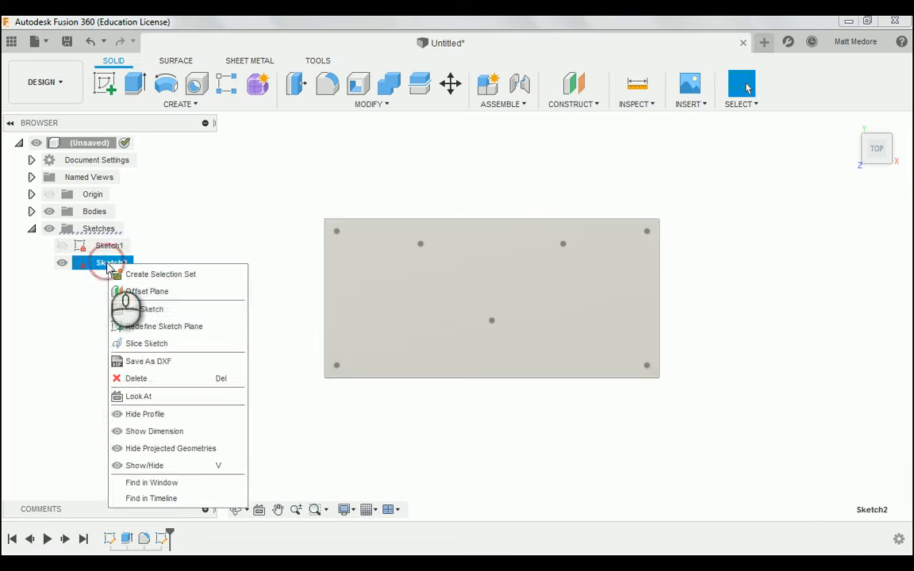
click(145, 311)
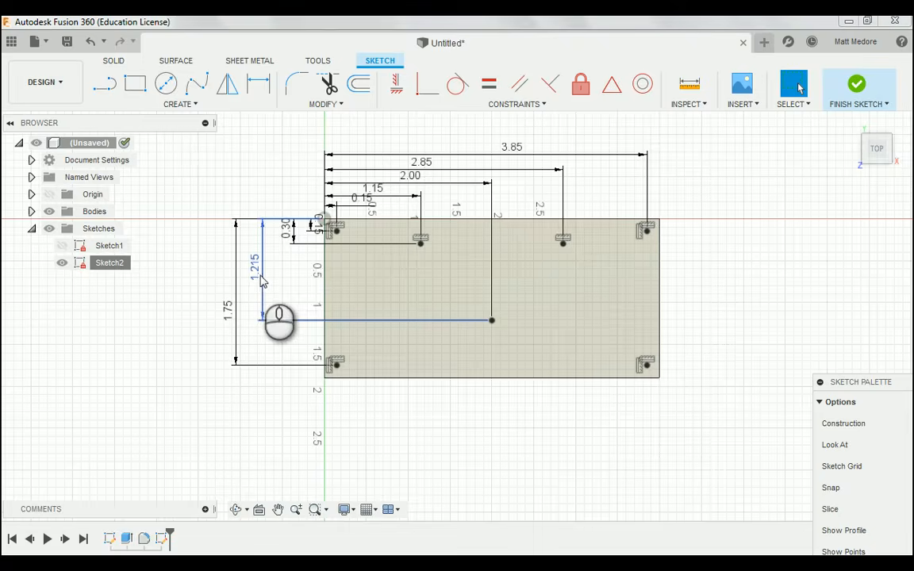
click(856, 88)
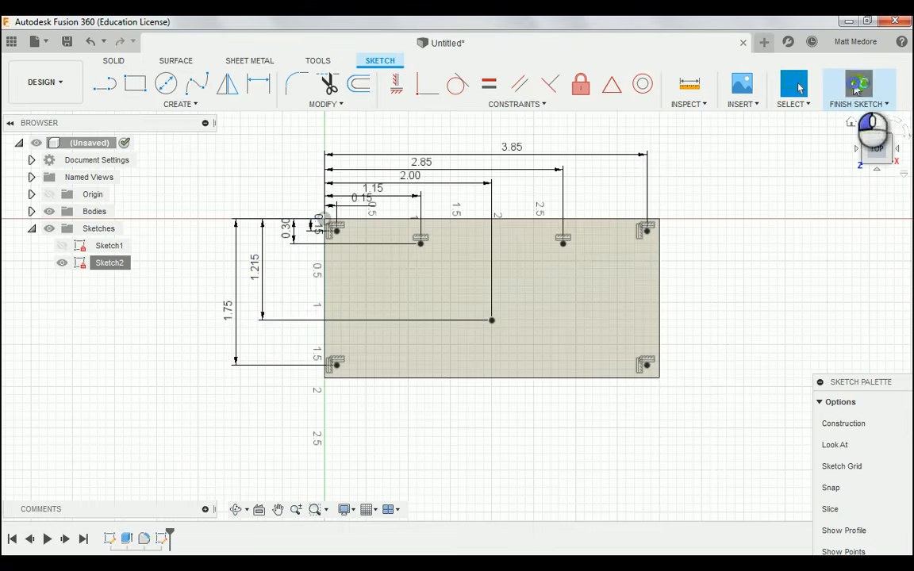
Start a Hole feature on the block and place holes on the upper-left corner point and the left inner upper point
click(196, 106)
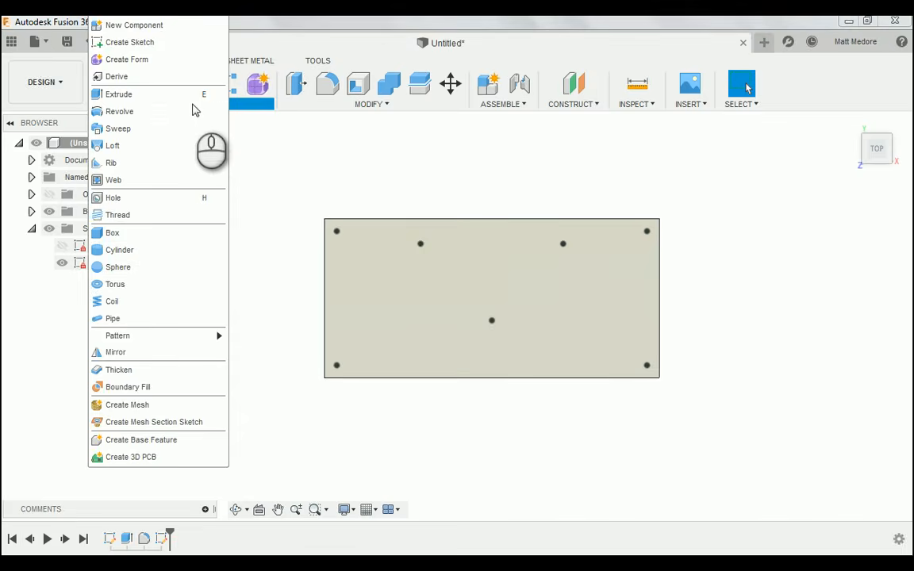
click(157, 205)
scroll(197, 310, down, 2)
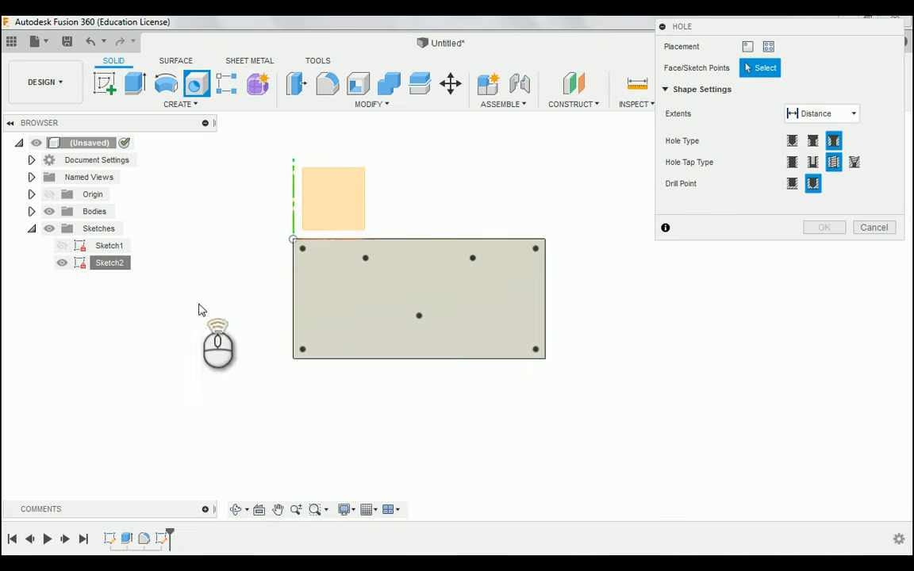
scroll(545, 383, up, 2)
scroll(587, 388, down, 2)
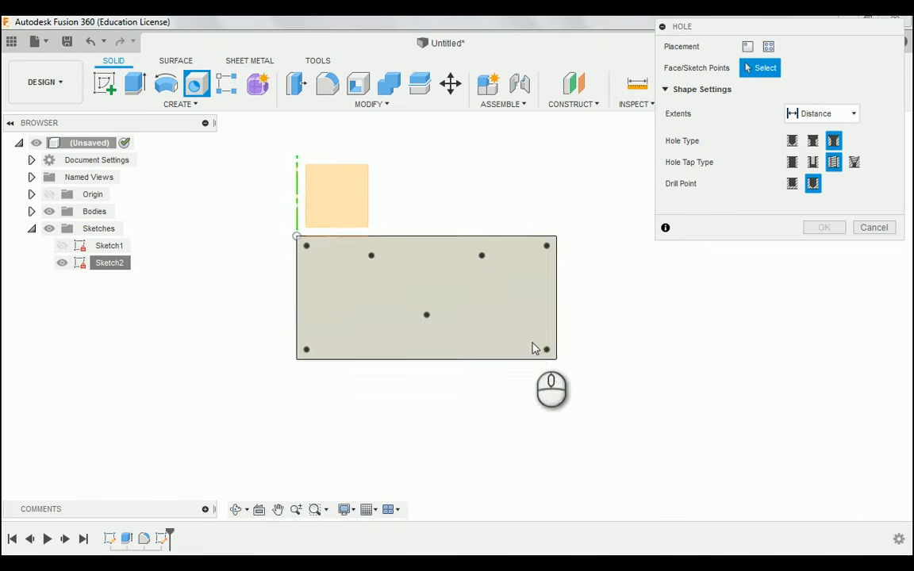
scroll(517, 343, up, 1)
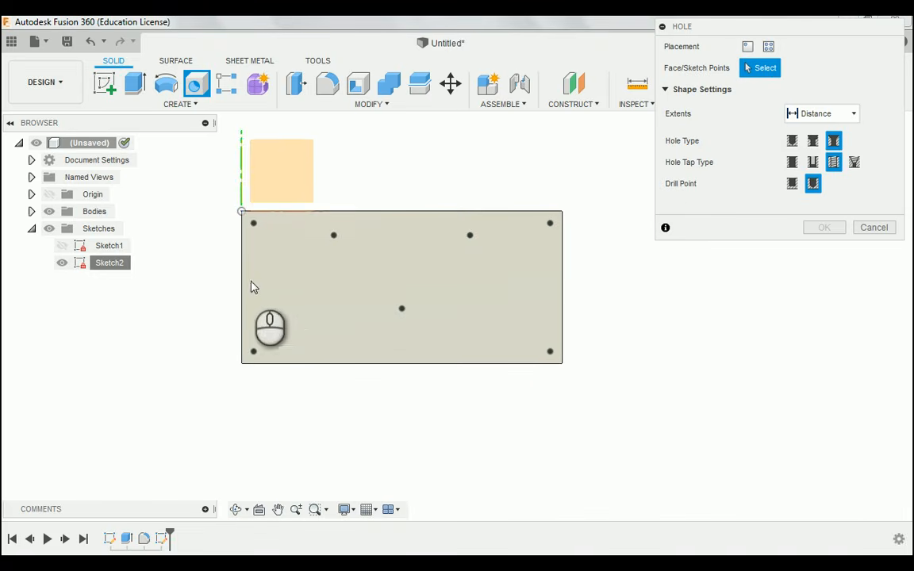
click(253, 225)
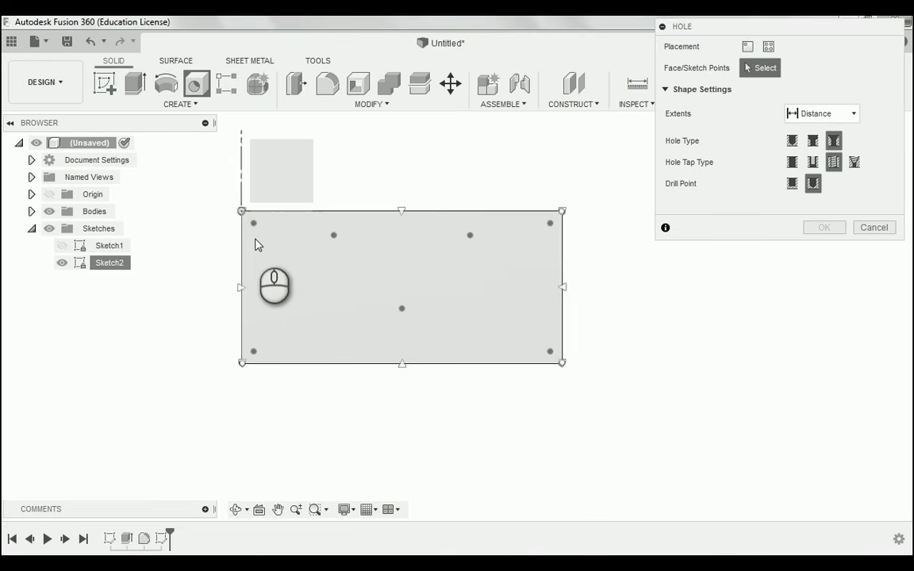
click(333, 233)
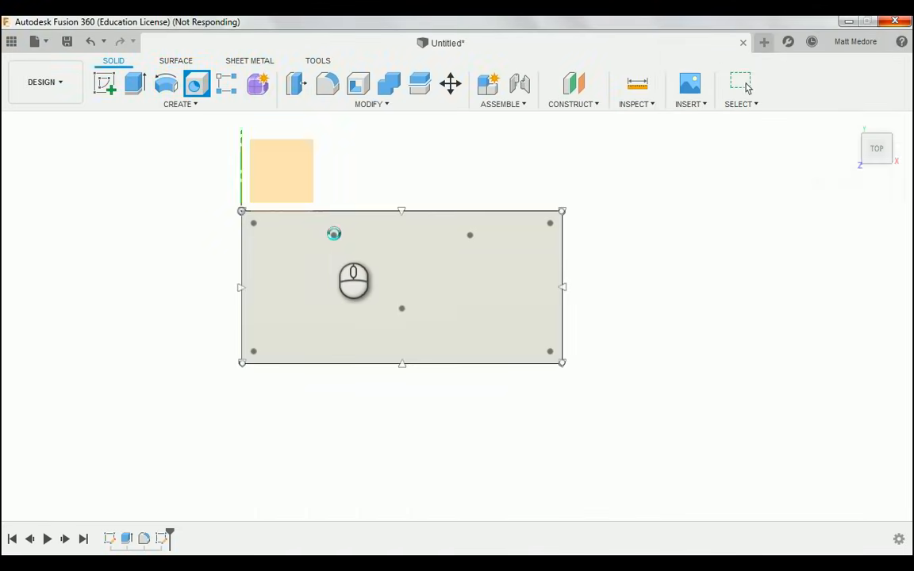
scroll(319, 271, up, 2)
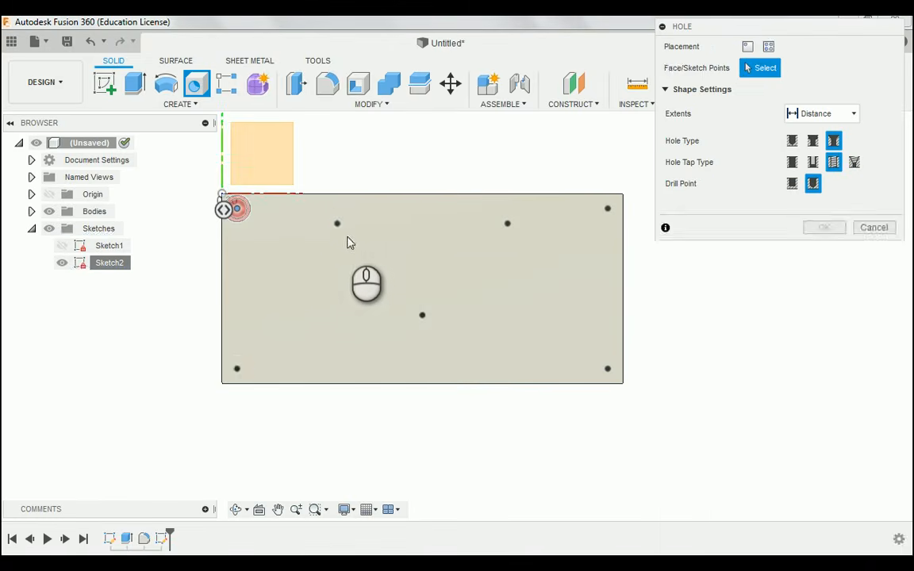
Add the lower-left corner, central, right inner upper and both right corner points to the hole placement
click(236, 368)
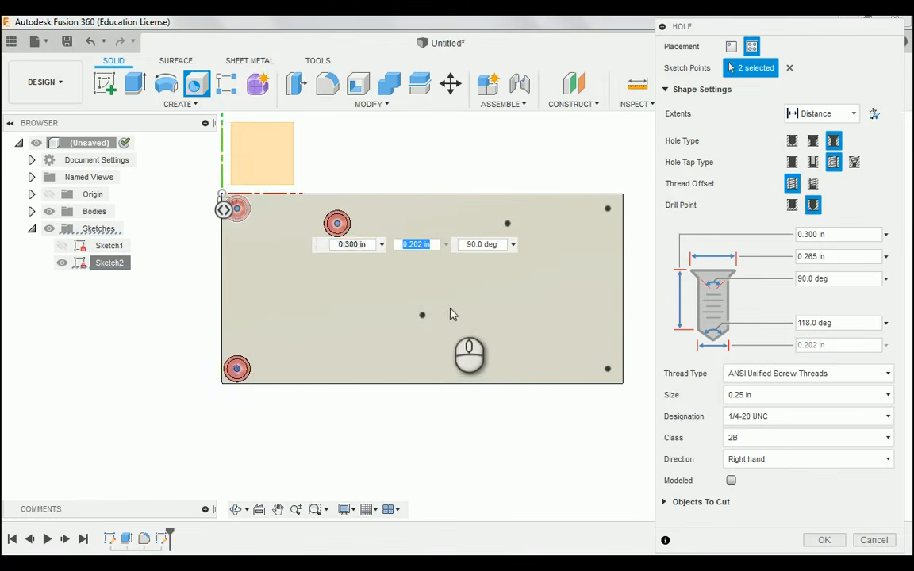
click(422, 315)
click(508, 224)
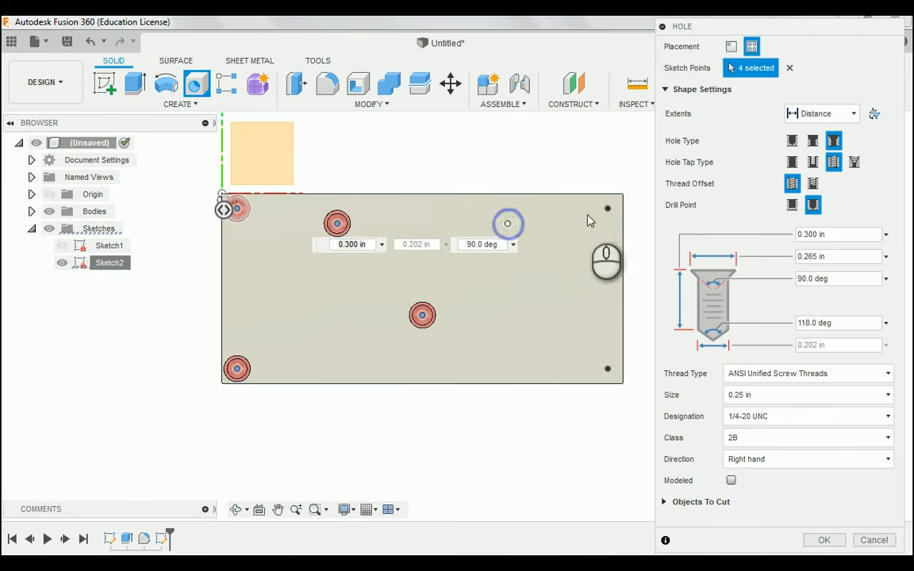
click(607, 208)
click(608, 368)
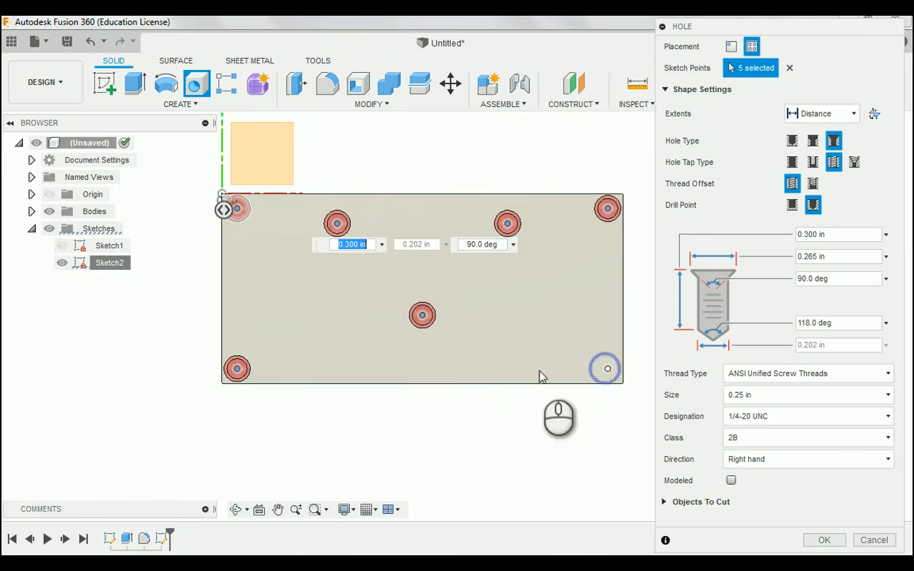
scroll(285, 420, down, 1)
scroll(285, 420, down, 1)
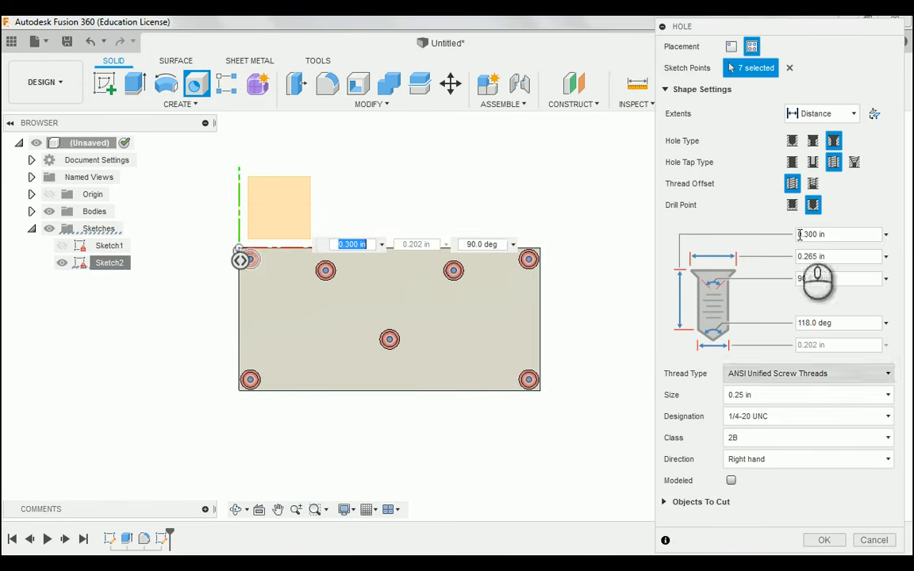
Set the hole depth to .380 in and the countersink diameter to 0.205 in
drag(768, 36, 676, 33)
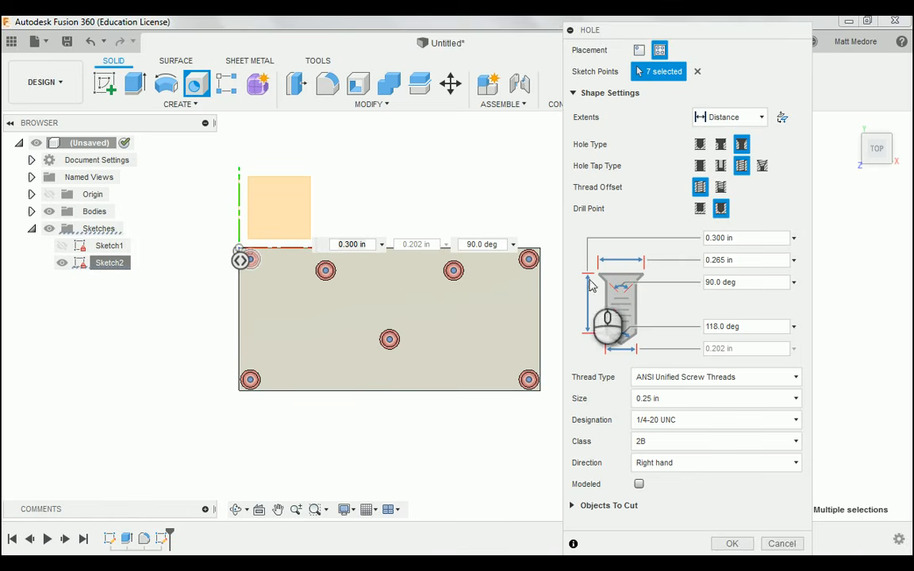
click(730, 238)
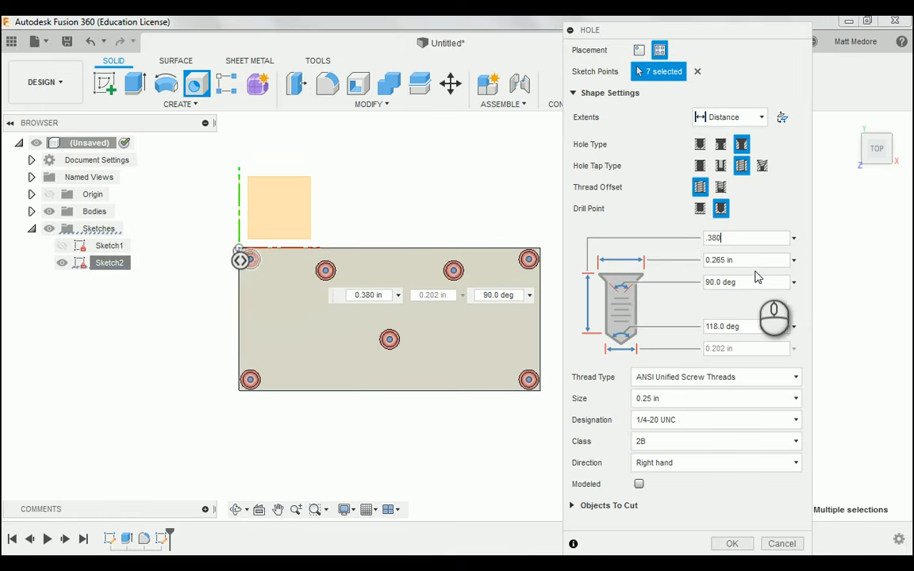
drag(746, 260, 713, 271)
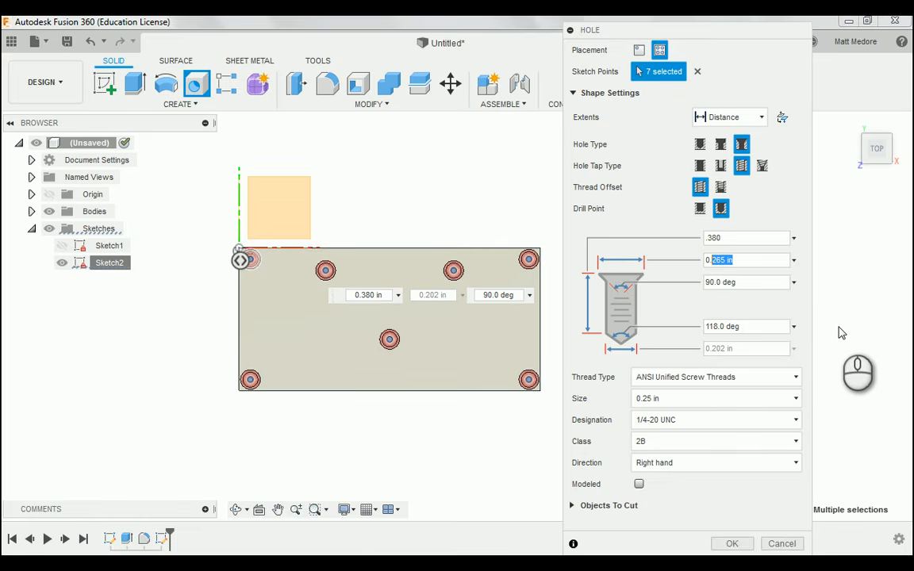
text(20)
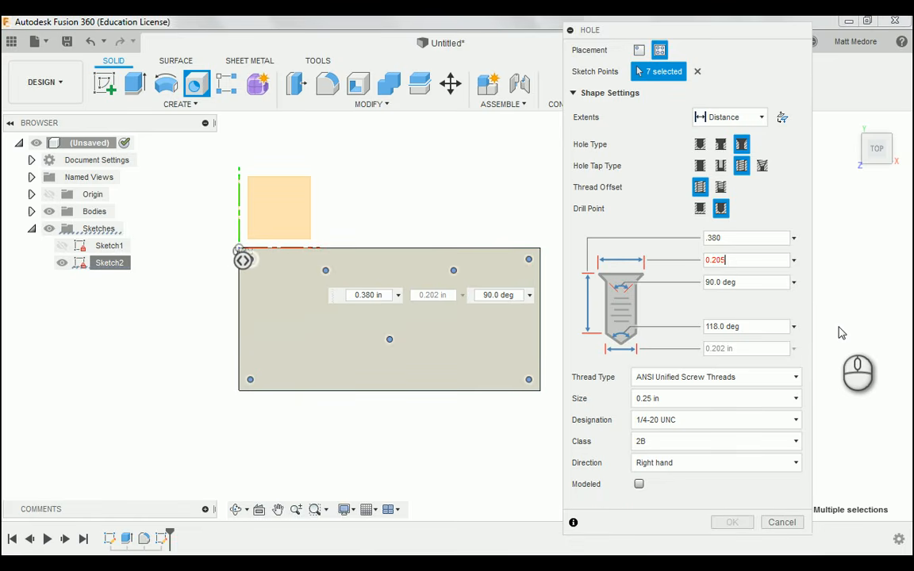
text(5)
key(Return)
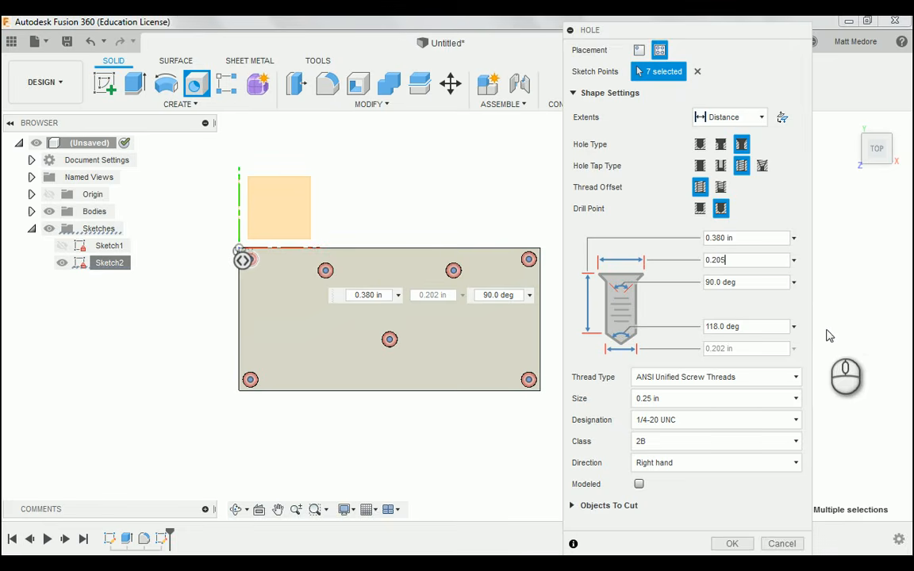
click(740, 283)
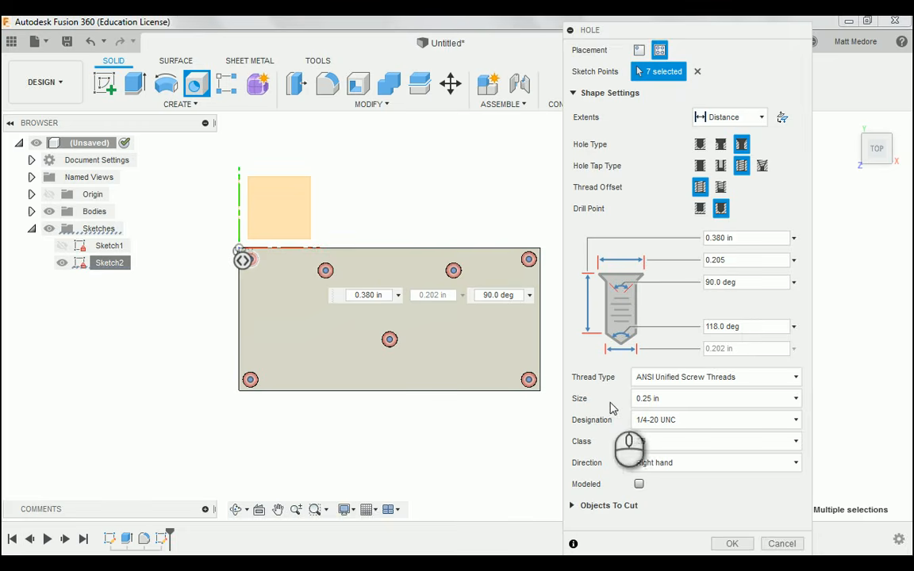
Set the tapped holes' thread size to 0.19(#10) in with the 10-32 UNF designation
click(655, 399)
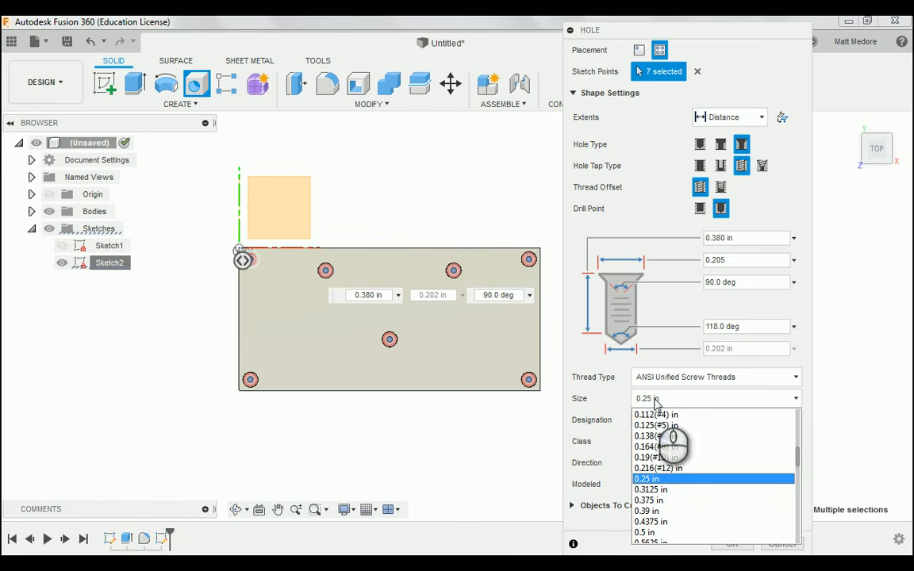
click(680, 459)
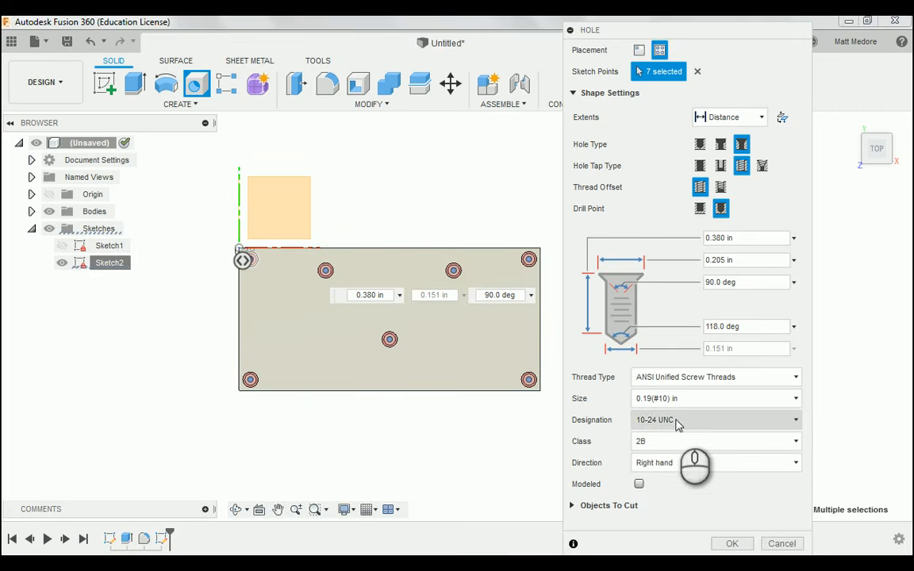
click(676, 424)
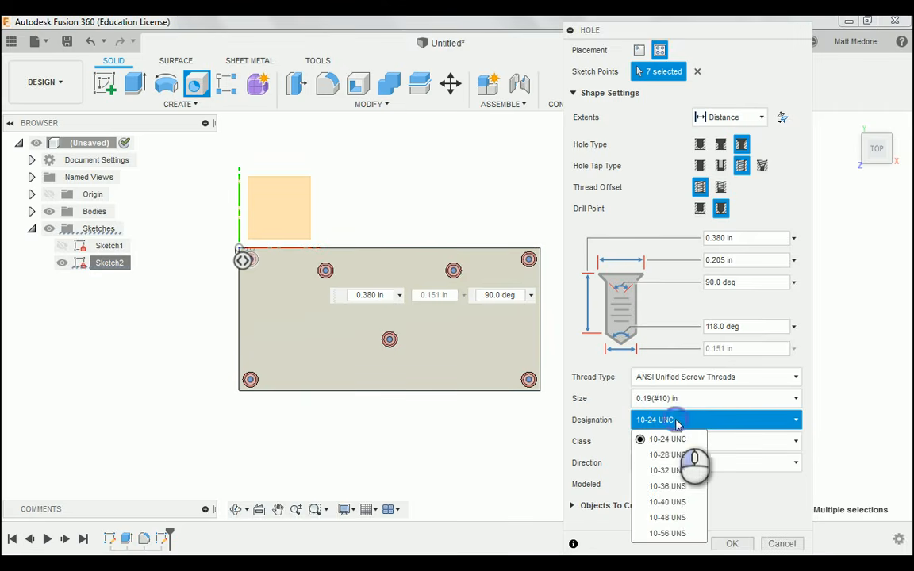
click(680, 471)
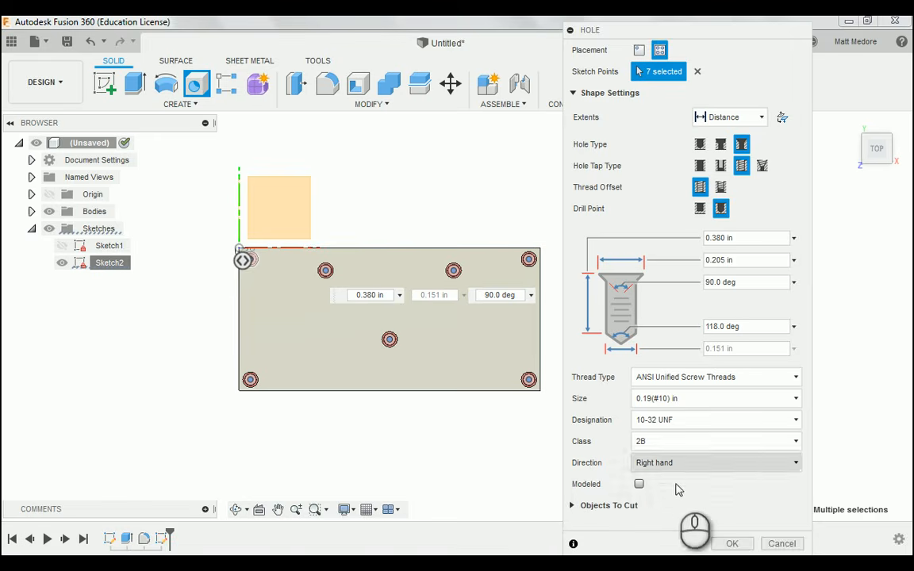
Create the seven countersunk tapped holes and examine the thread inside the block's lower-right corner hole
click(731, 544)
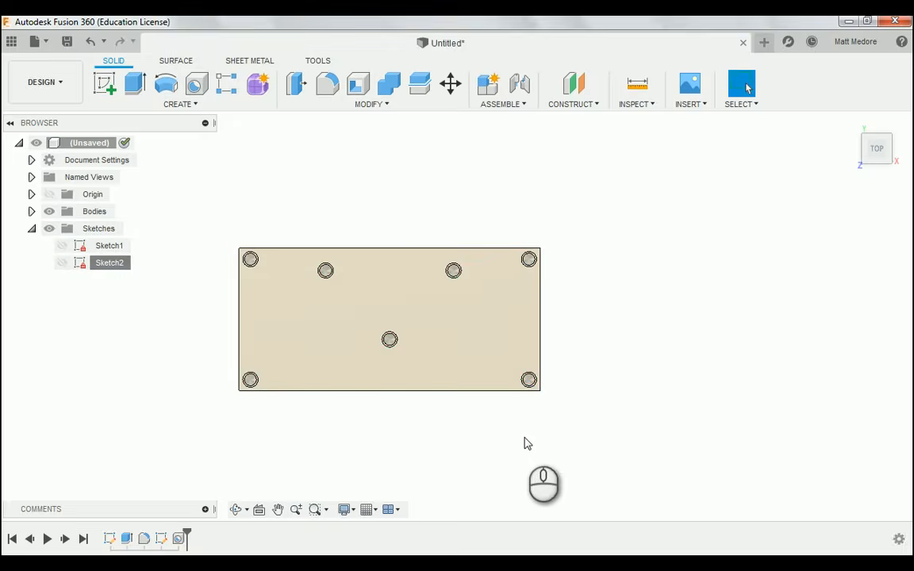
shift+middle_drag(525, 440, 516, 397)
scroll(516, 397, up, 10)
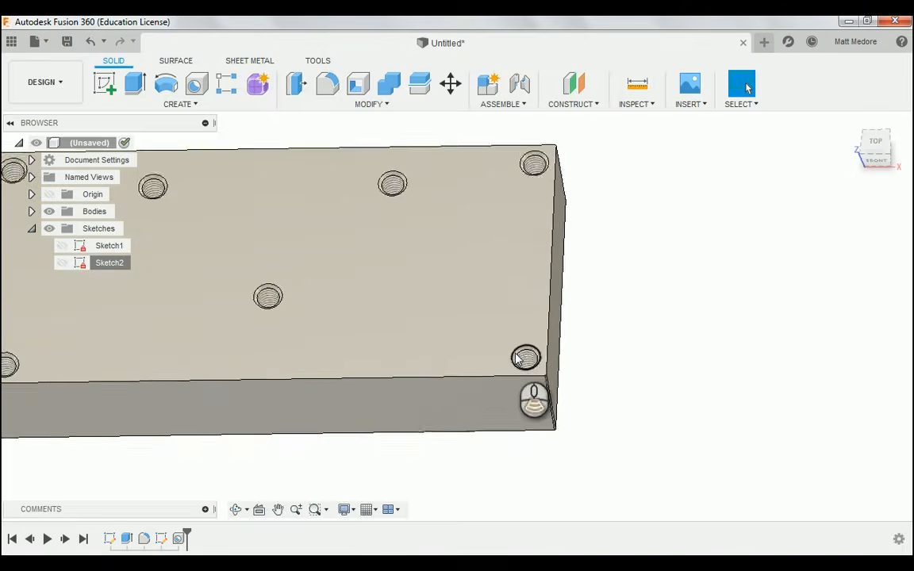
scroll(527, 363, up, 3)
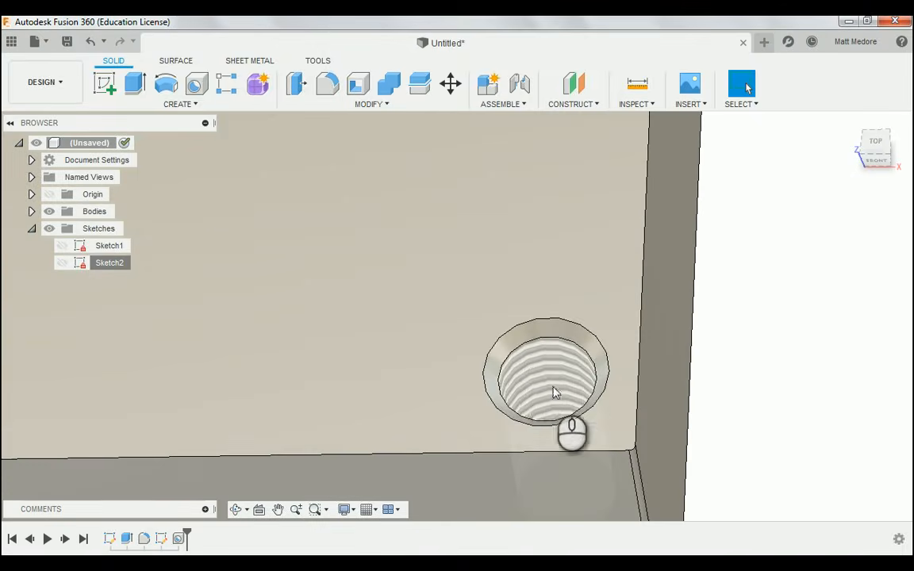
shift+middle_drag(534, 384, 542, 388)
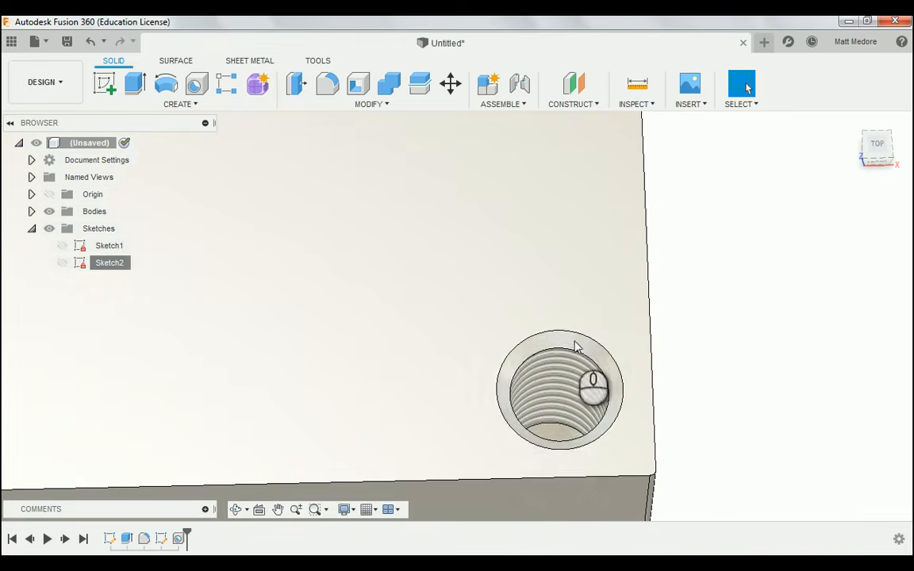
scroll(527, 400, down, 5)
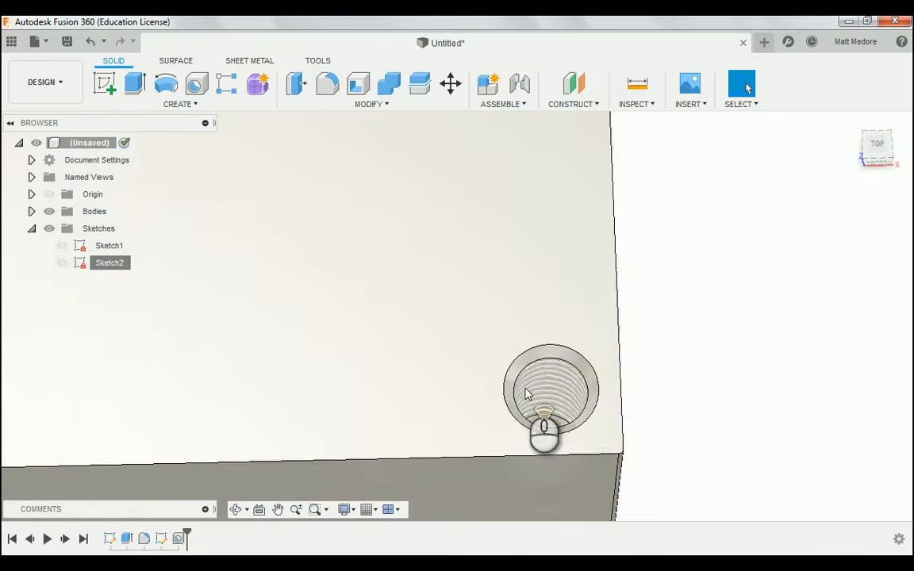
scroll(533, 399, down, 5)
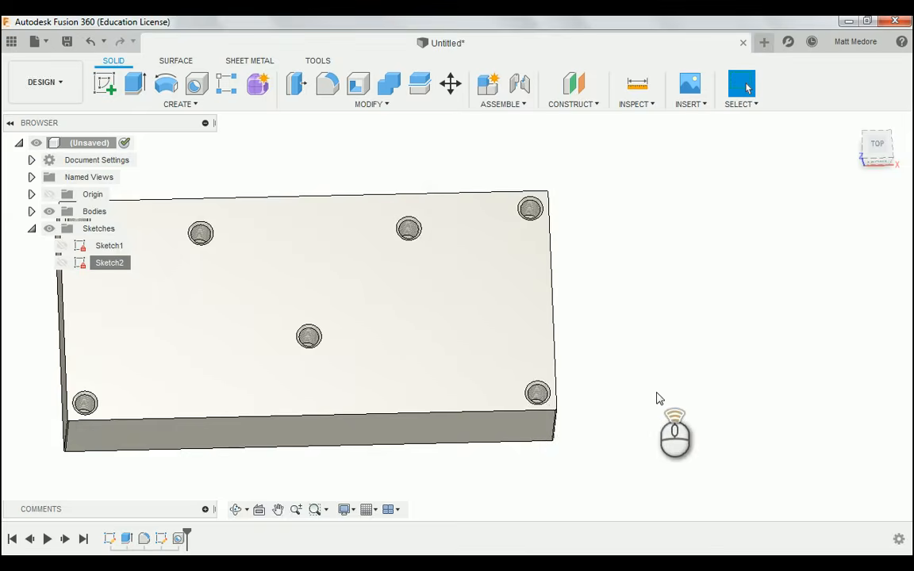
scroll(626, 396, down, 3)
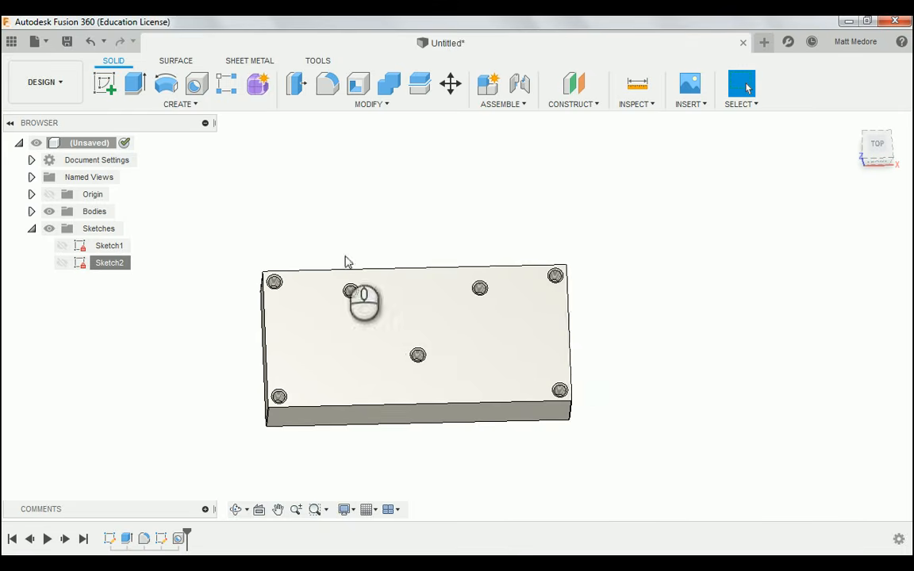
Start a new sketch on the top face of the block
shift+middle_drag(275, 210, 210, 389)
shift+middle_drag(257, 274, 247, 226)
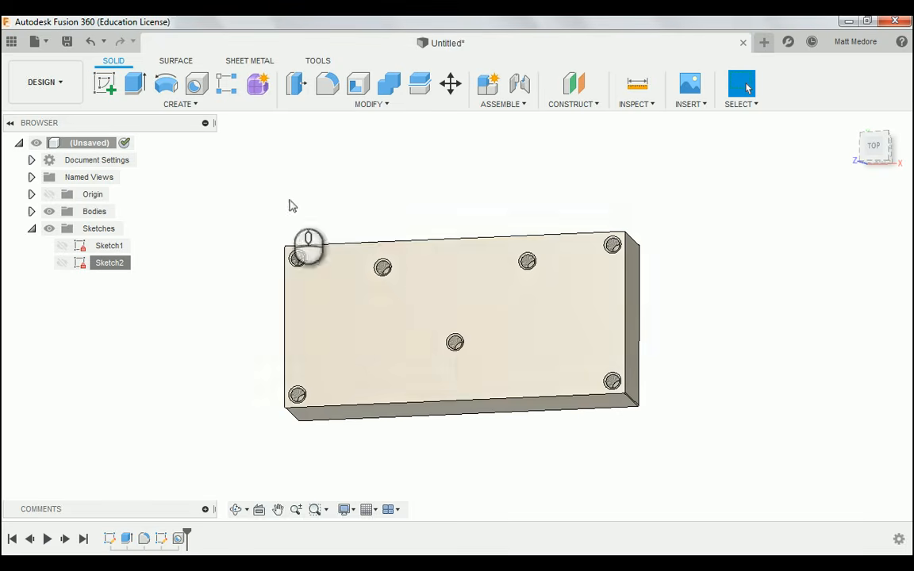
click(176, 104)
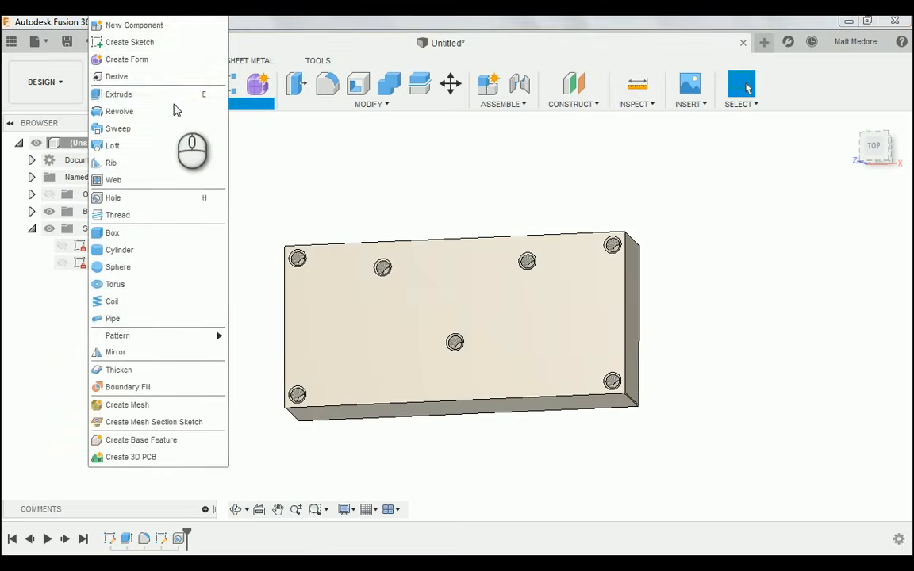
click(133, 42)
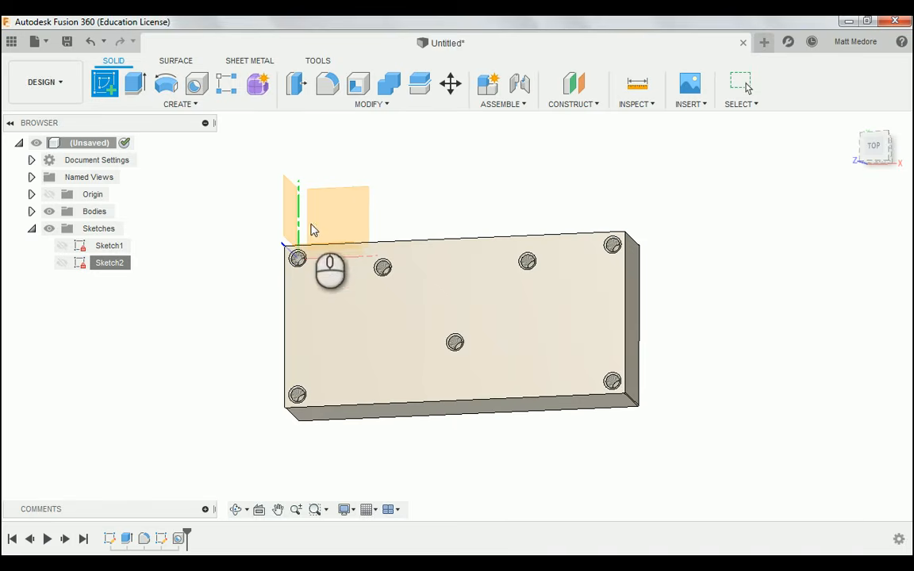
click(527, 319)
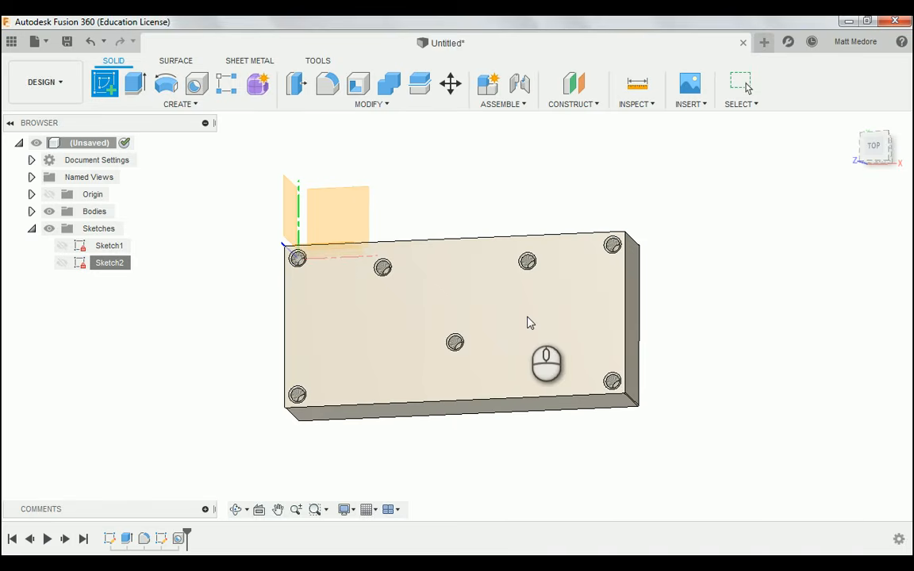
click(543, 357)
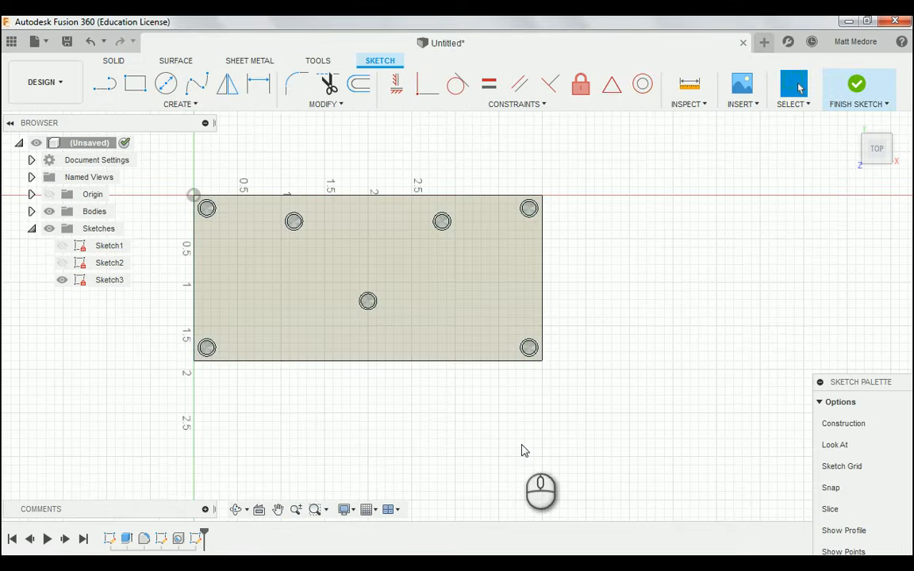
scroll(520, 445, up, 2)
scroll(486, 405, down, 1)
scroll(580, 441, up, 1)
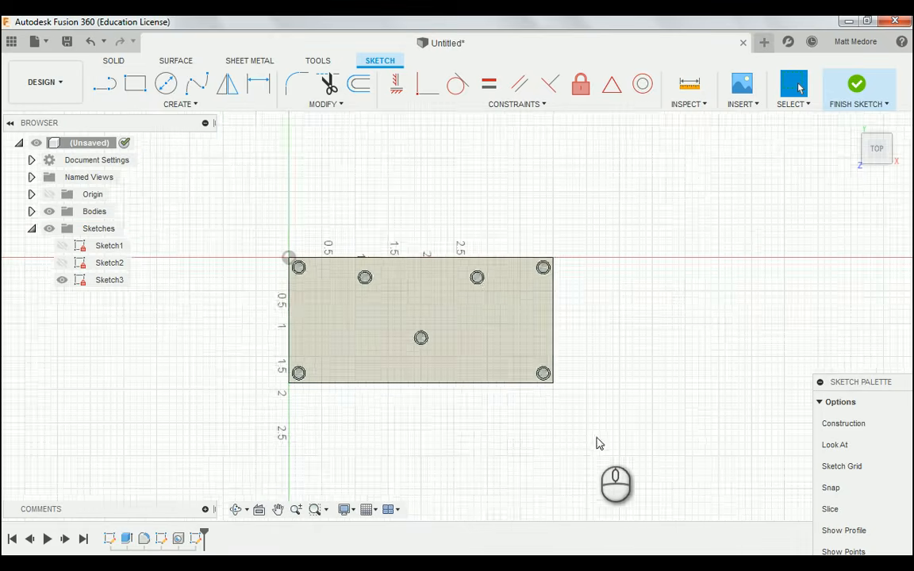
scroll(379, 387, down, 1)
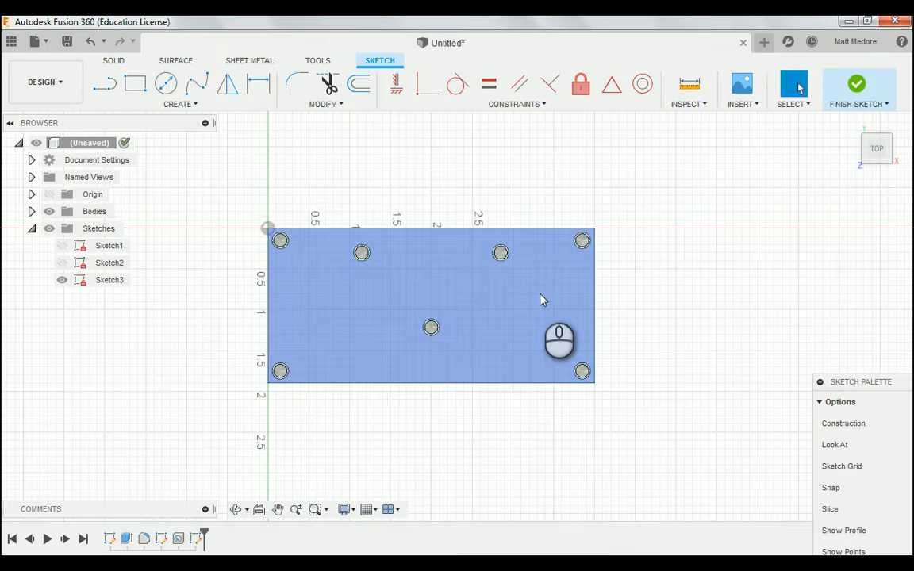
Offset the block's outer top-face outline inward by .300 in
key(o)
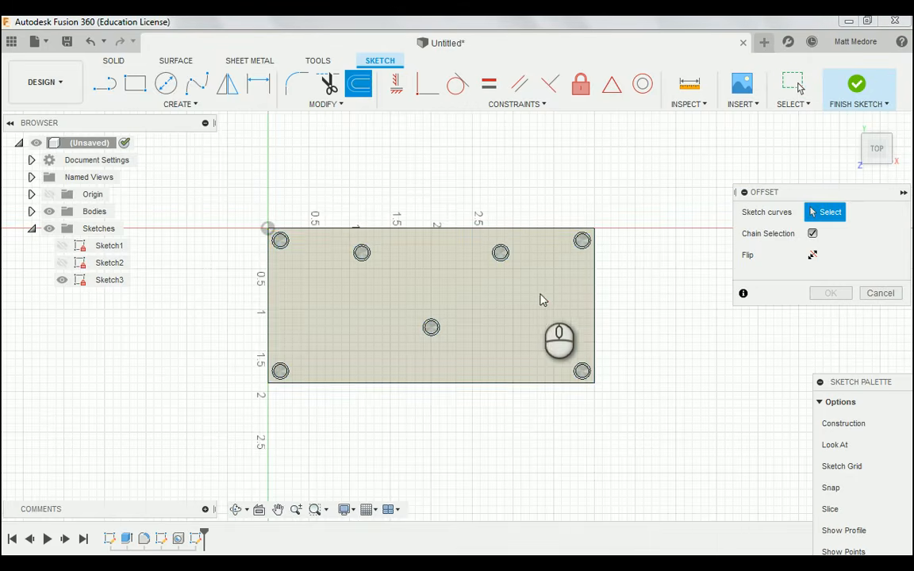
click(596, 297)
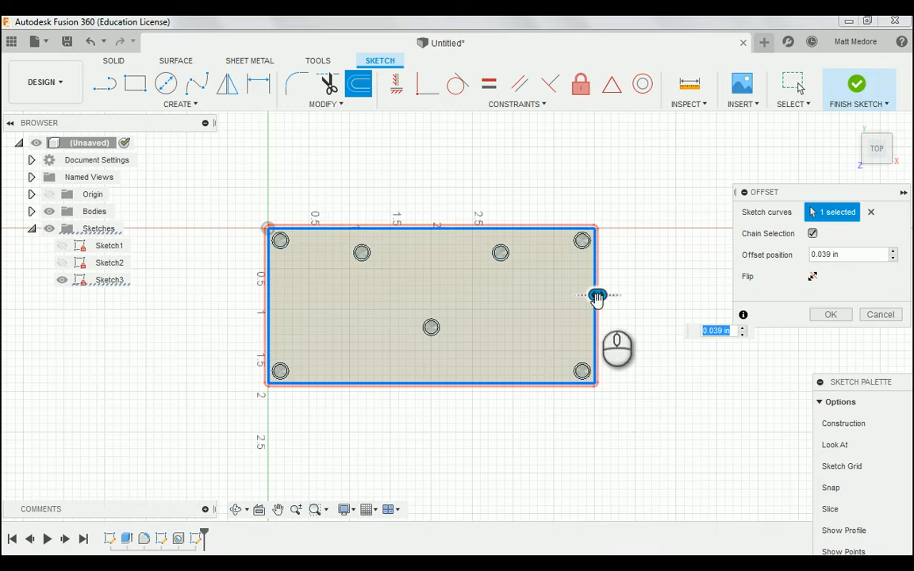
drag(597, 295, 561, 295)
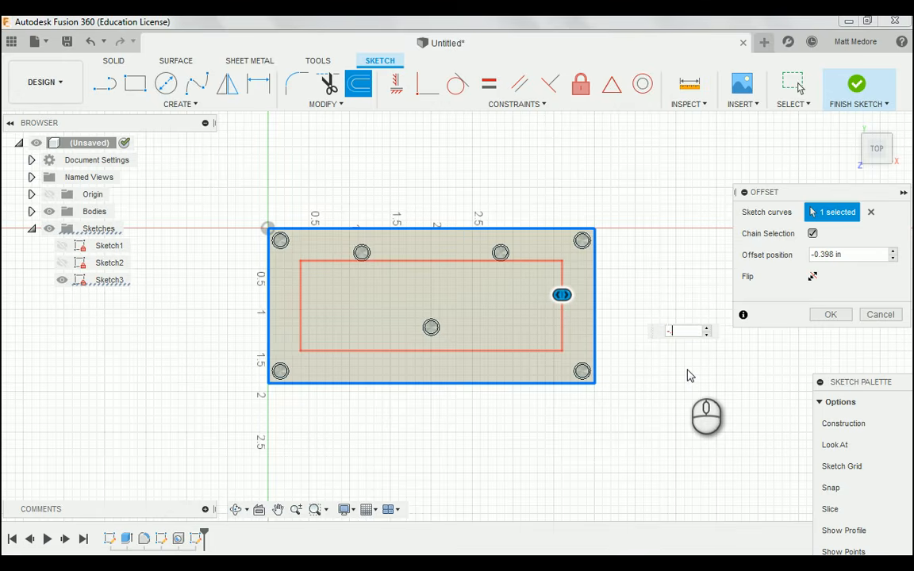
text(0.3)
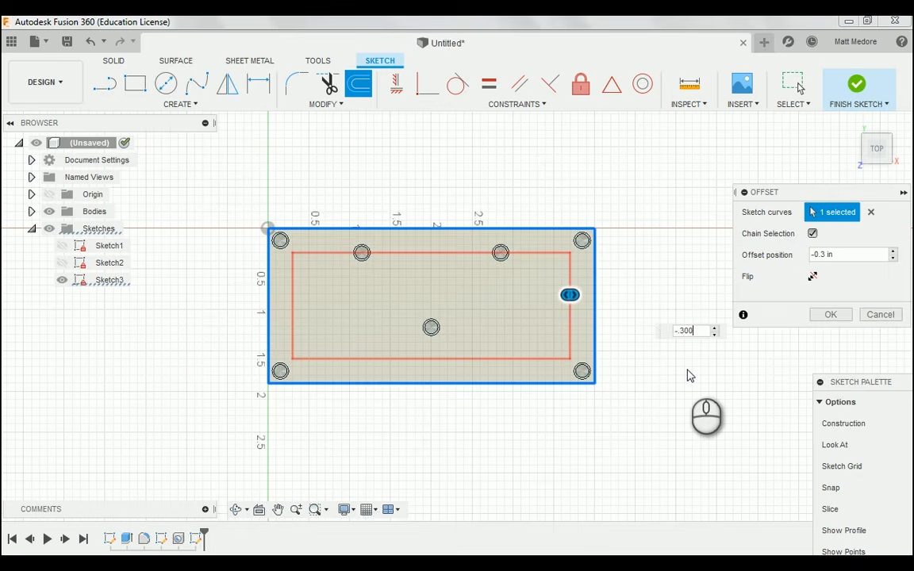
text(00)
key(Return)
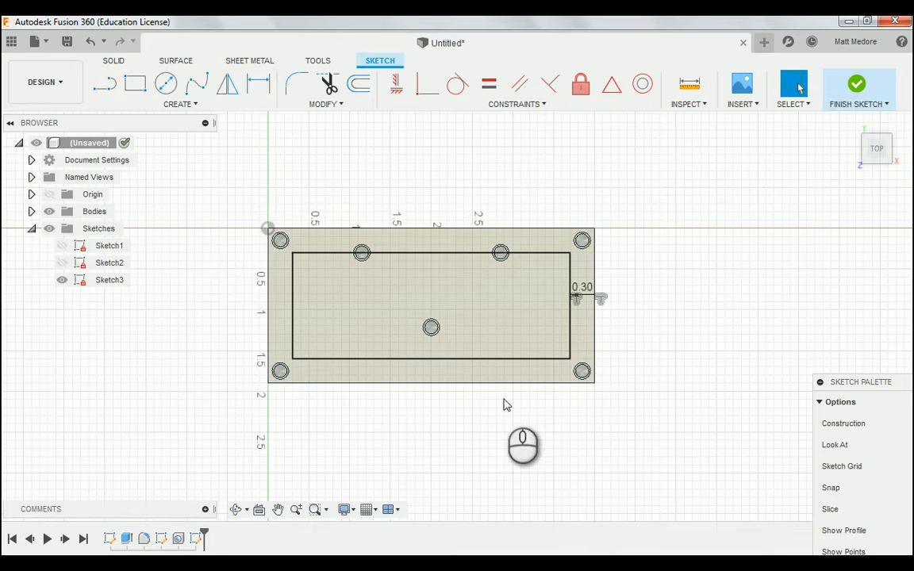
Sketch a circle with a diameter of .313*2 in centred on the right inner upper hole
scroll(489, 292, up, 1)
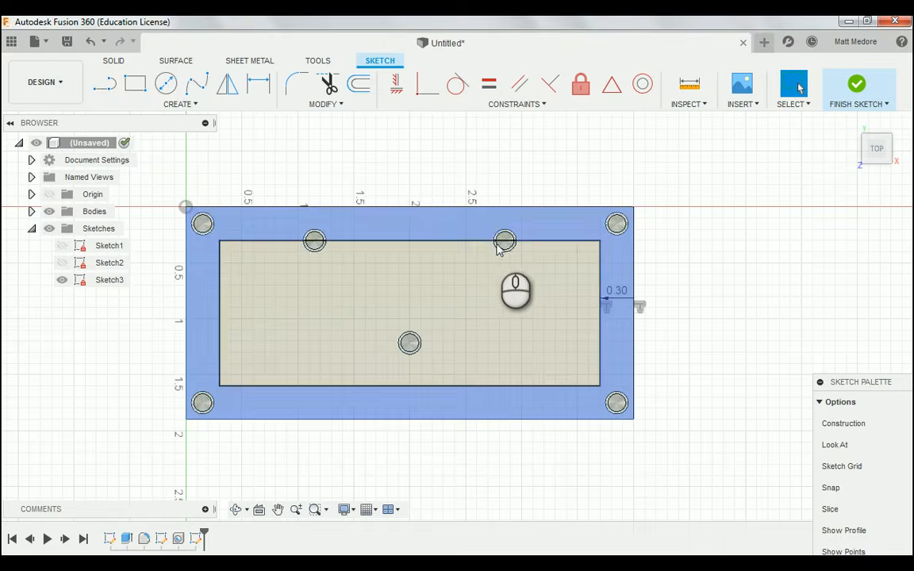
click(511, 282)
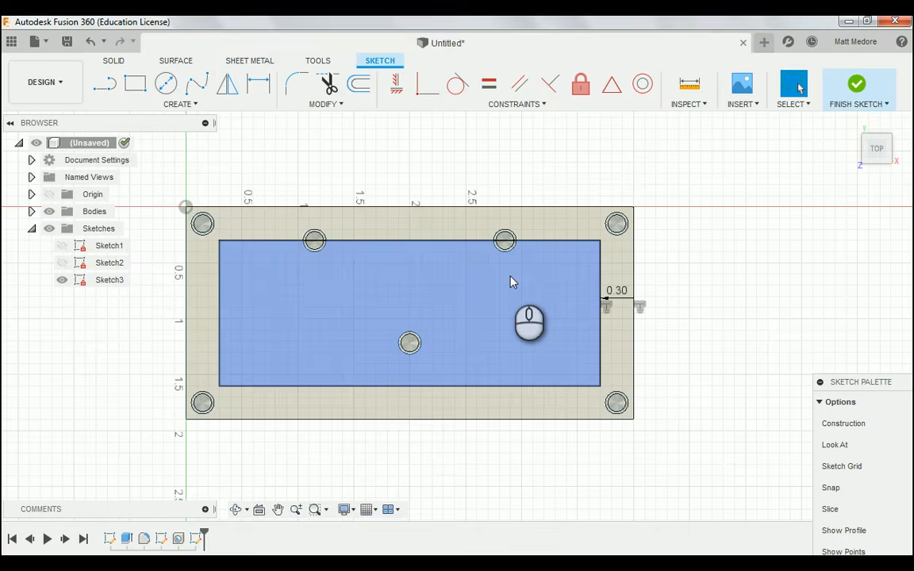
key(c)
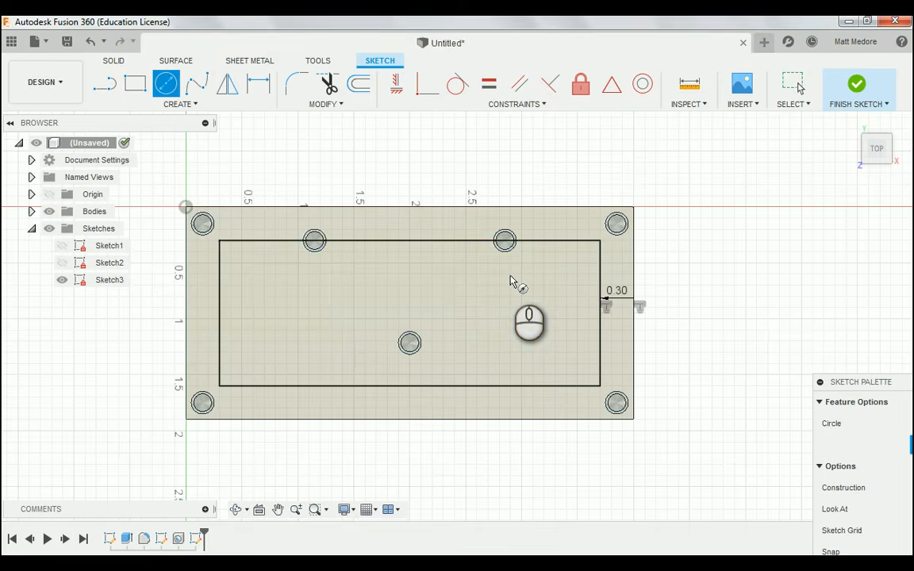
scroll(524, 262, up, 5)
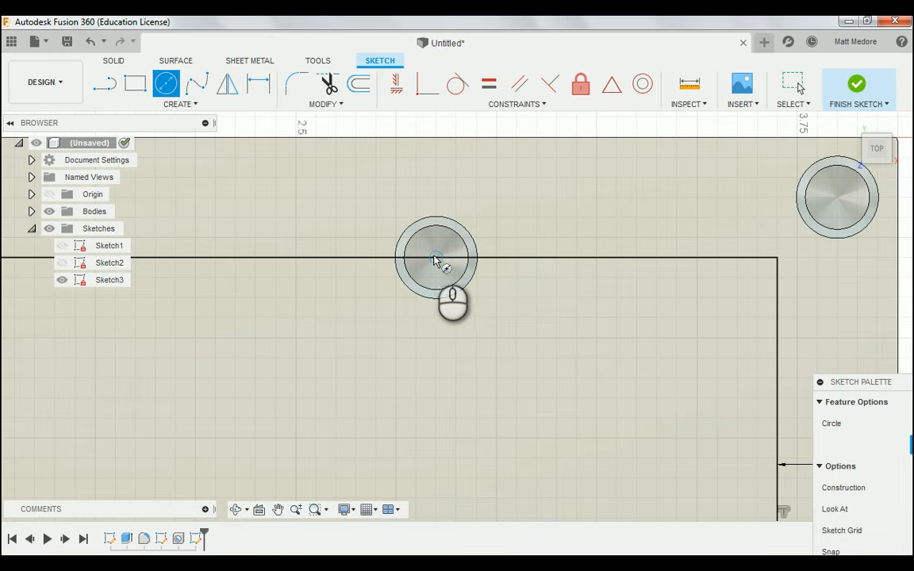
click(435, 257)
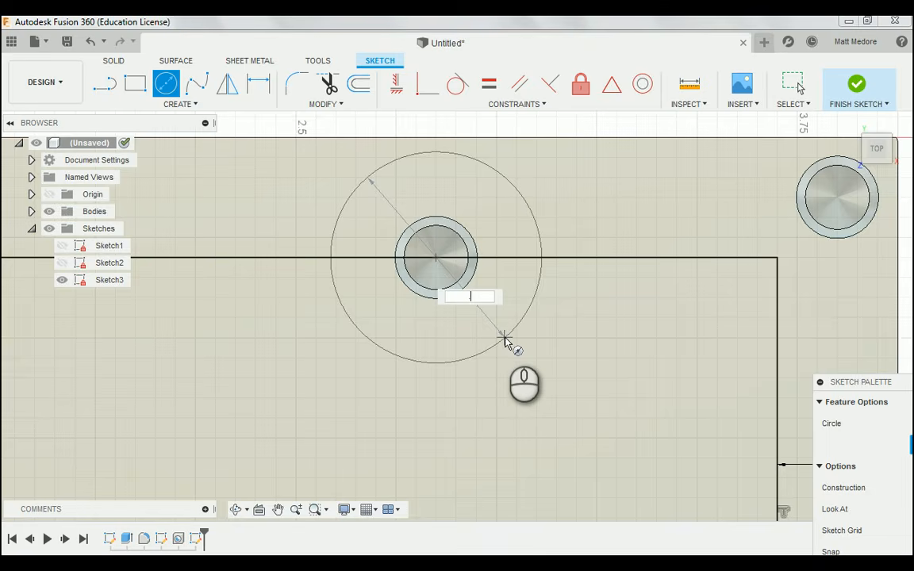
key(Tab)
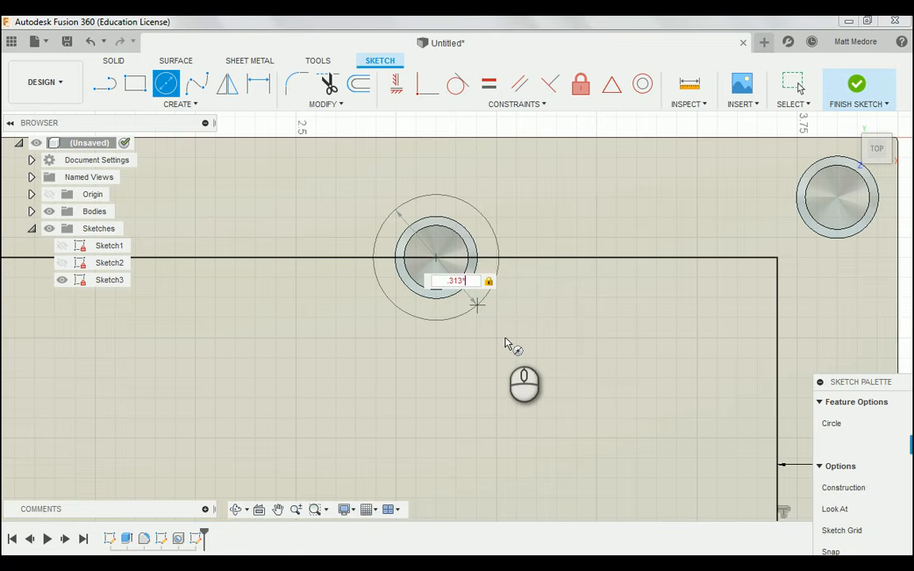
key(Tab)
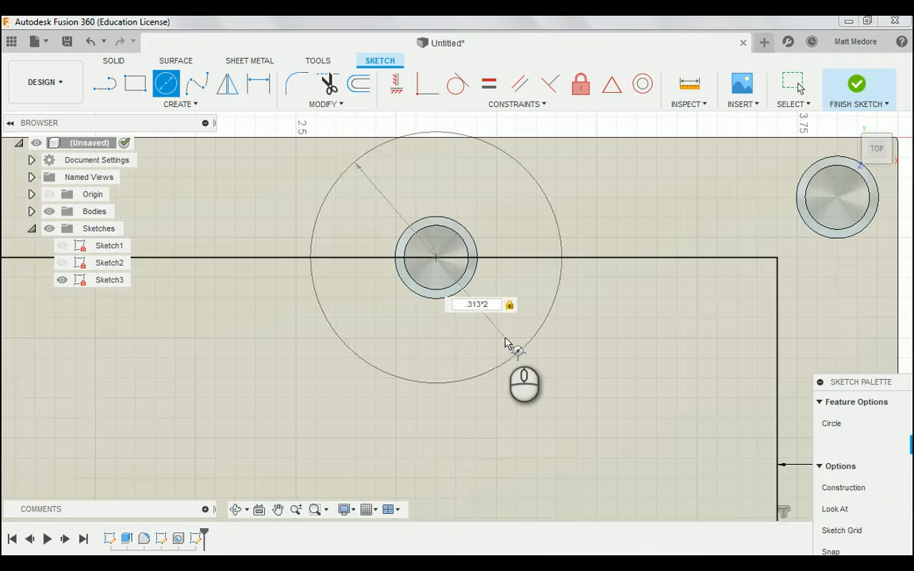
key(Return)
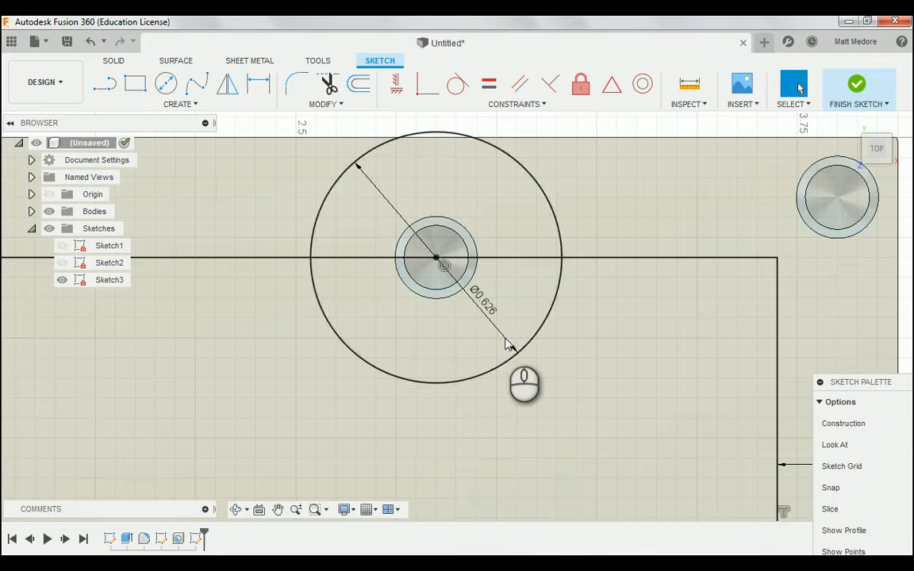
Sketch a matching circle with a diameter of .313*2 in centred on the left inner upper hole
scroll(651, 393, down, 5)
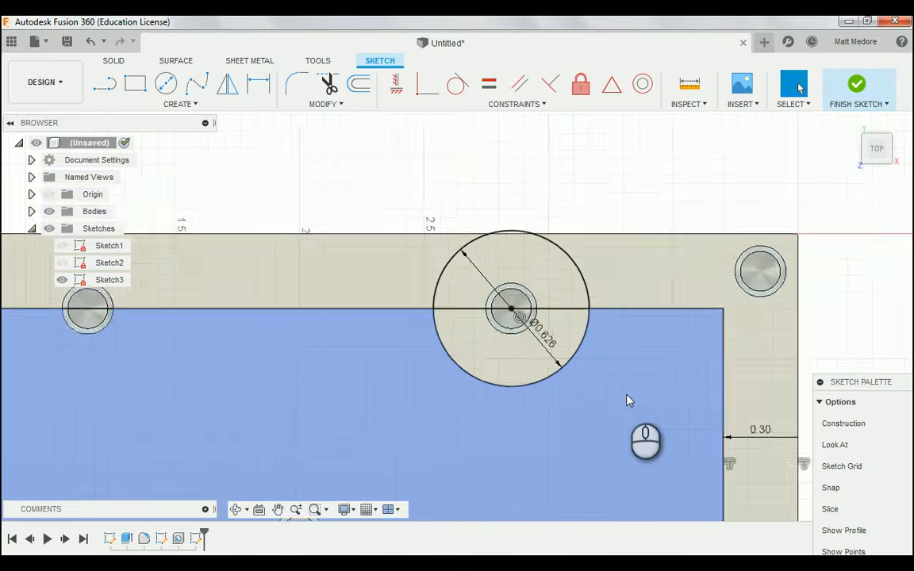
scroll(625, 336, down, 3)
scroll(202, 356, up, 2)
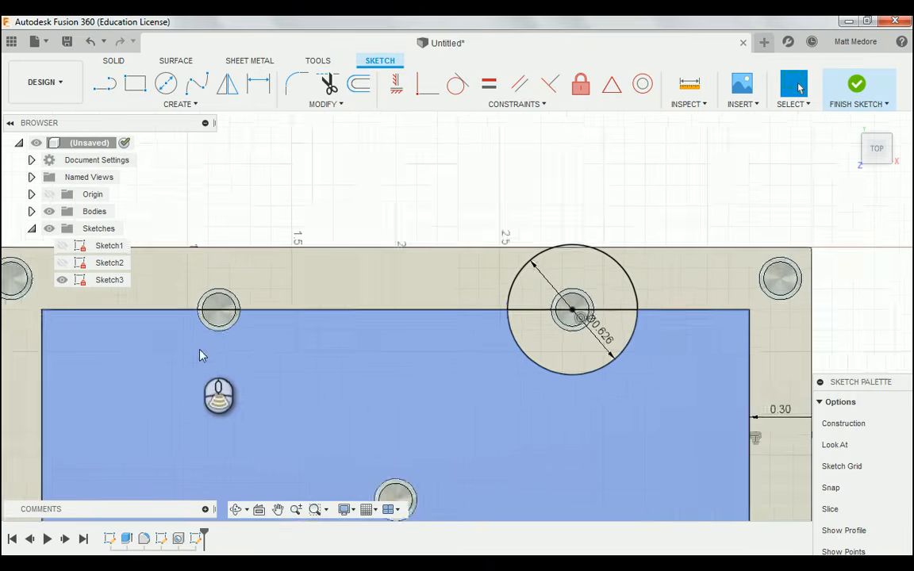
scroll(202, 355, up, 2)
key(c)
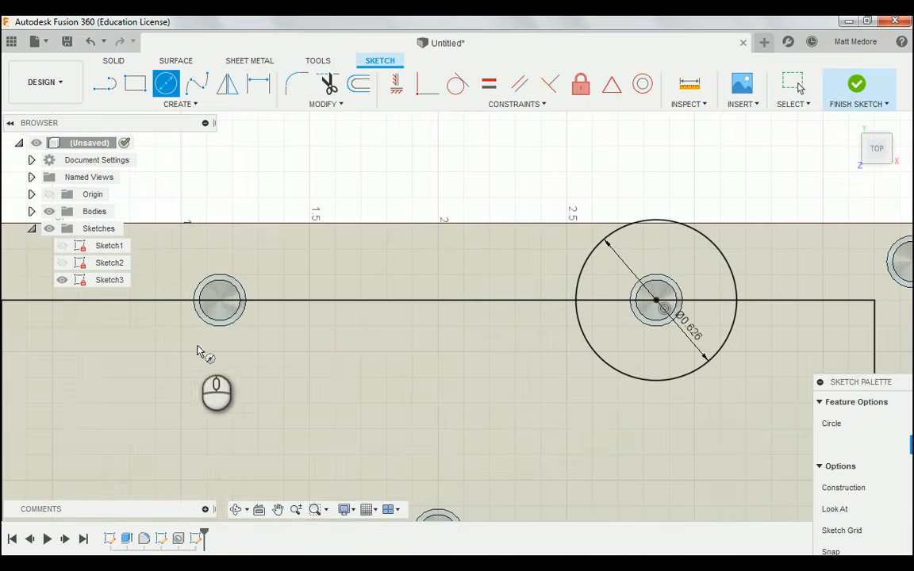
click(218, 300)
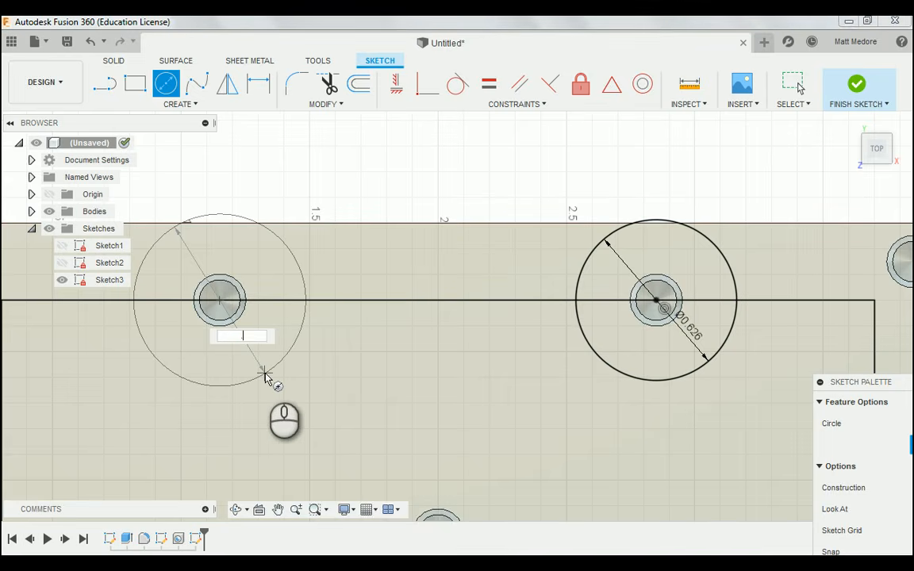
key(Tab)
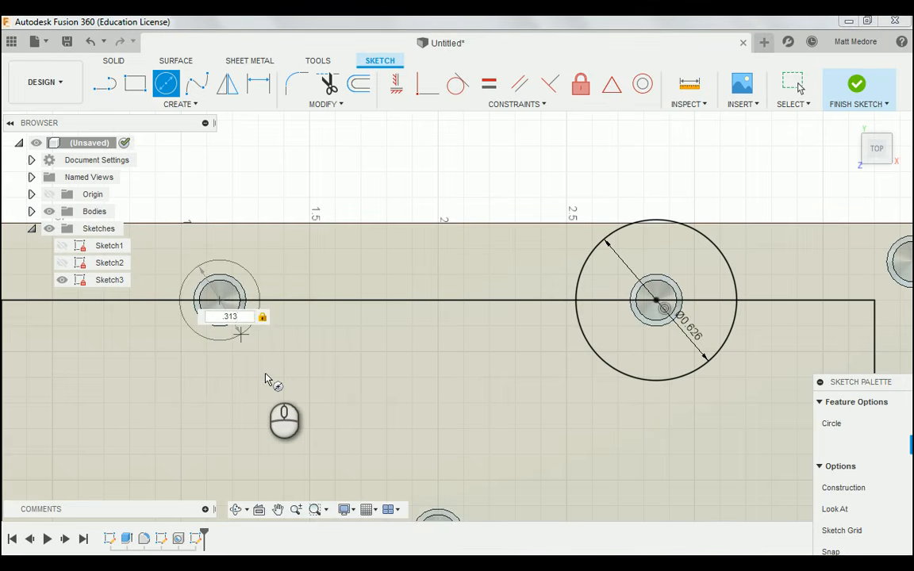
key(Return)
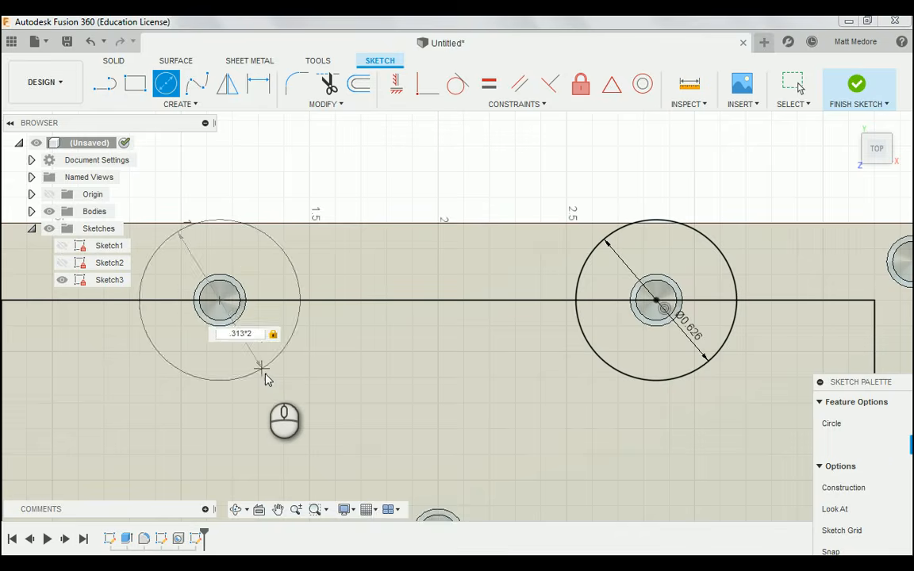
key(Escape)
scroll(299, 370, down, 3)
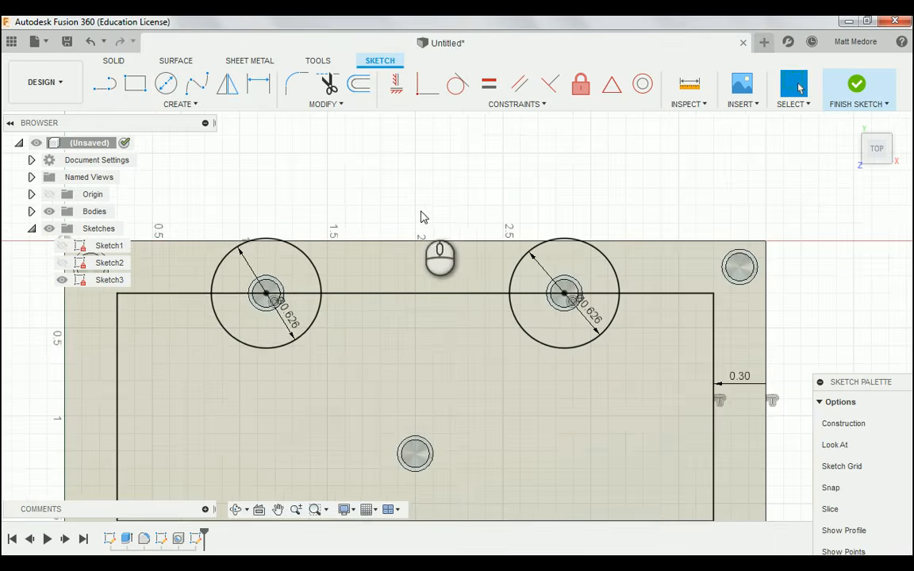
scroll(431, 217, down, 2)
scroll(417, 197, down, 2)
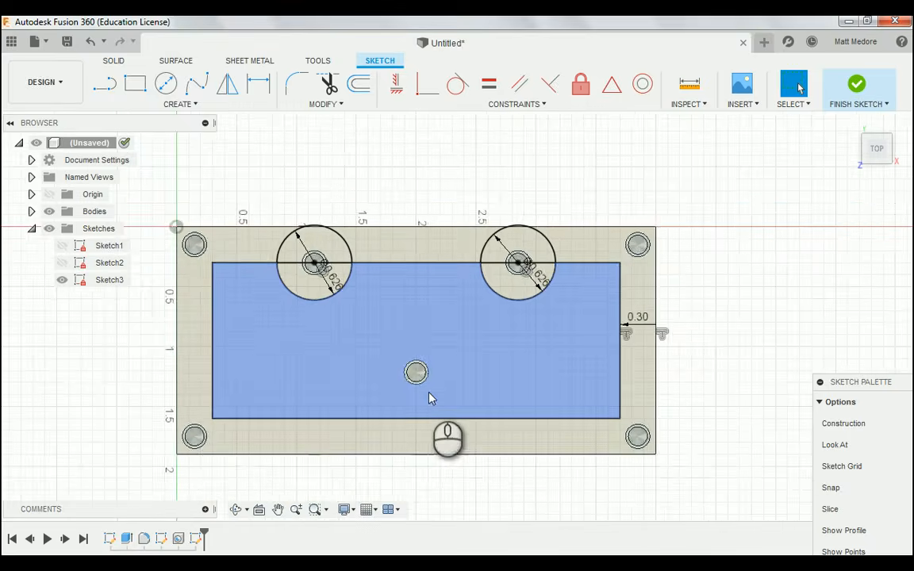
Sketch a circle with a diameter of .188*2 in centred on the lower middle hole
scroll(420, 411, up, 2)
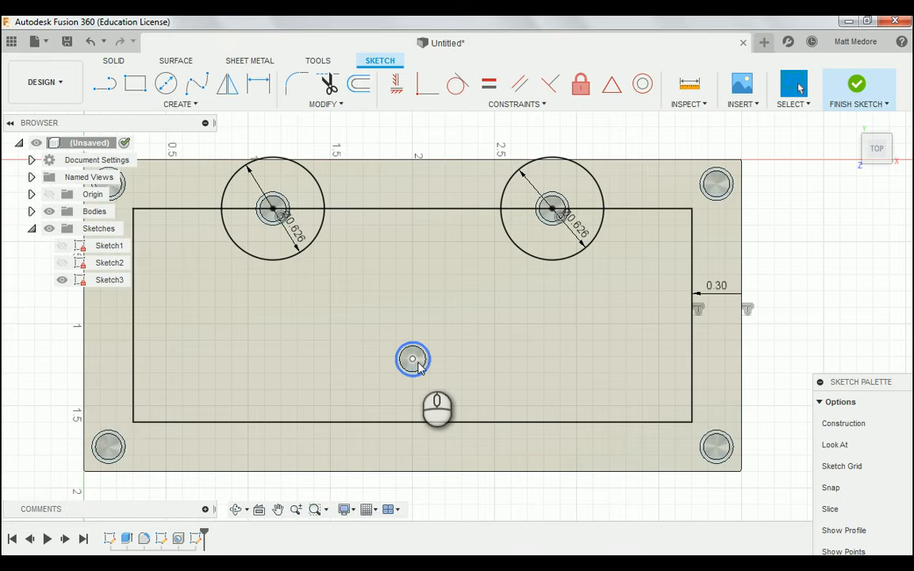
key(c)
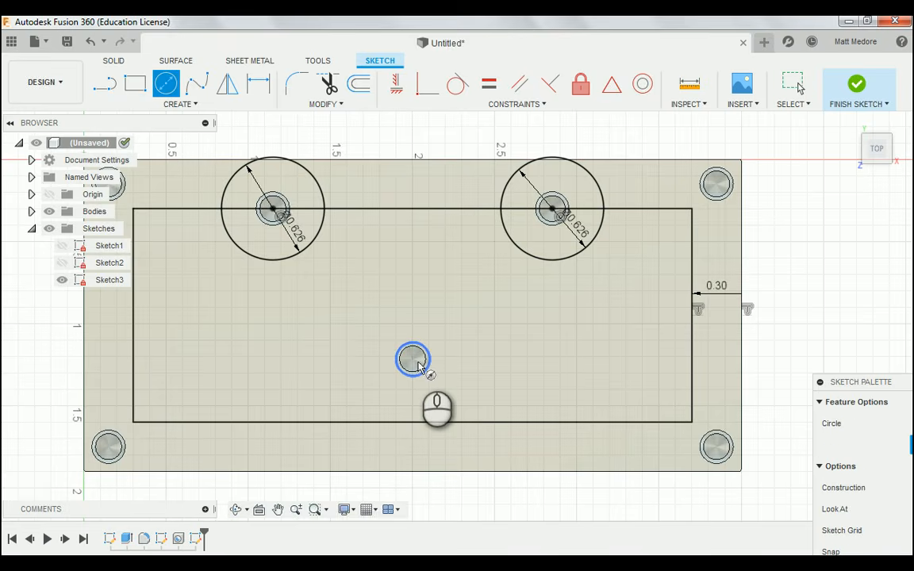
scroll(418, 365, up, 3)
click(416, 361)
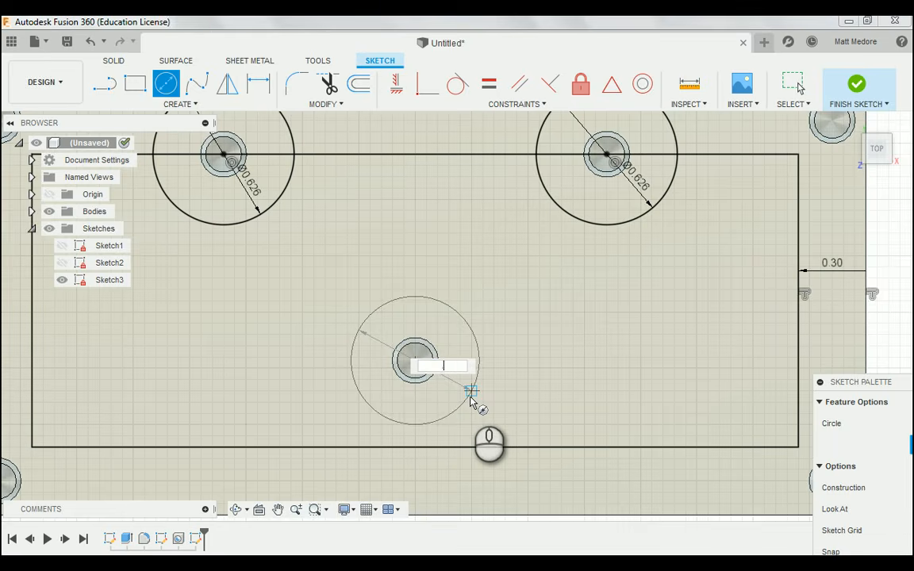
text(.188)
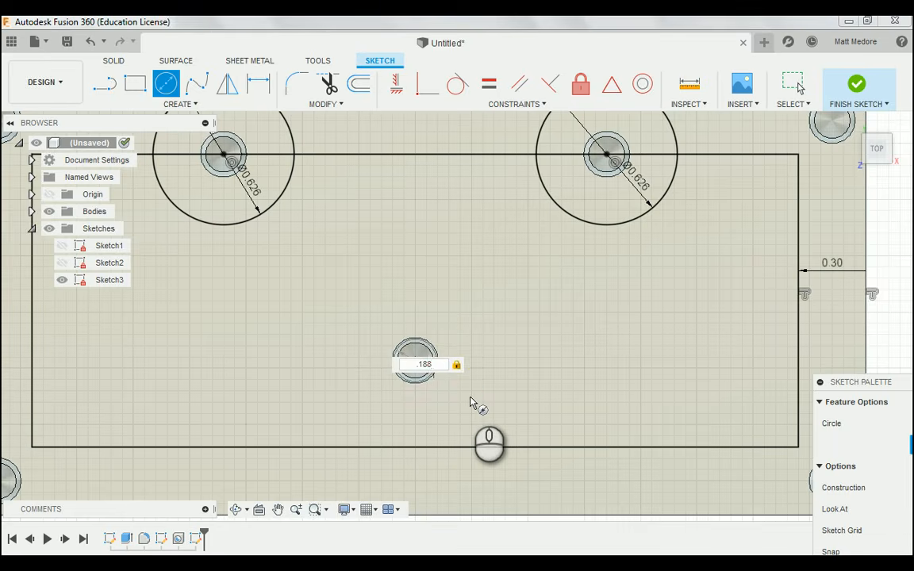
text(*2)
key(Return)
key(Escape)
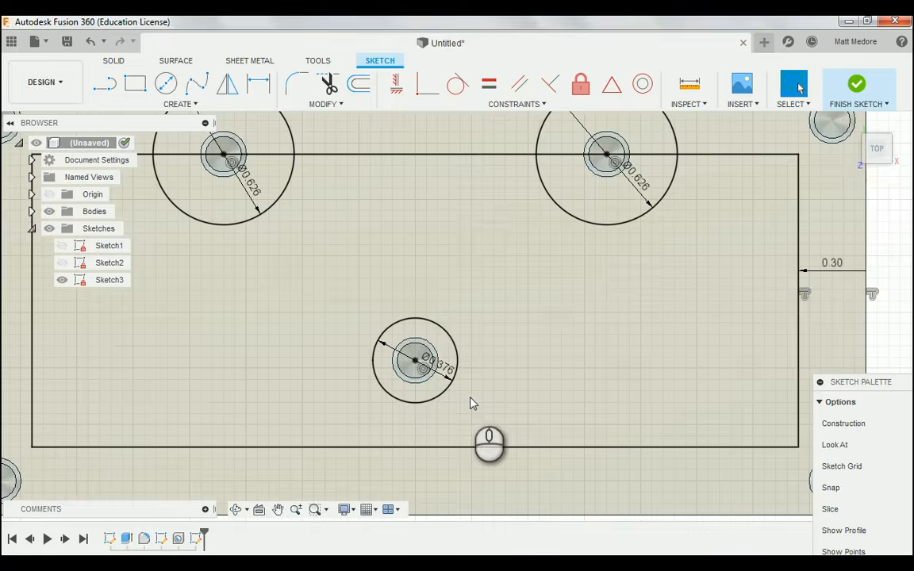
scroll(416, 257, down, 3)
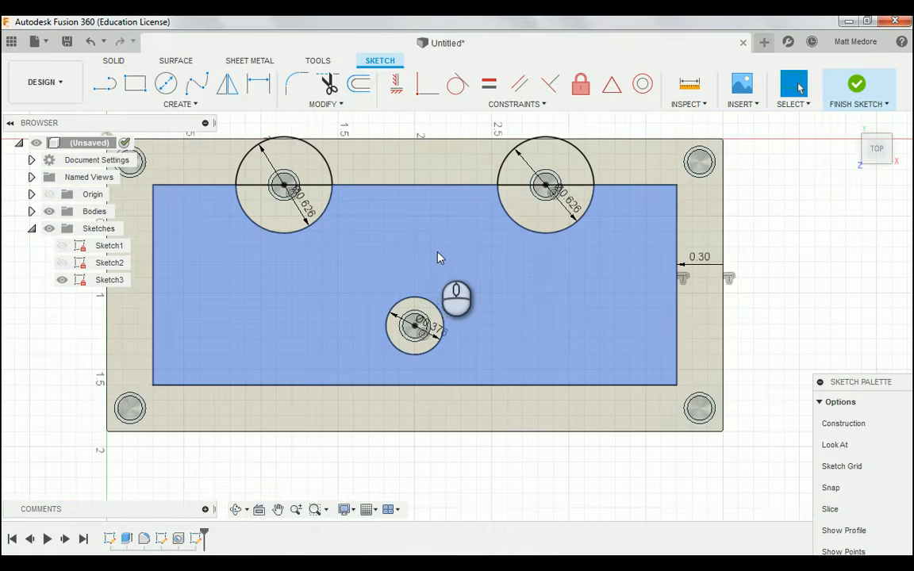
Sketch a circle with a diameter of .195*2 in below the lower middle hole, overlapping the inset rectangle's lower edge
scroll(412, 389, up, 2)
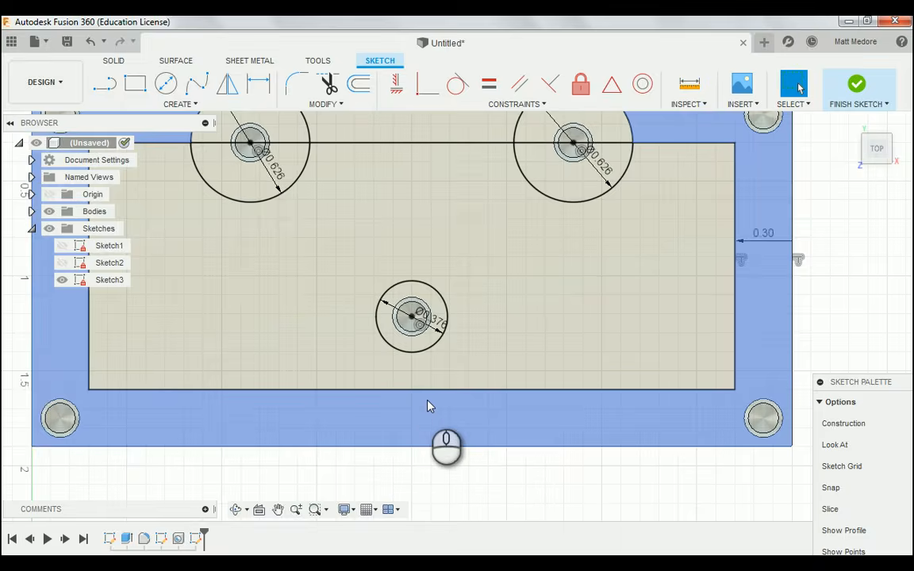
key(c)
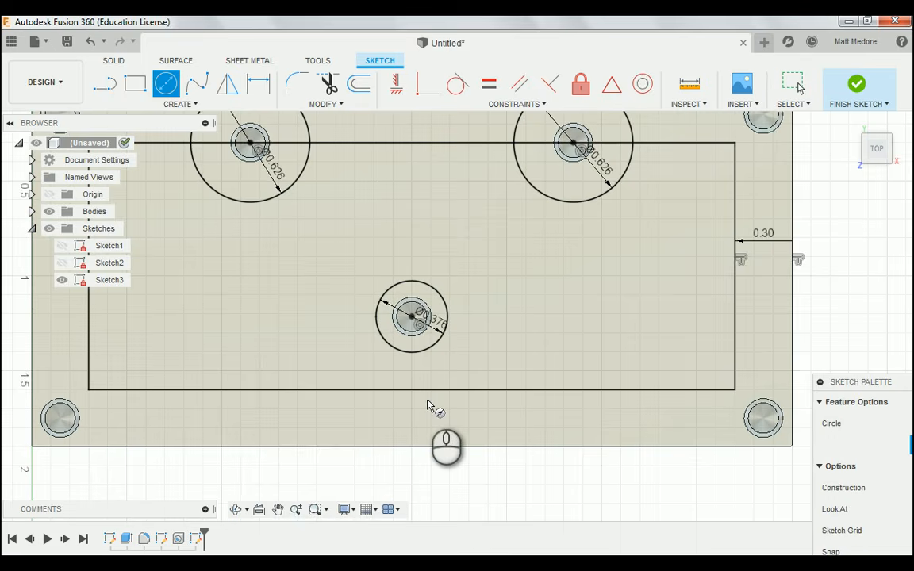
click(409, 415)
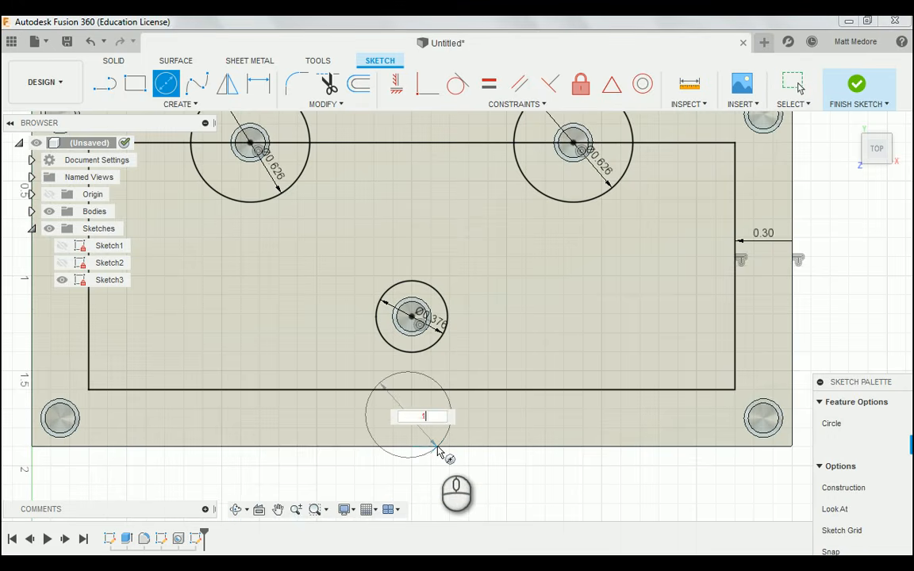
text(.195)
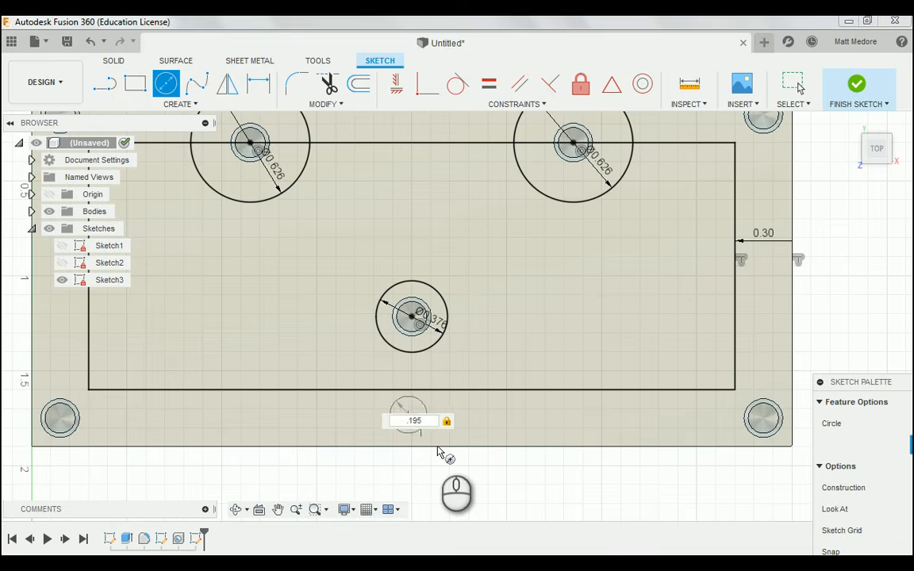
text(*2)
key(Return)
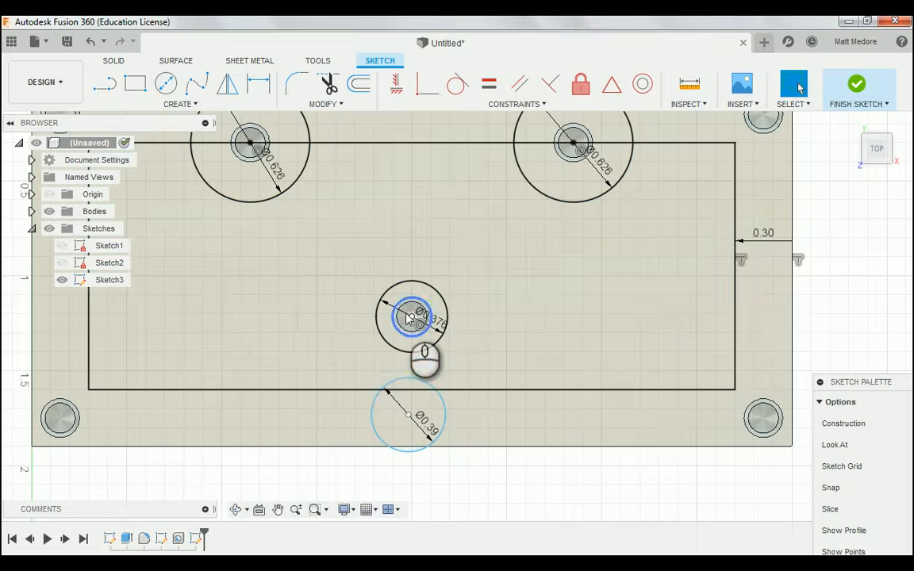
Align the new lower circle's centre vertically with the lower middle hole's centre using a Horizontal/Vertical constraint
click(420, 409)
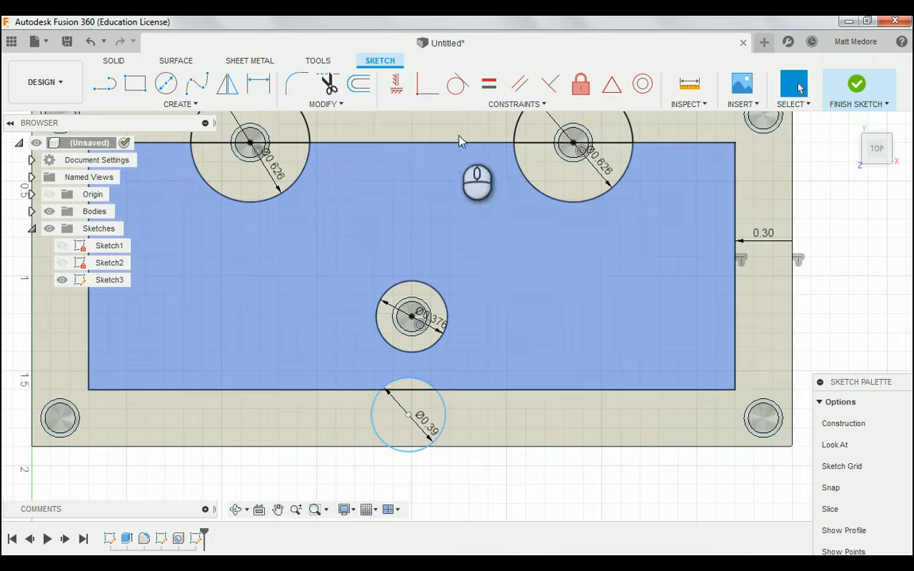
click(397, 86)
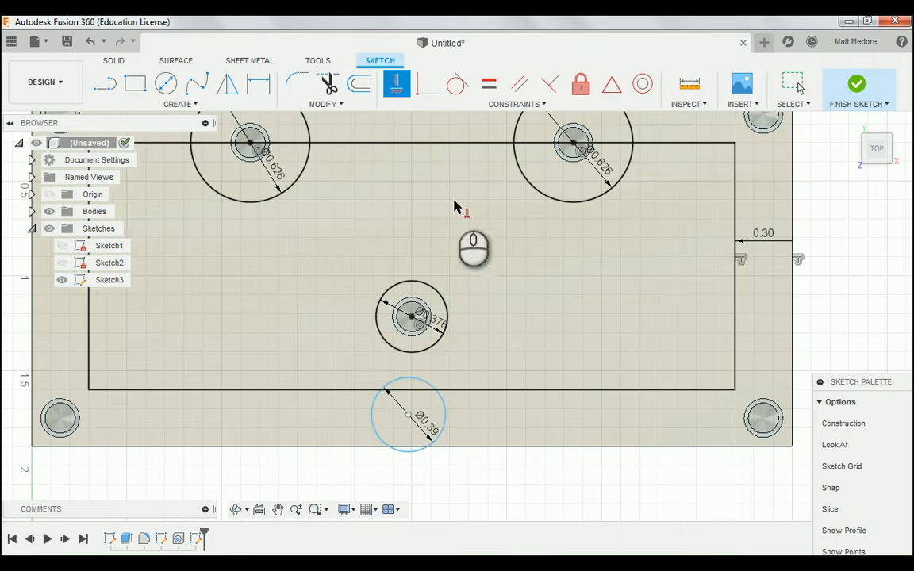
click(411, 318)
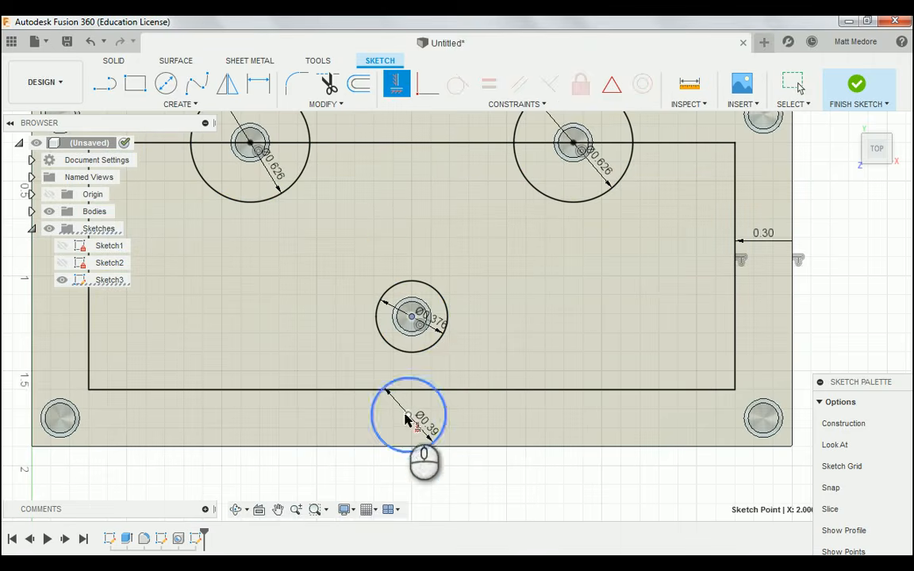
click(407, 419)
right_click(449, 479)
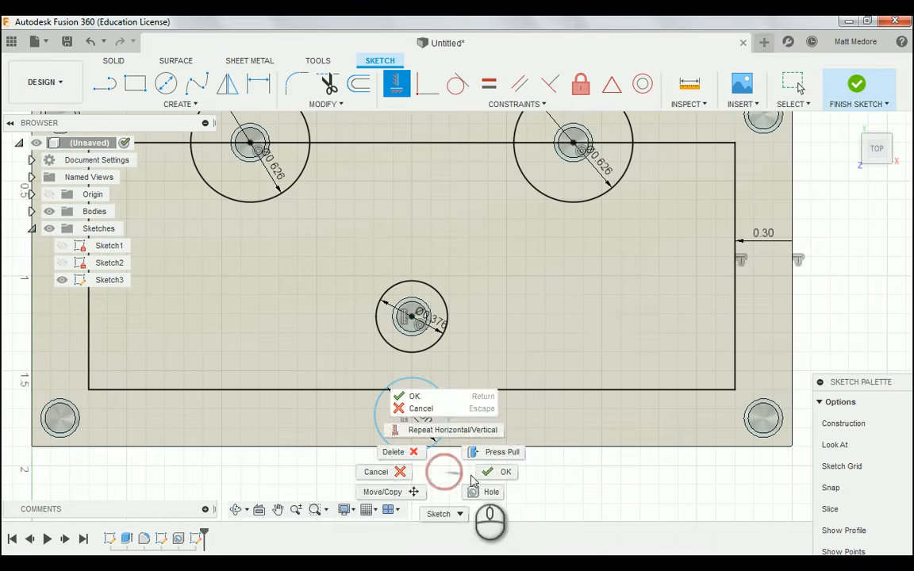
click(485, 476)
scroll(521, 488, down, 3)
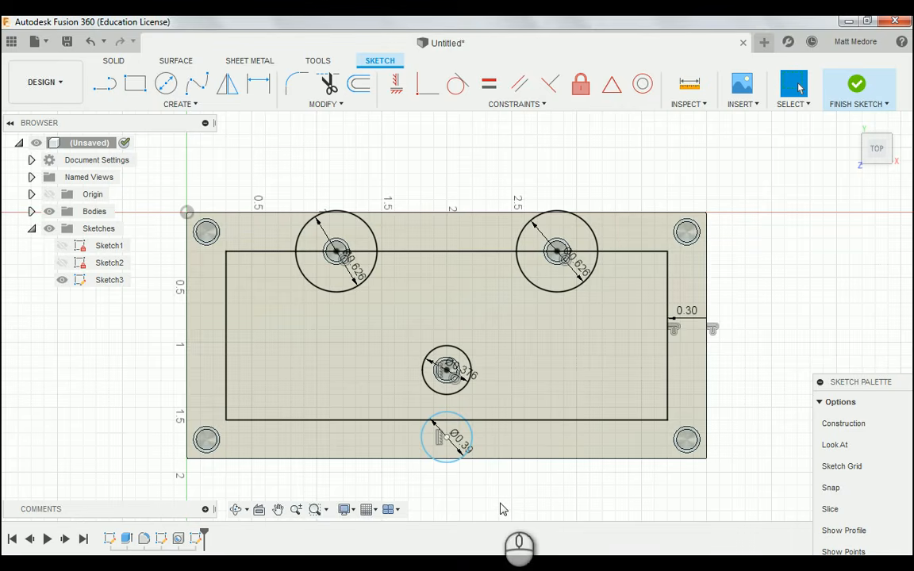
Dimension the vertical distance from the sketch origin to the lowest circle's centre as 1.65 in
click(449, 442)
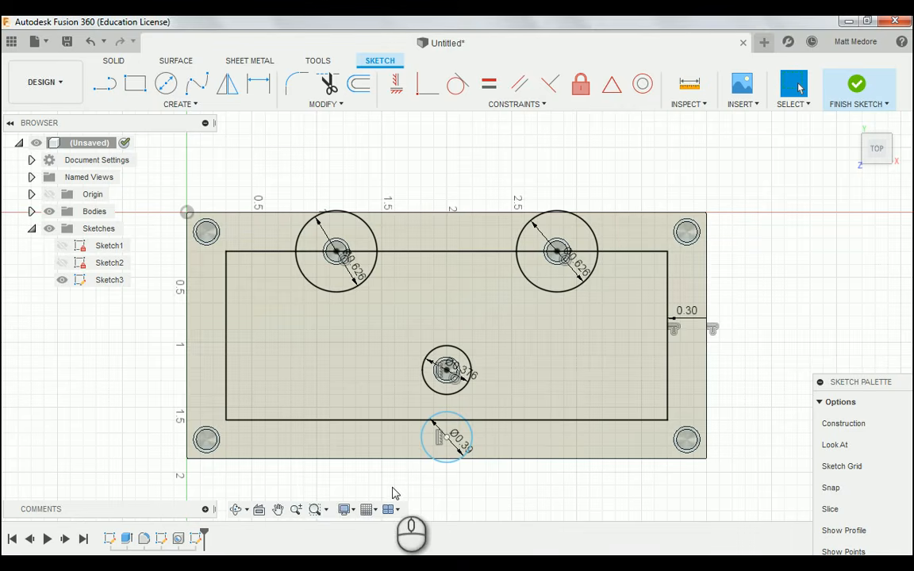
key(d)
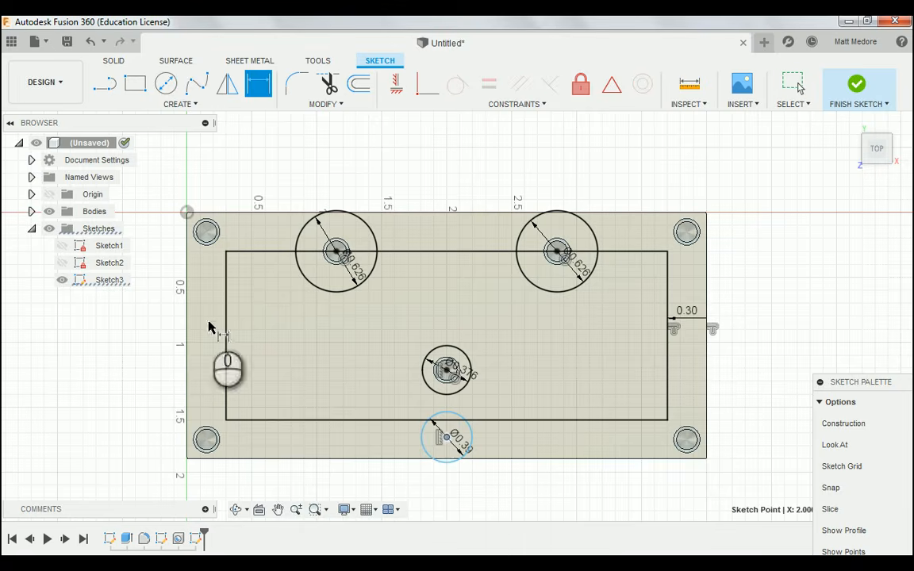
scroll(171, 192, up, 5)
scroll(167, 194, up, 5)
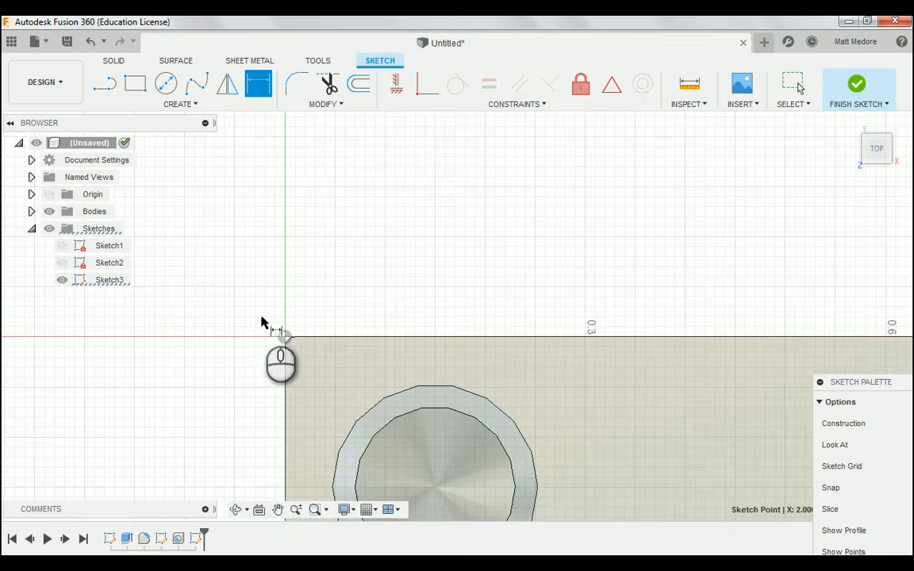
scroll(232, 291, down, 10)
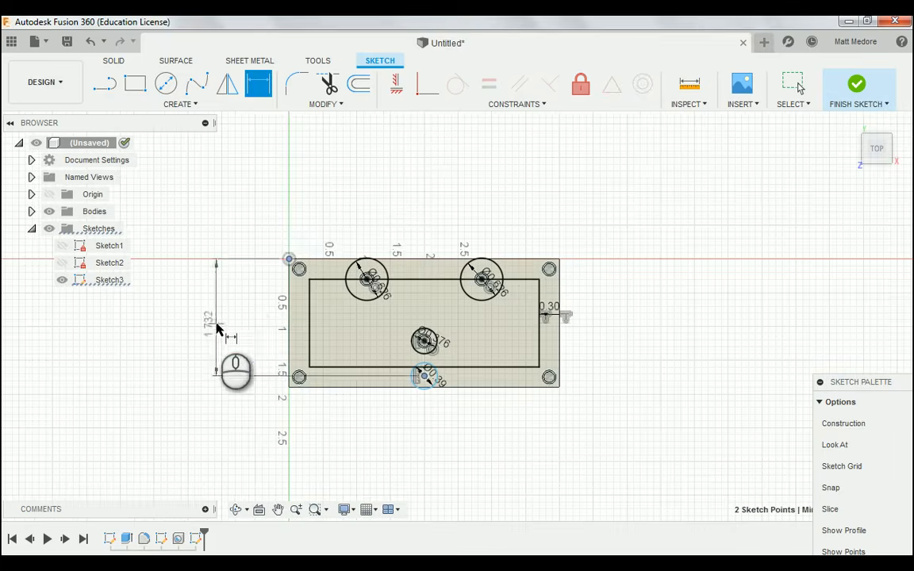
click(219, 330)
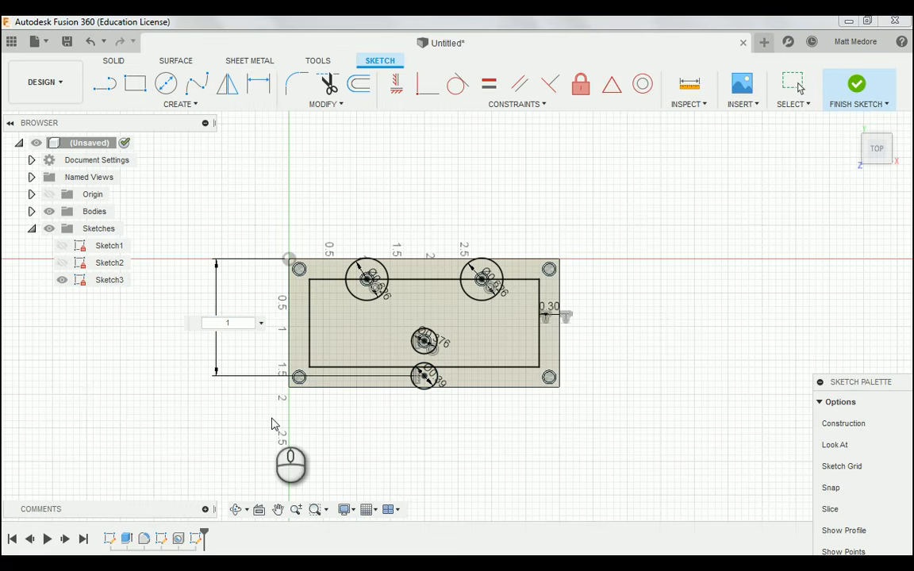
key(Return)
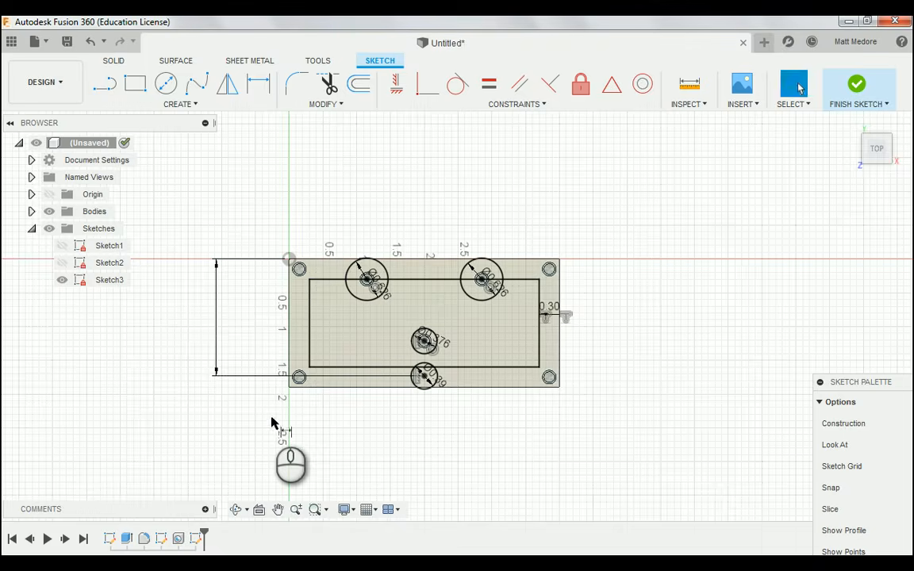
scroll(440, 409, up, 2)
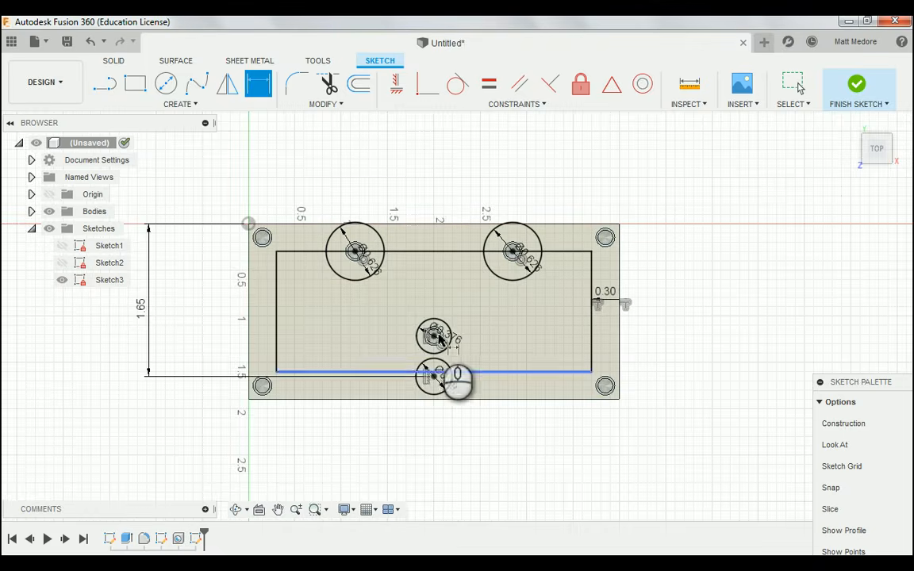
scroll(457, 416, up, 1)
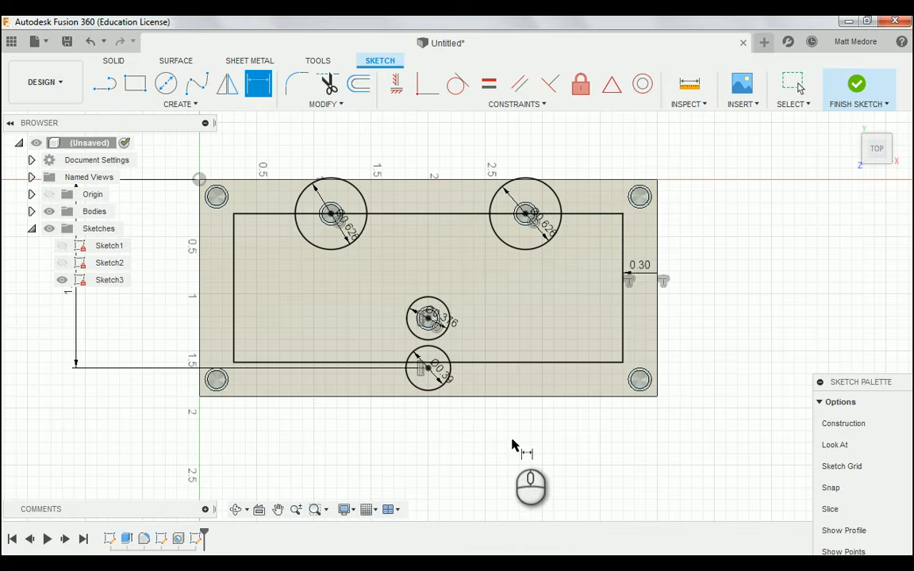
scroll(513, 445, up, 1)
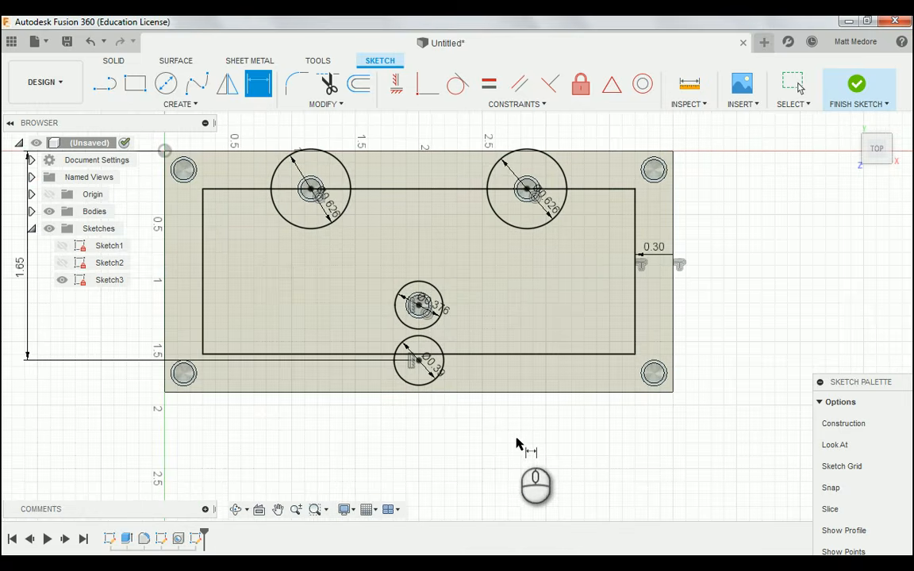
scroll(512, 446, up, 2)
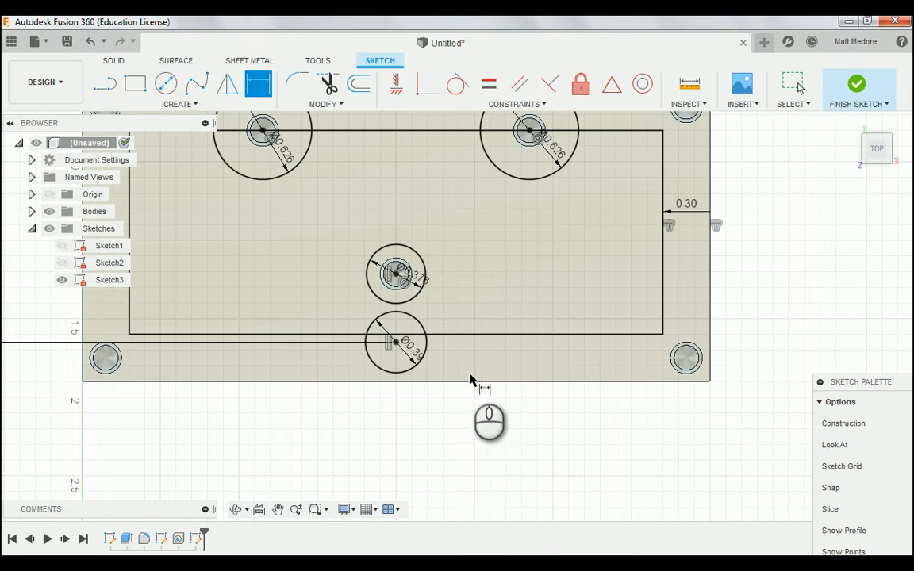
right_click(454, 446)
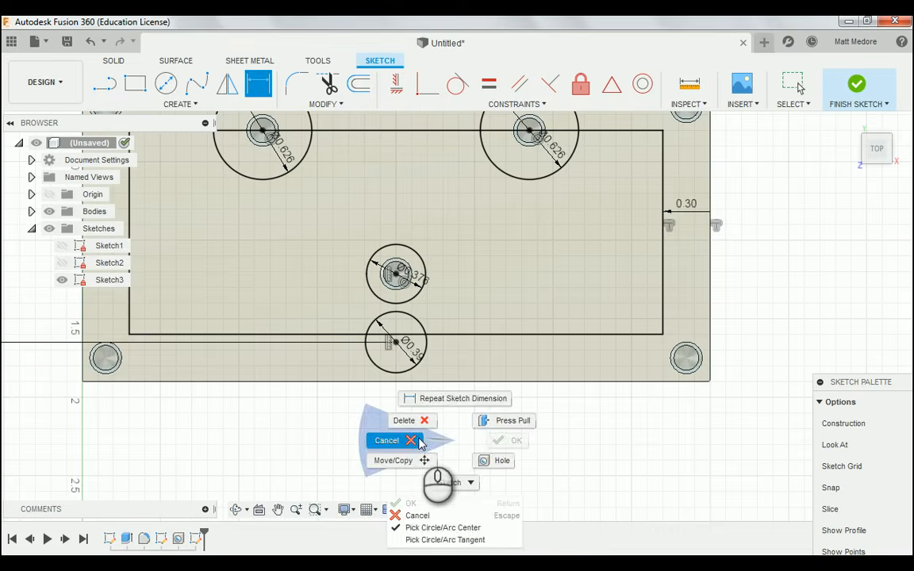
click(383, 439)
Sketch a diagonal line sloping down to the right, between the right upper circle and the lower middle circles
scroll(395, 440, down, 2)
scroll(350, 419, up, 2)
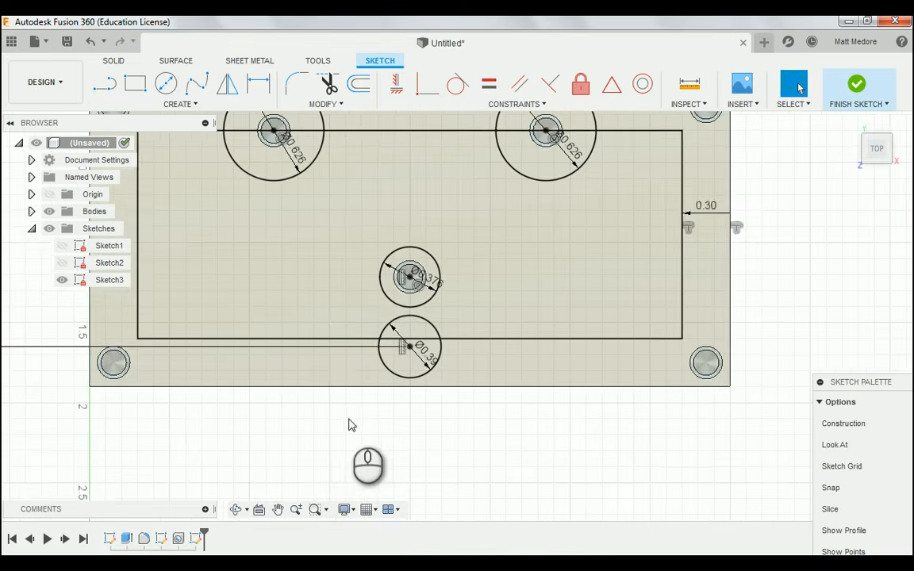
scroll(349, 421, down, 1)
scroll(407, 457, up, 1)
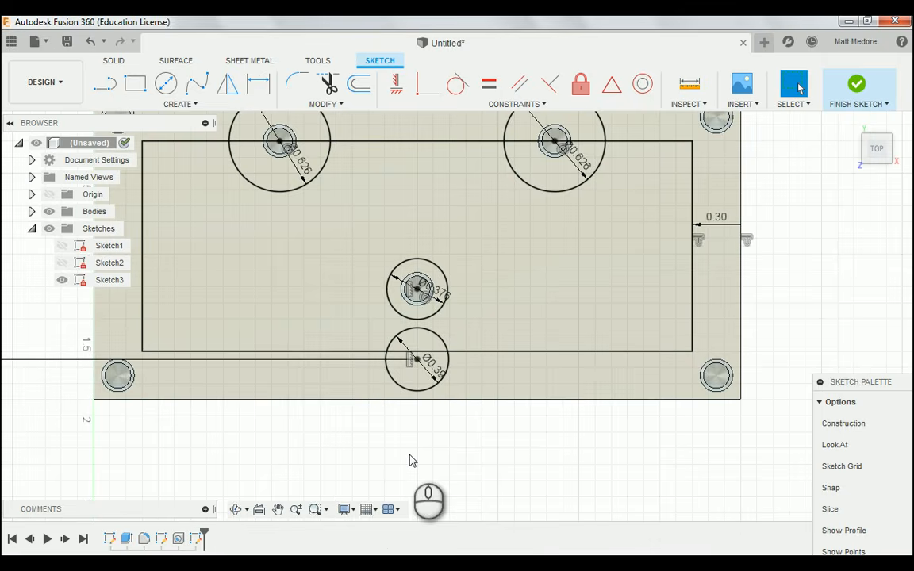
key(l)
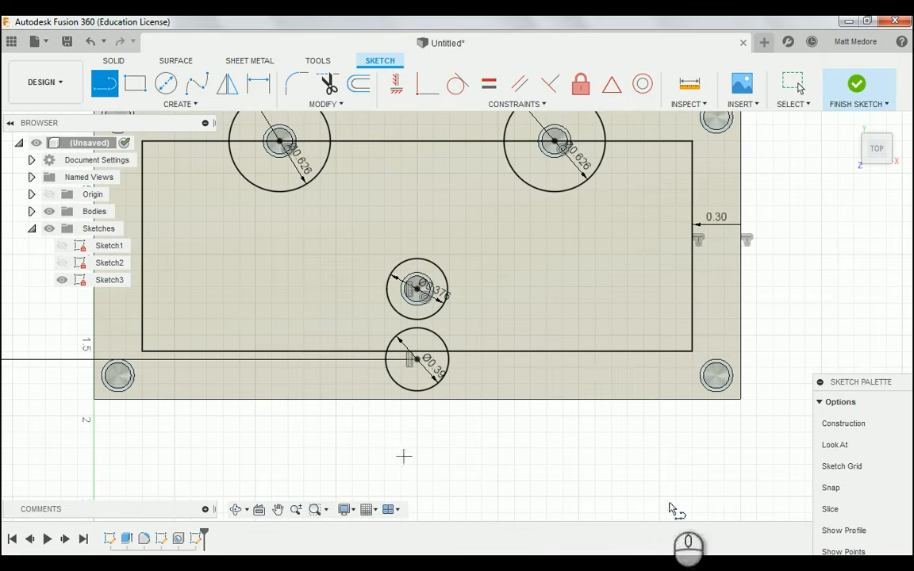
click(458, 203)
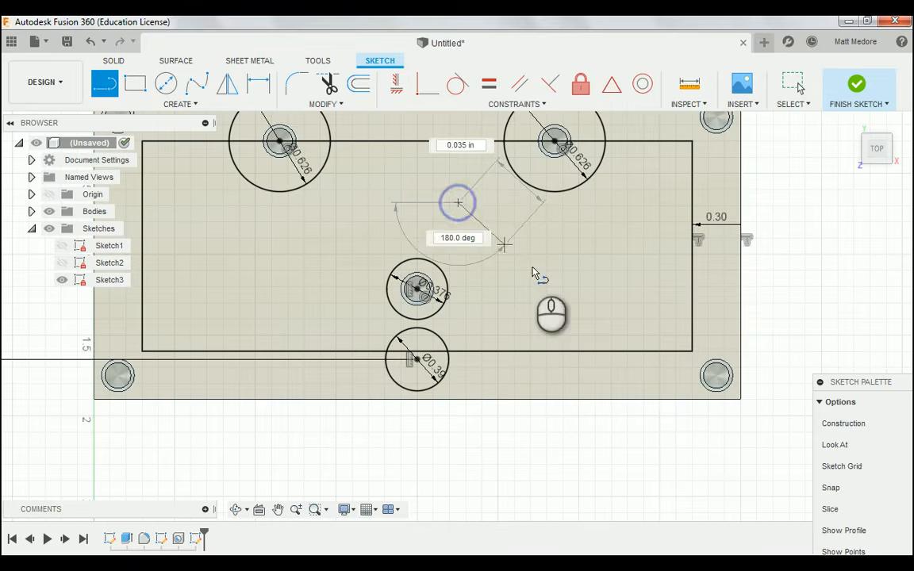
click(579, 303)
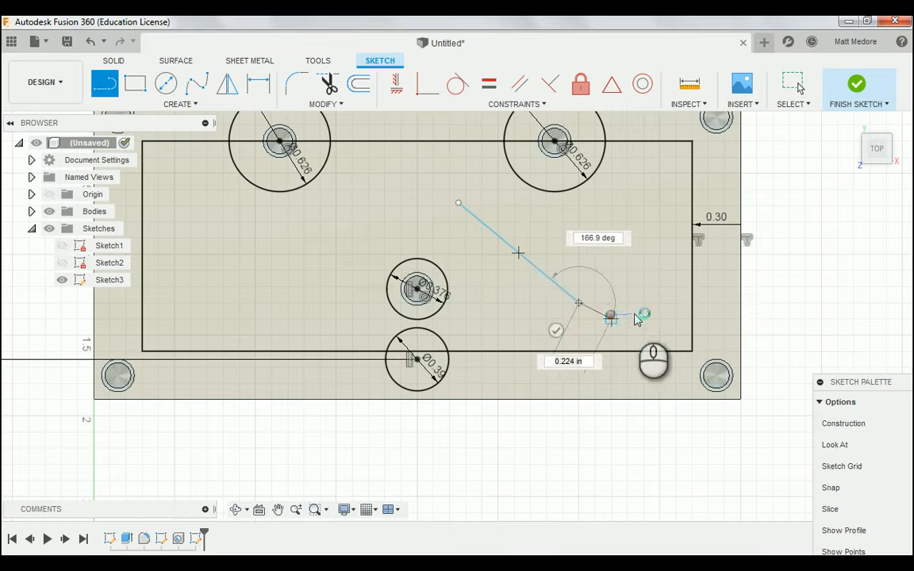
right_click(611, 316)
click(654, 314)
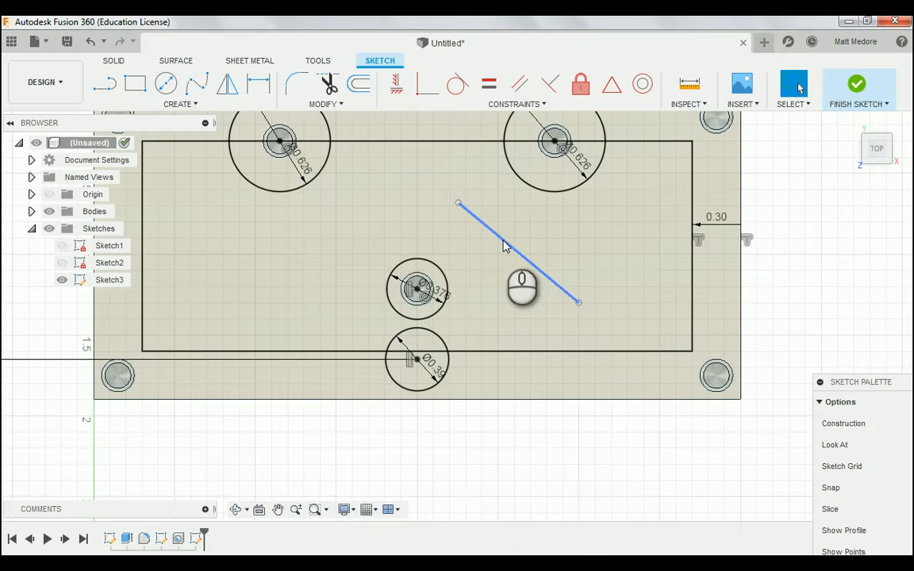
Make the diagonal line tangent to the circle around the lower middle hole and shift its lower endpoint slightly upward
click(433, 284)
click(507, 425)
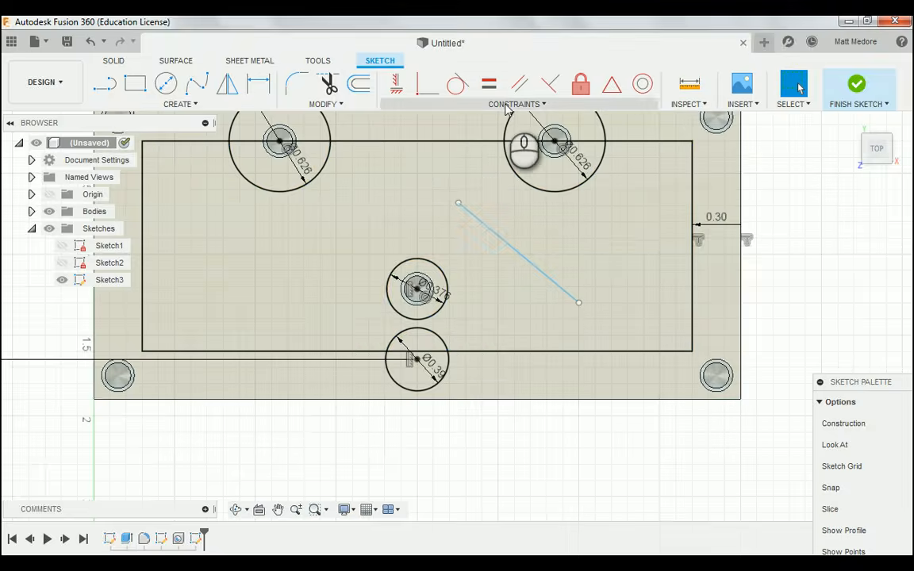
click(506, 106)
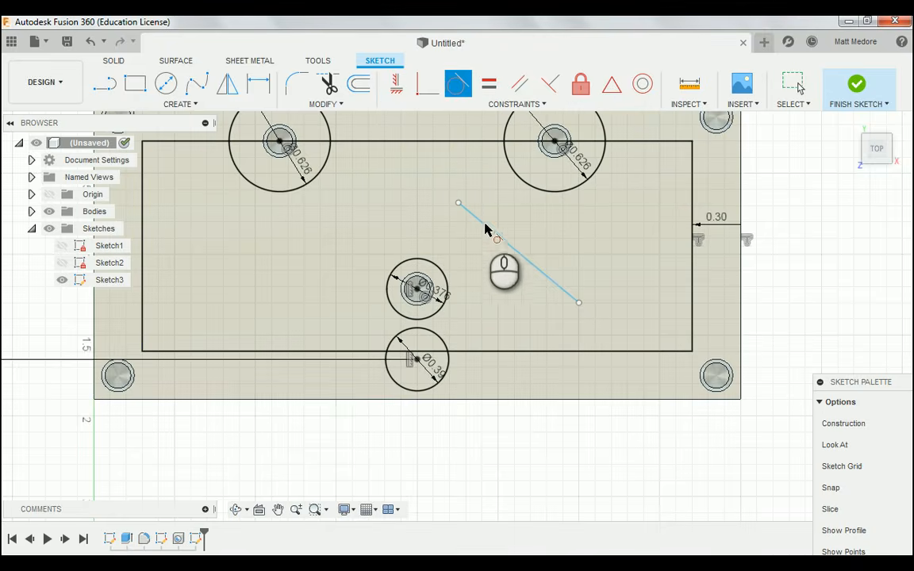
click(513, 251)
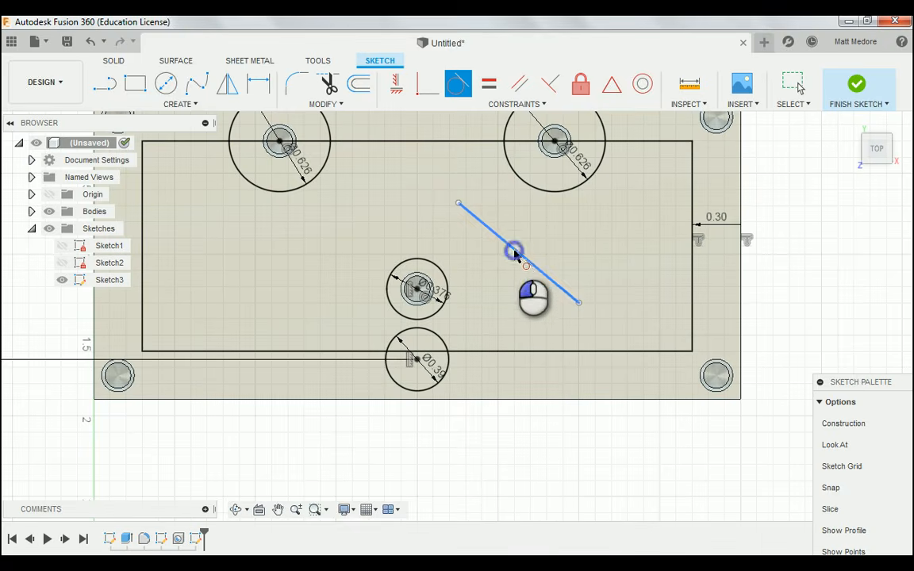
click(445, 275)
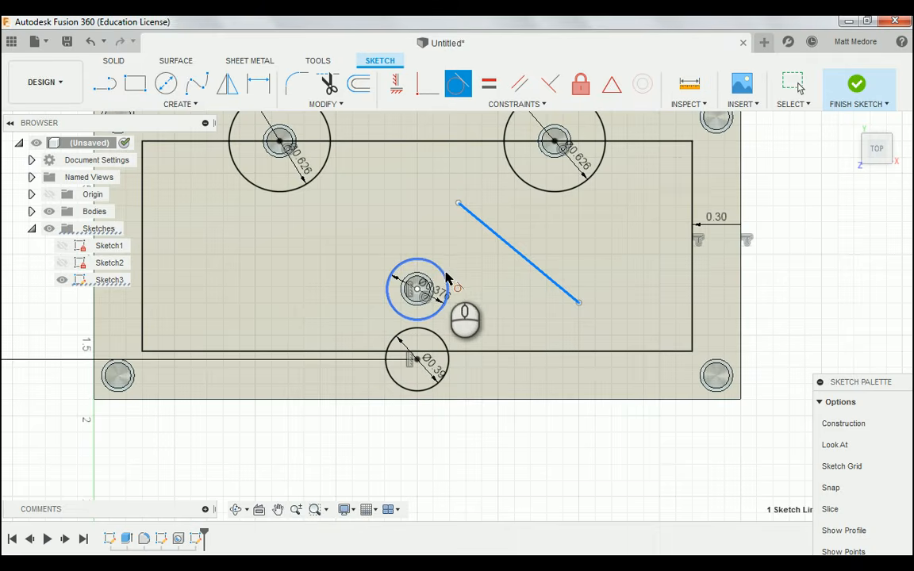
right_click(488, 441)
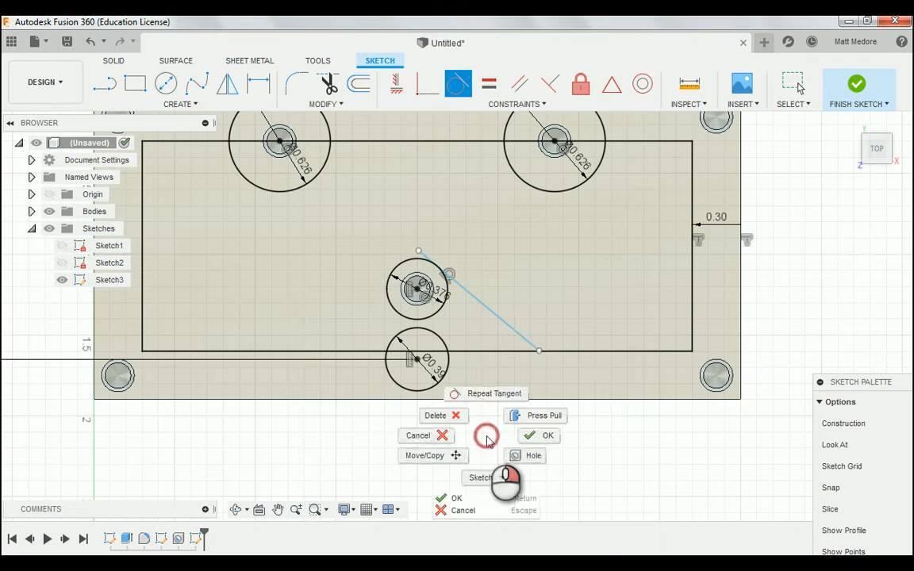
click(515, 435)
right_click(495, 439)
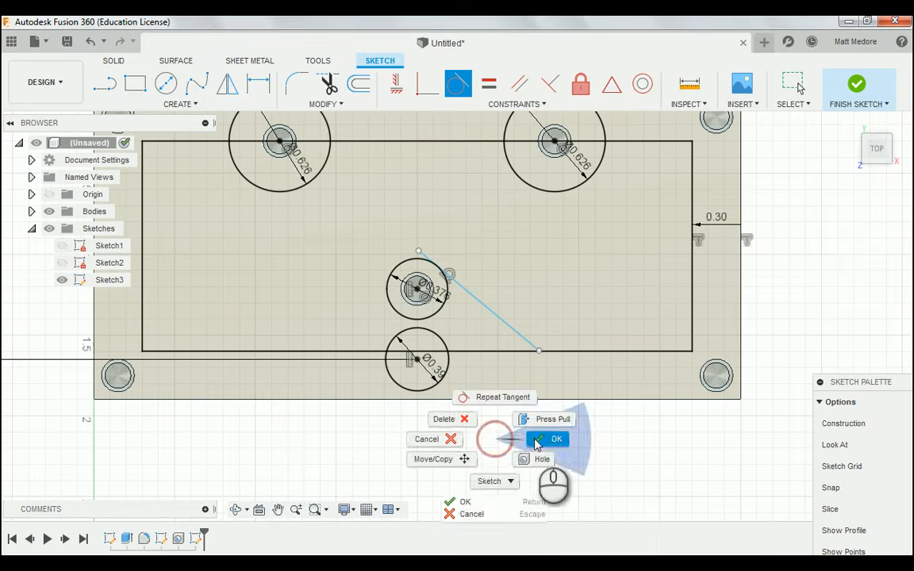
click(539, 440)
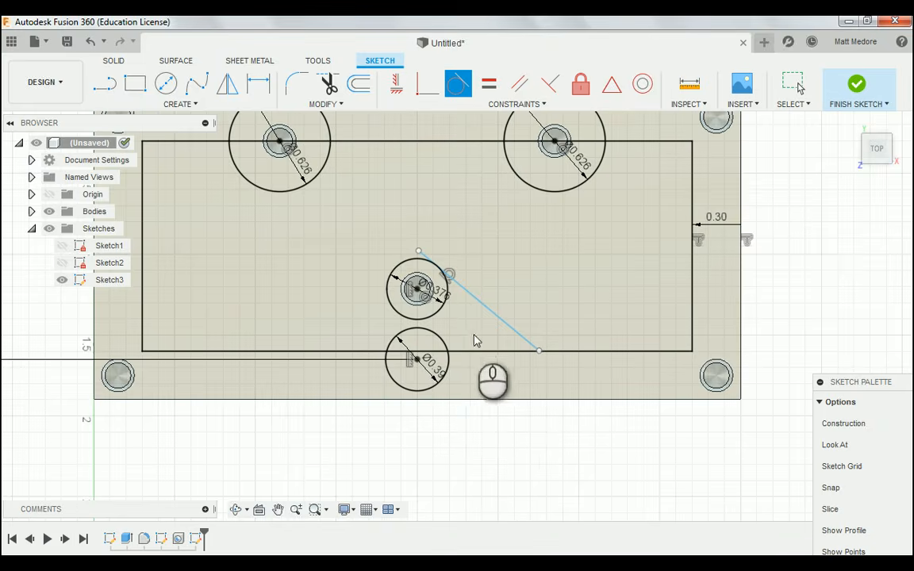
key(Escape)
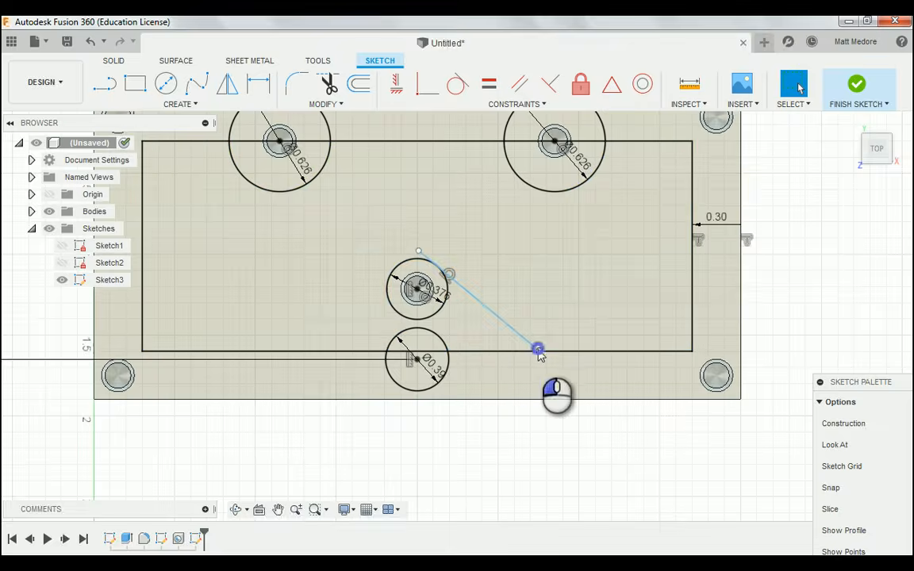
mouse_move(537, 351)
mouse_down()
mouse_move(509, 258)
mouse_move(515, 282)
mouse_move(503, 338)
mouse_move(435, 343)
mouse_move(472, 342)
mouse_move(498, 310)
mouse_move(494, 273)
mouse_move(503, 271)
mouse_move(544, 299)
mouse_move(536, 334)
mouse_up()
click(533, 444)
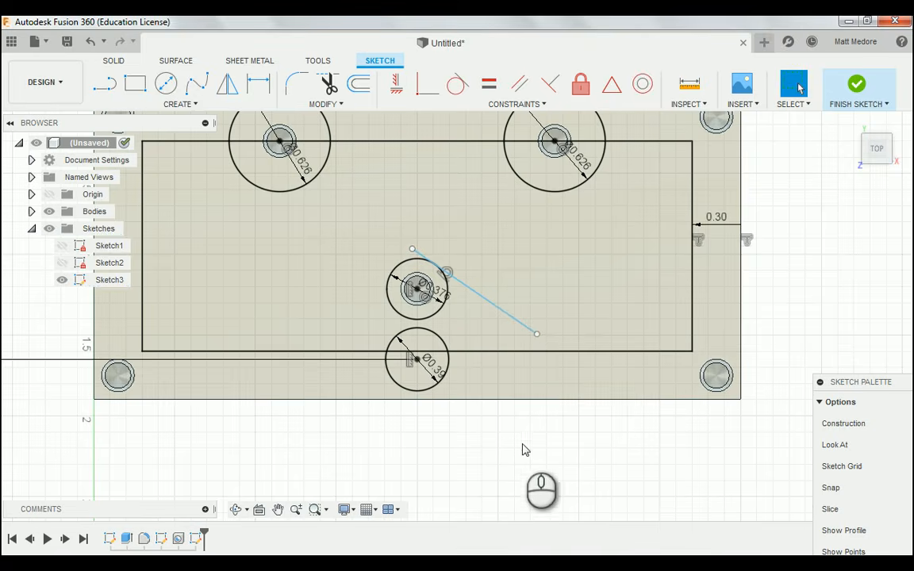
Constrain the diagonal line's upper endpoint to lie on the lower middle hole's surrounding circle with a Coincident constraint
scroll(414, 251, up, 2)
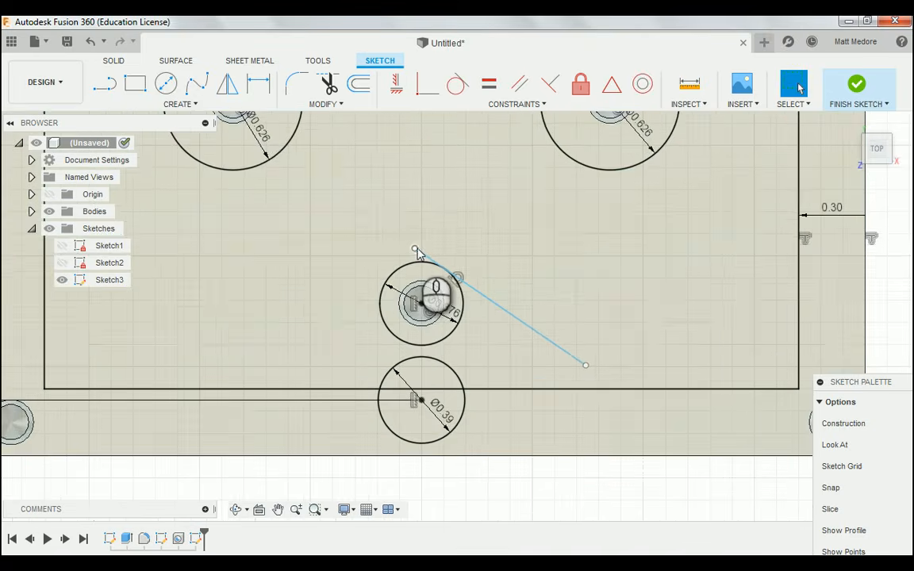
scroll(416, 252, up, 1)
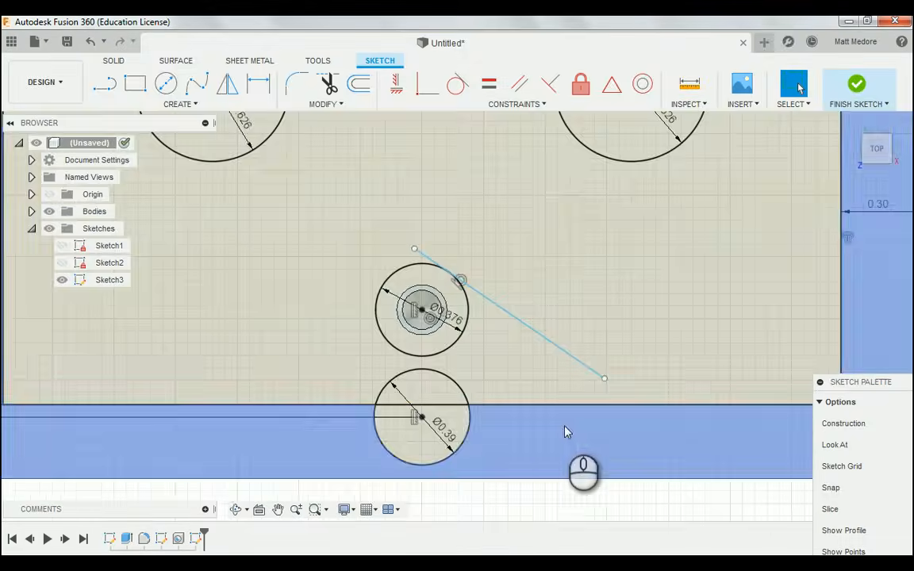
scroll(529, 433, down, 2)
scroll(530, 432, down, 1)
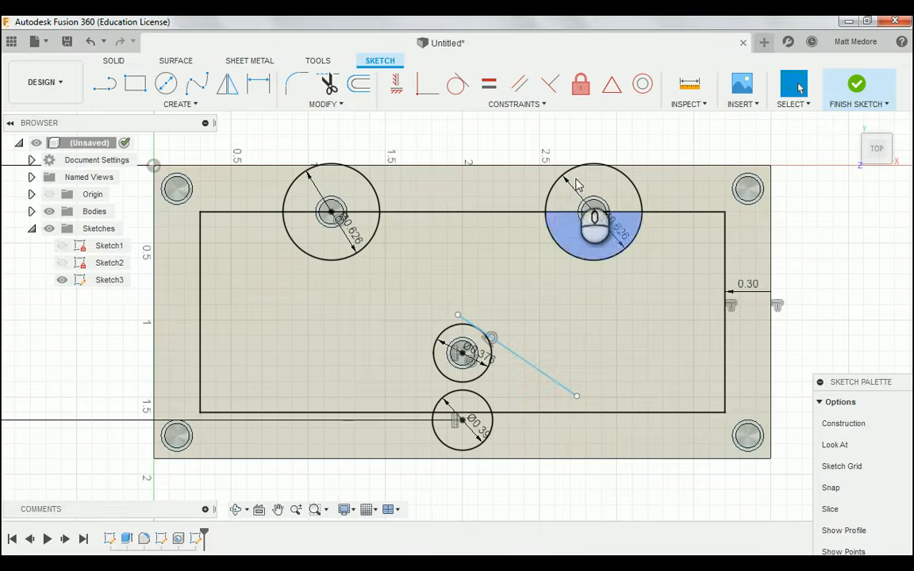
click(521, 109)
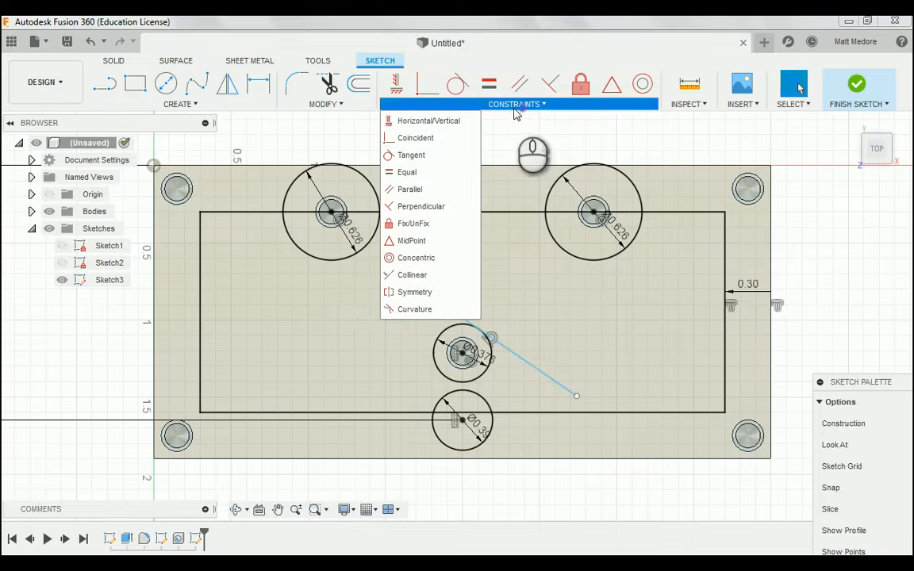
click(431, 138)
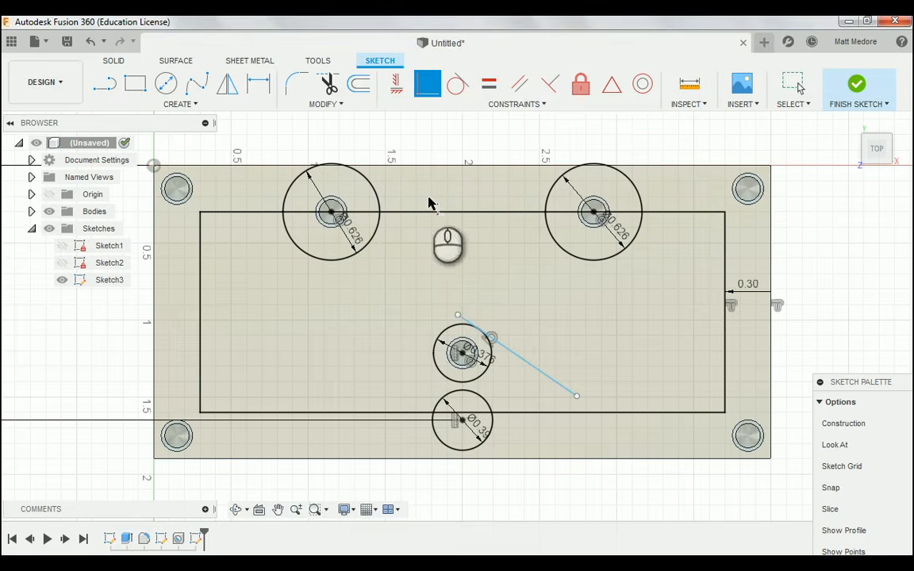
scroll(464, 361, up, 5)
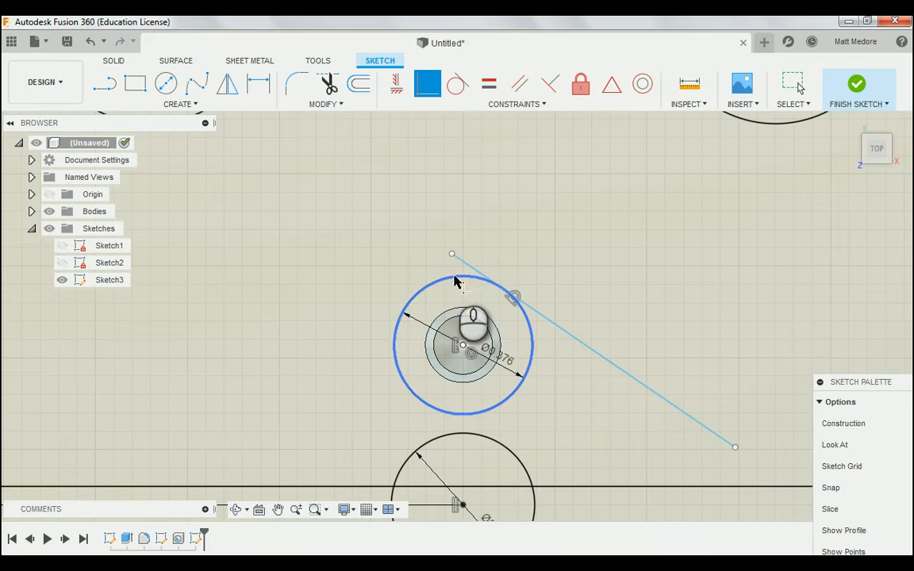
click(455, 276)
click(452, 254)
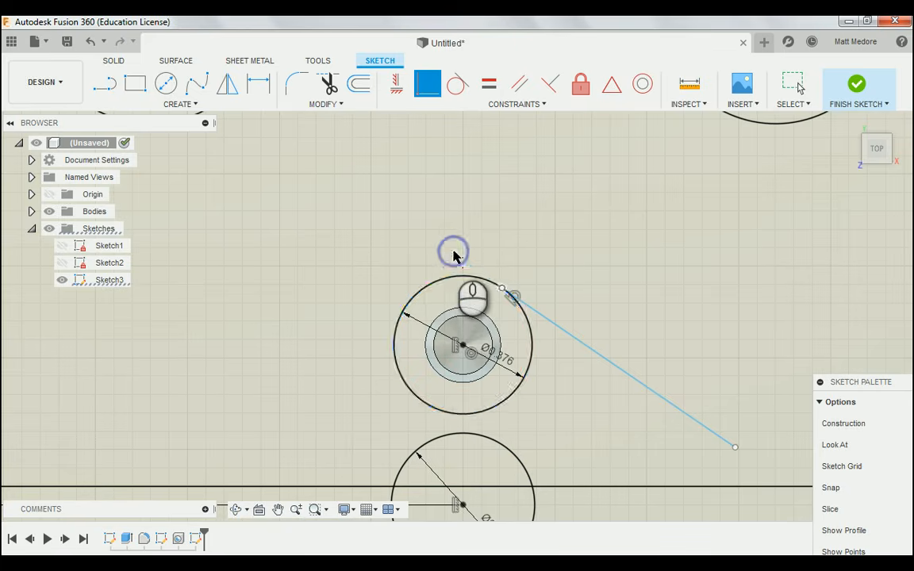
Constrain the diagonal line's lower endpoint to lie on the inset rectangle's lower edge with a Coincident constraint
scroll(383, 309, down, 3)
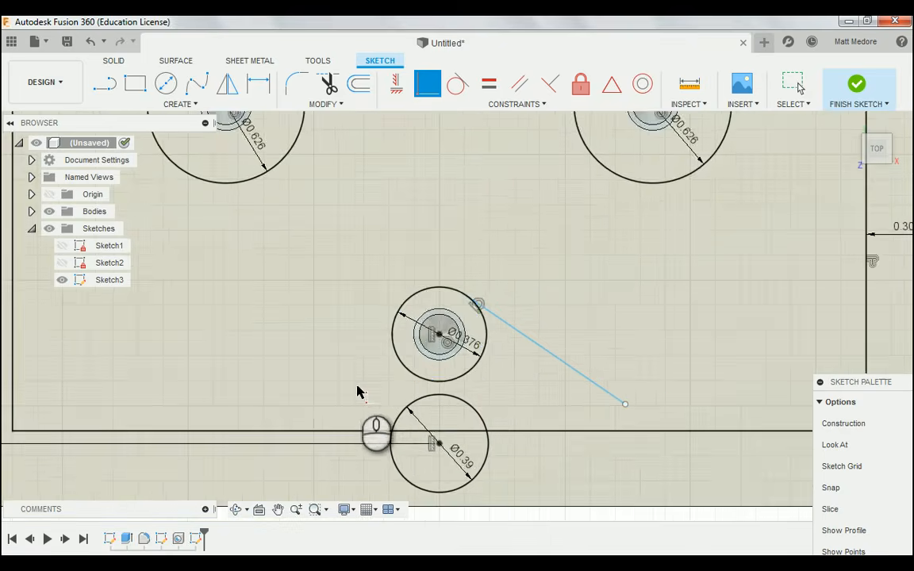
scroll(397, 353, down, 2)
scroll(448, 329, up, 2)
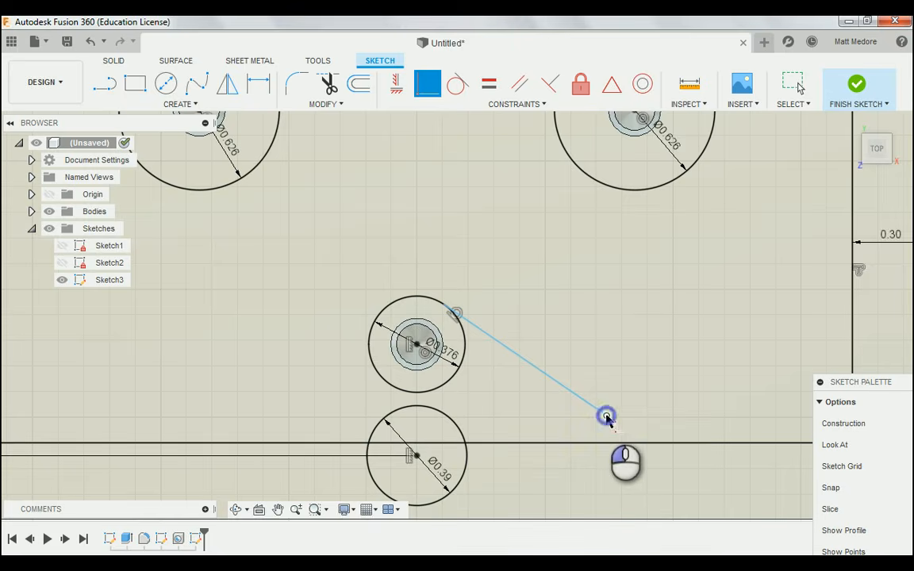
click(625, 443)
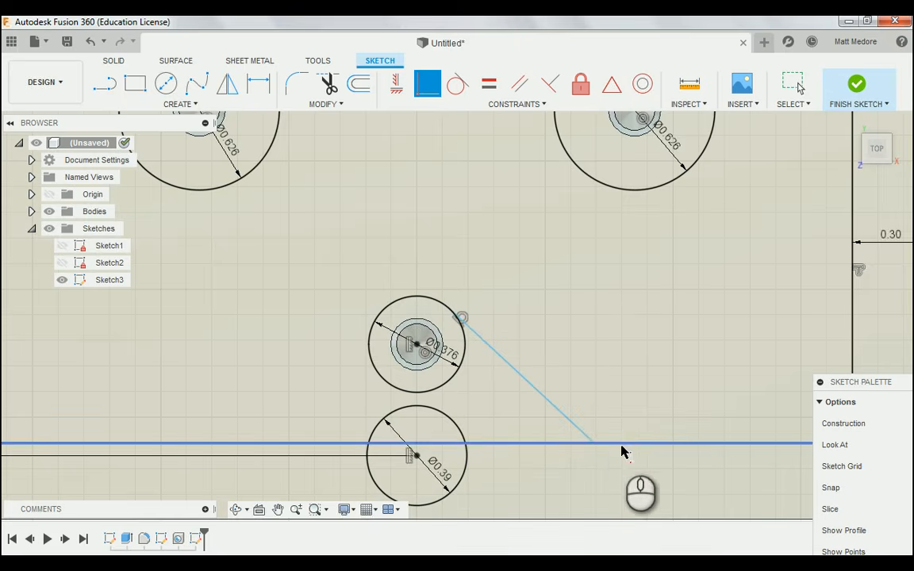
right_click(622, 283)
click(660, 286)
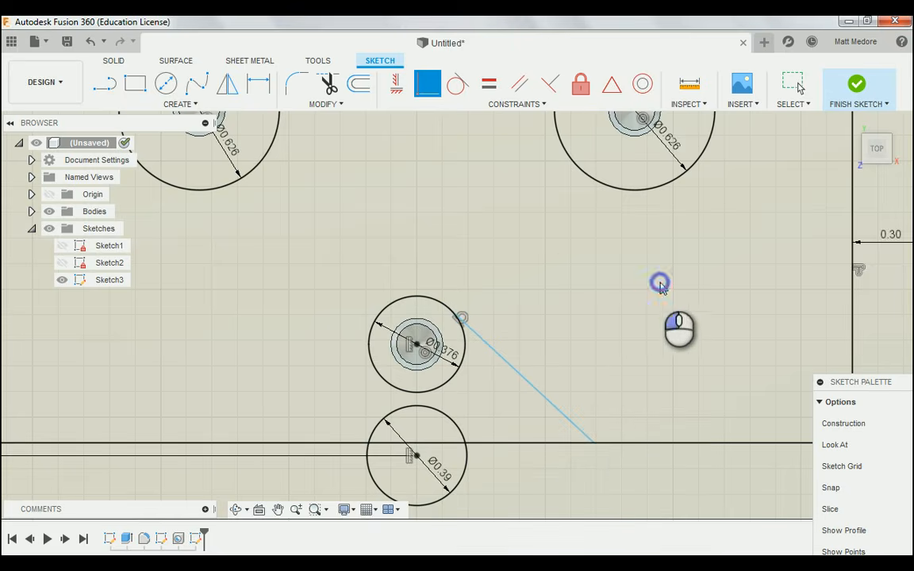
scroll(547, 263, down, 3)
click(602, 483)
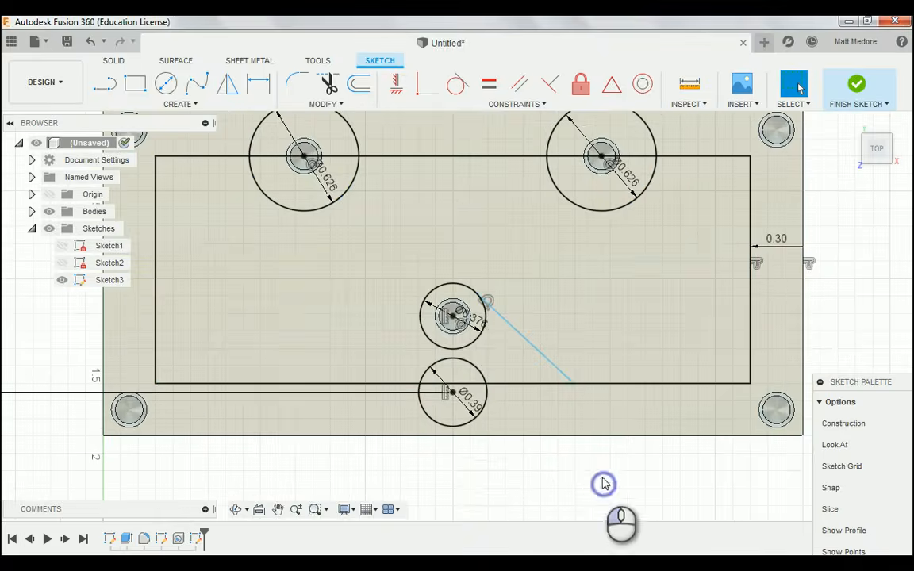
Slide the tangent line's lower endpoint to the right along the inset rectangle's lower edge
scroll(565, 380, up, 2)
click(573, 384)
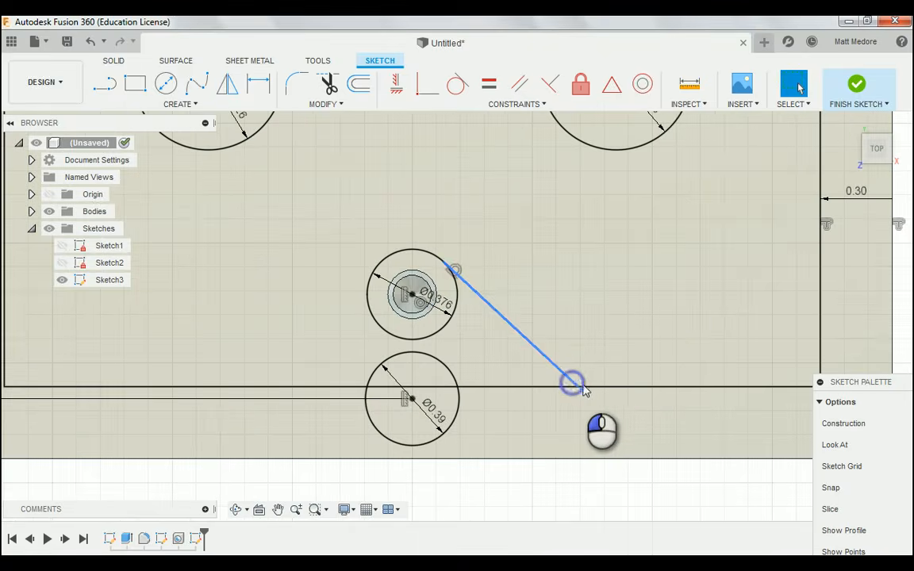
drag(584, 389, 671, 379)
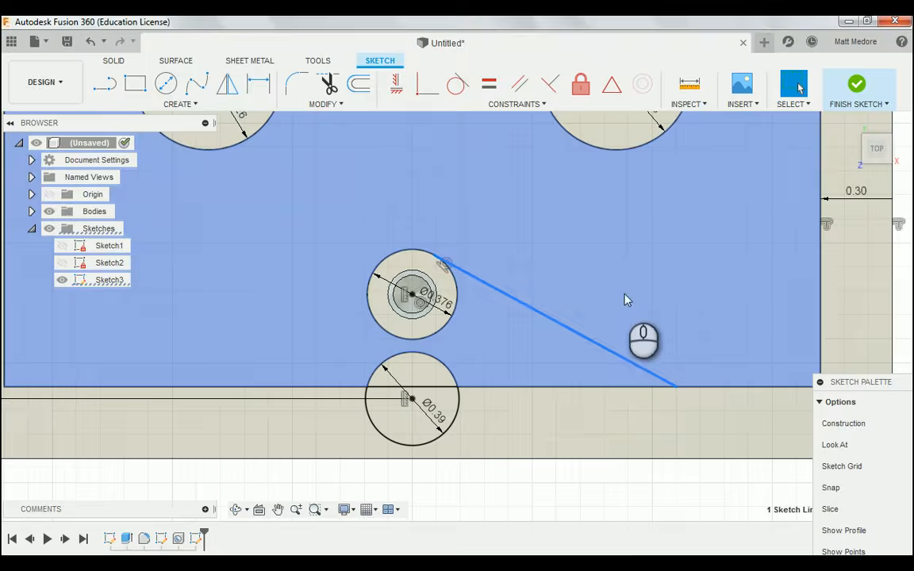
click(617, 269)
click(596, 498)
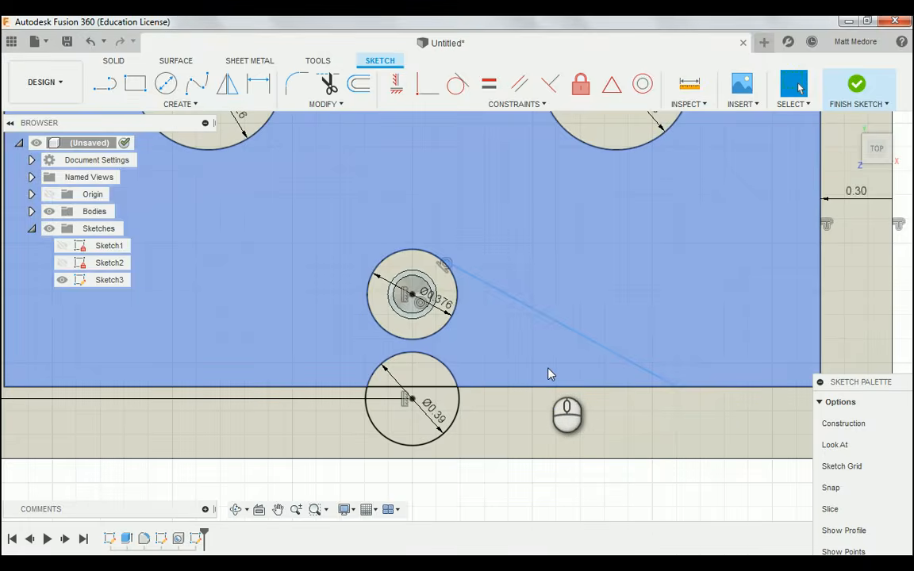
Dimension the angle between the tangent line and the rectangle's lower edge as 45 degrees, placing the dimension inside the angle clear of the circles
key(d)
click(571, 332)
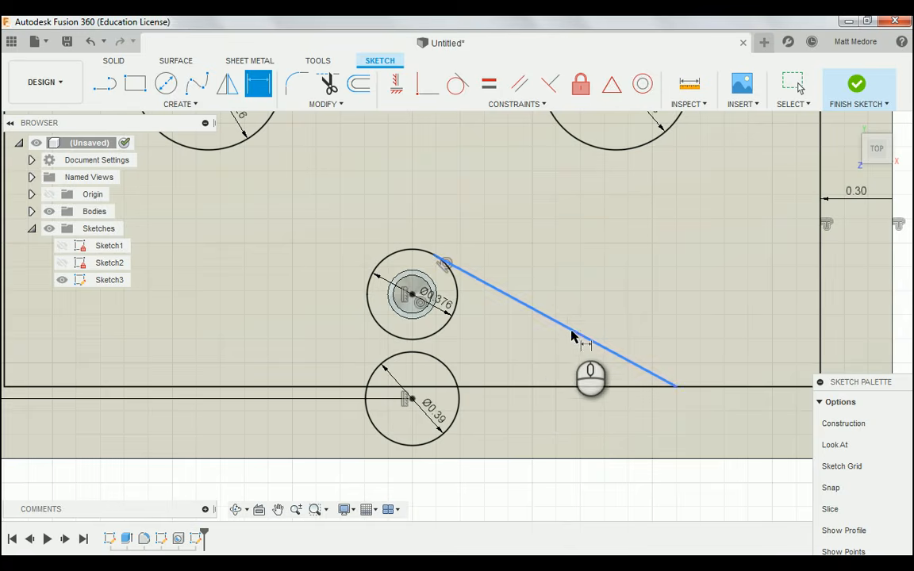
click(546, 386)
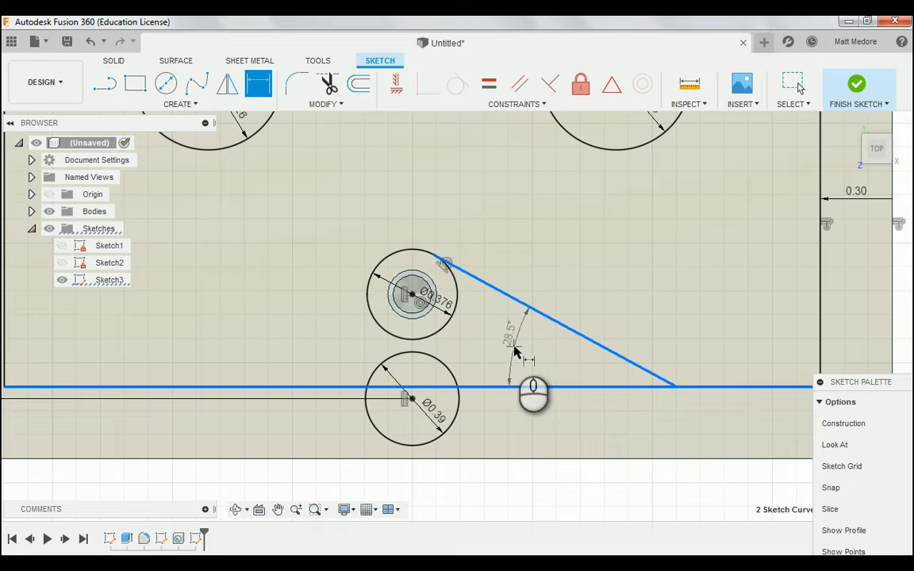
click(513, 347)
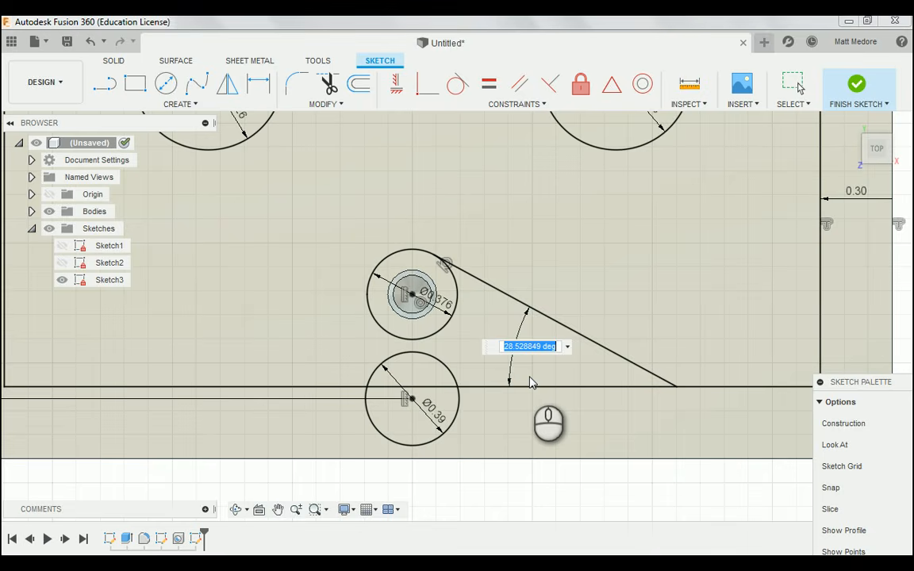
text(45)
key(Return)
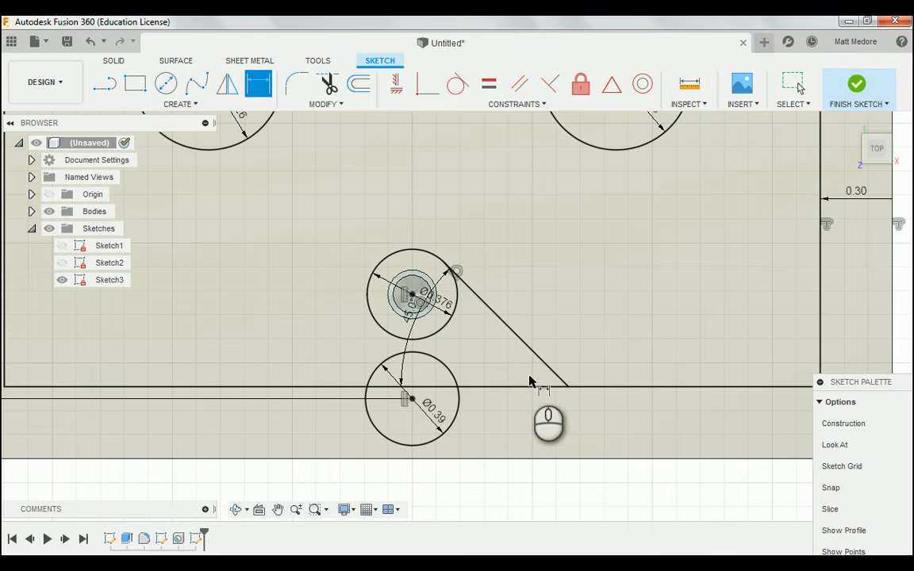
right_click(506, 487)
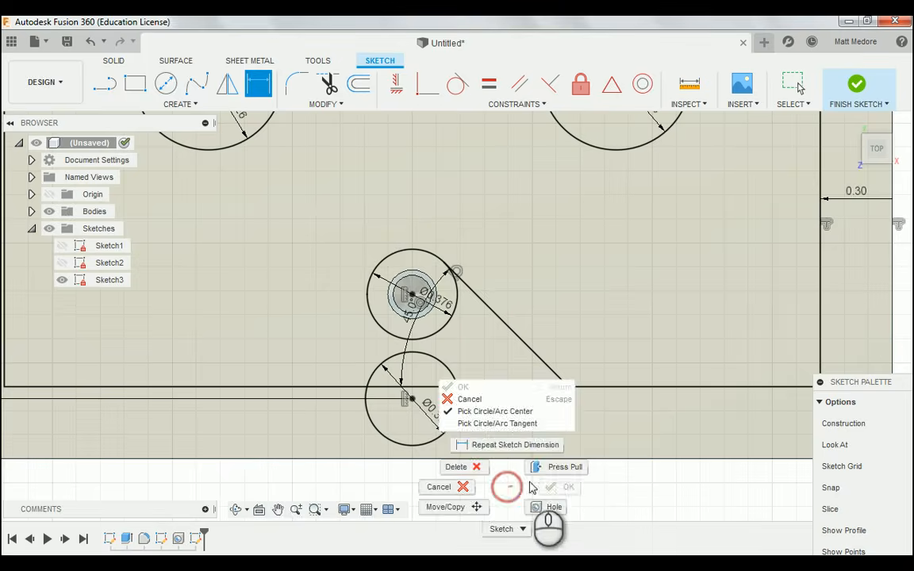
click(464, 487)
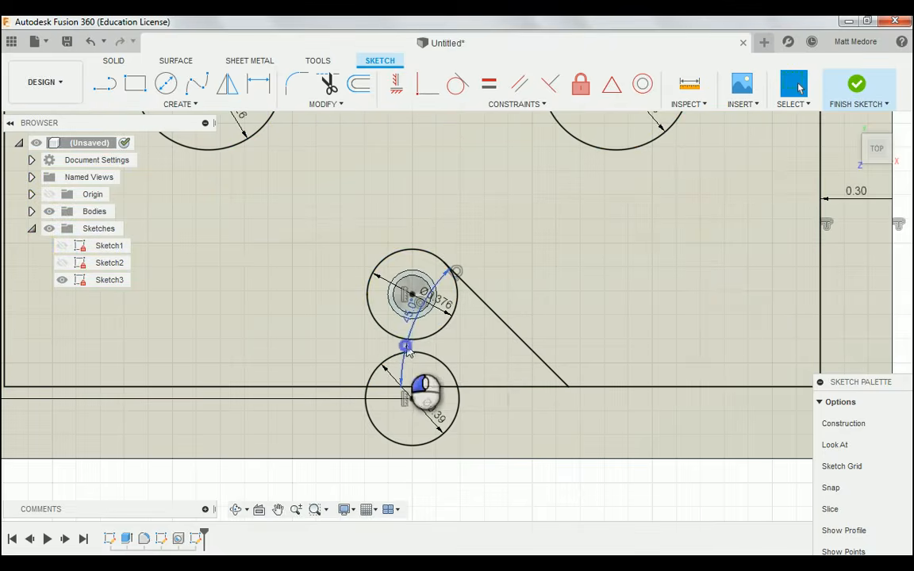
drag(406, 347, 492, 367)
click(519, 509)
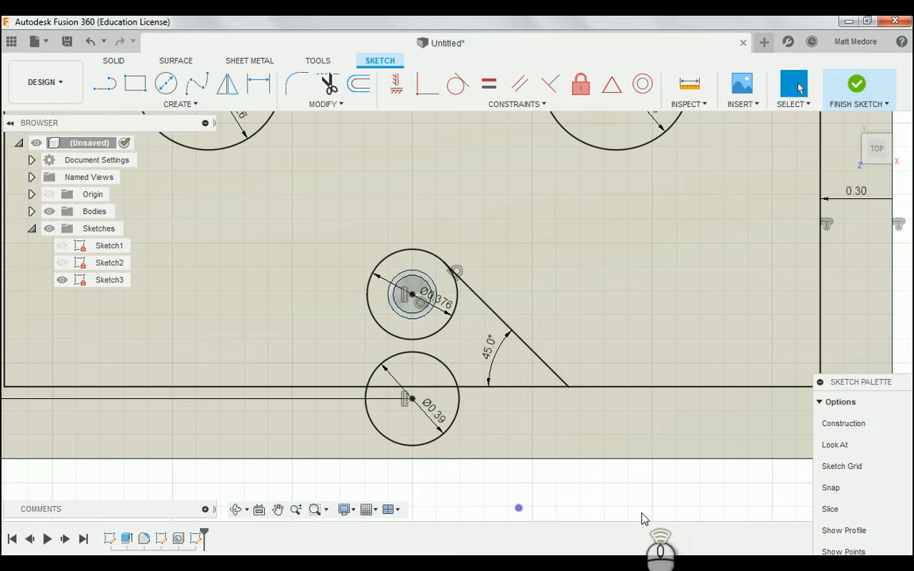
Sketch a second line tangent to the left side of the lower middle hole's surrounding circle, sloping down-left to the rectangle's lower edge
scroll(642, 515, down, 2)
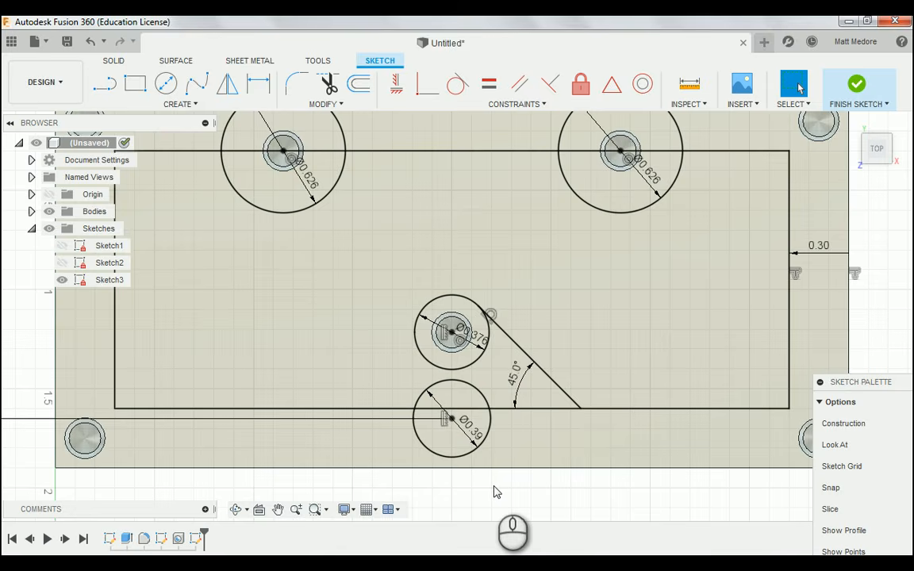
key(l)
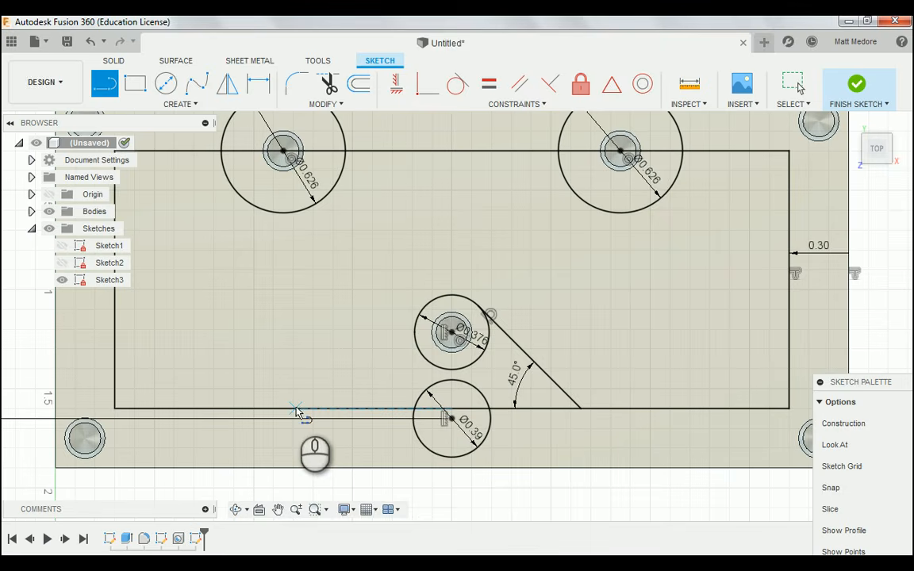
click(490, 341)
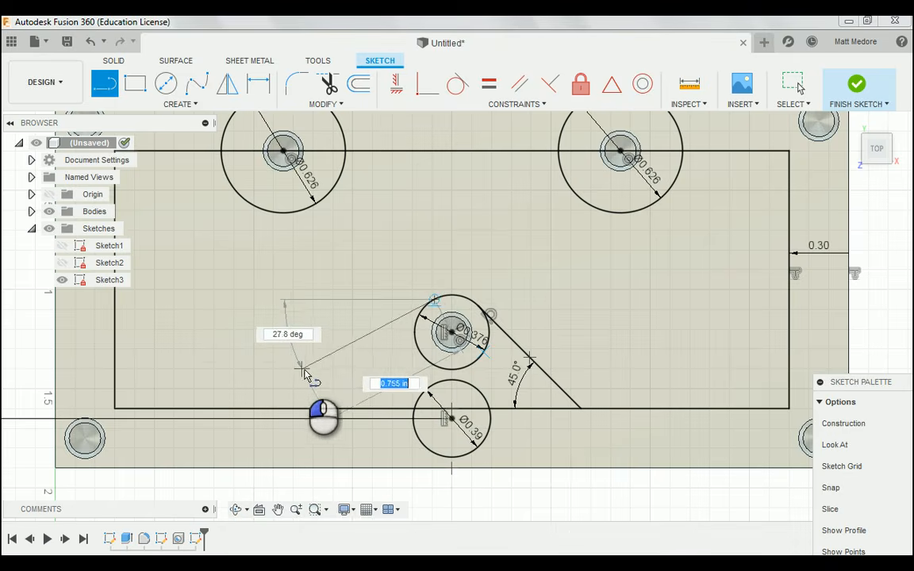
double_click(343, 410)
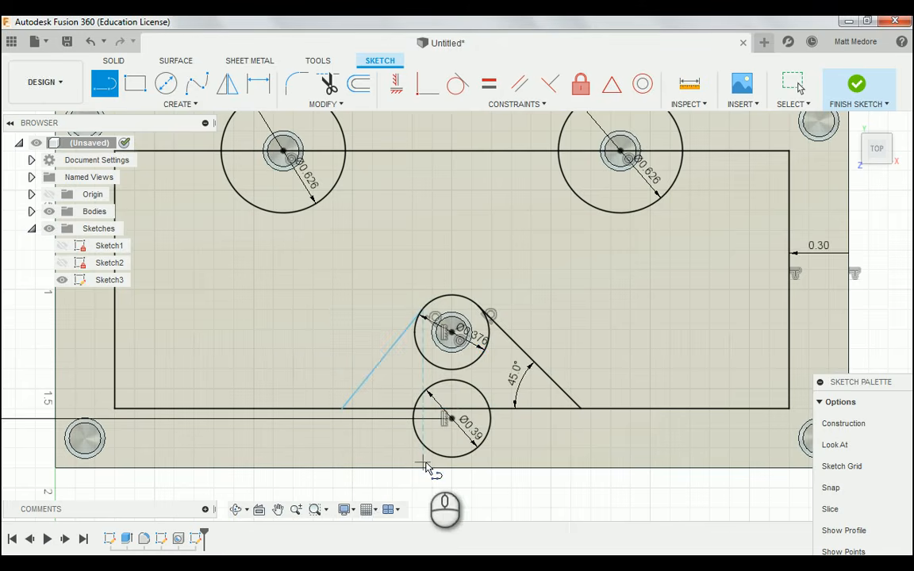
Sketch two lines tangent to the left and right sides of the Ø0.39 circle, sloping outward to the block's lower edge
right_click(564, 262)
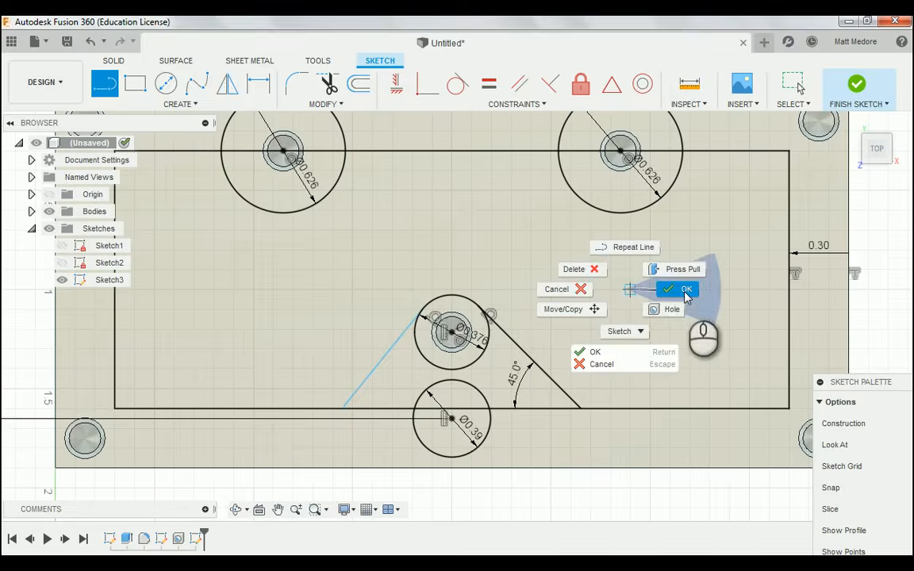
click(680, 289)
scroll(510, 318, up, 3)
click(418, 323)
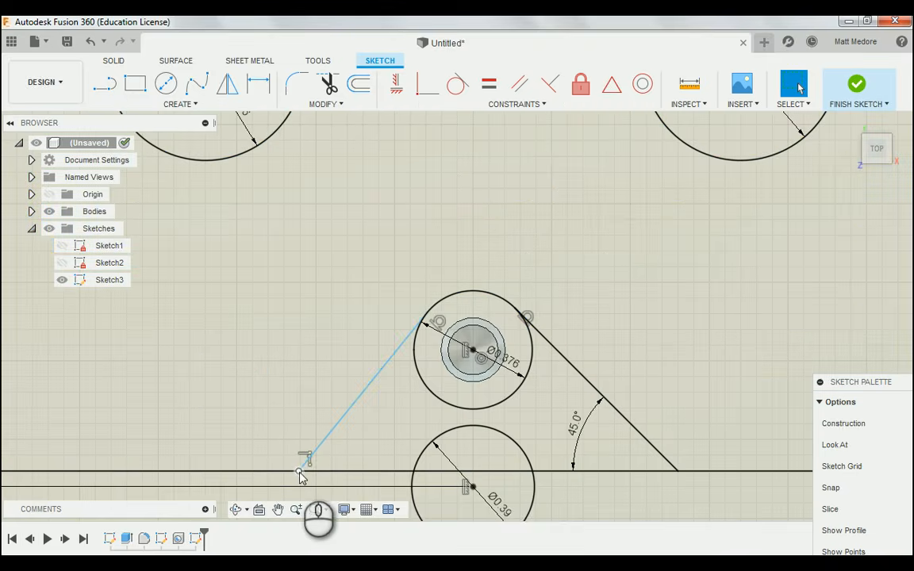
scroll(386, 307, down, 4)
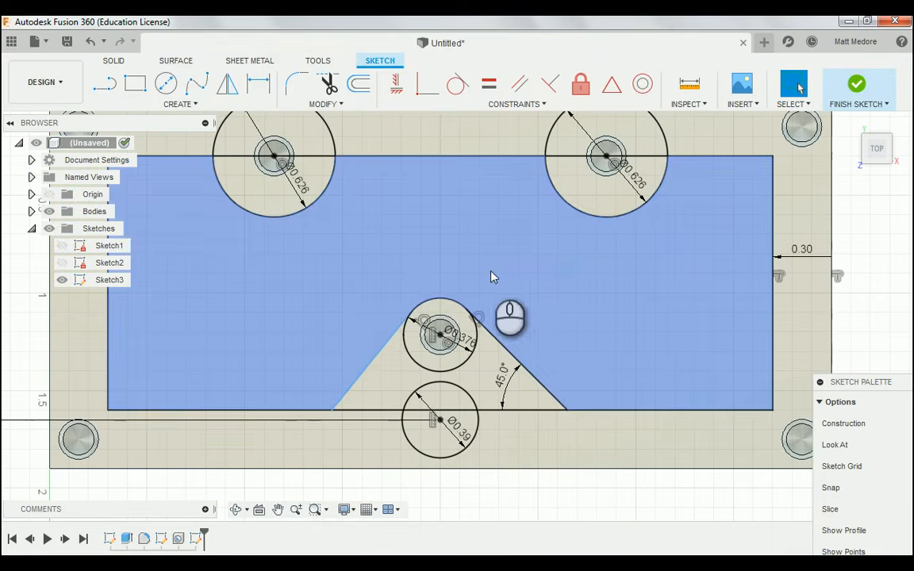
key(l)
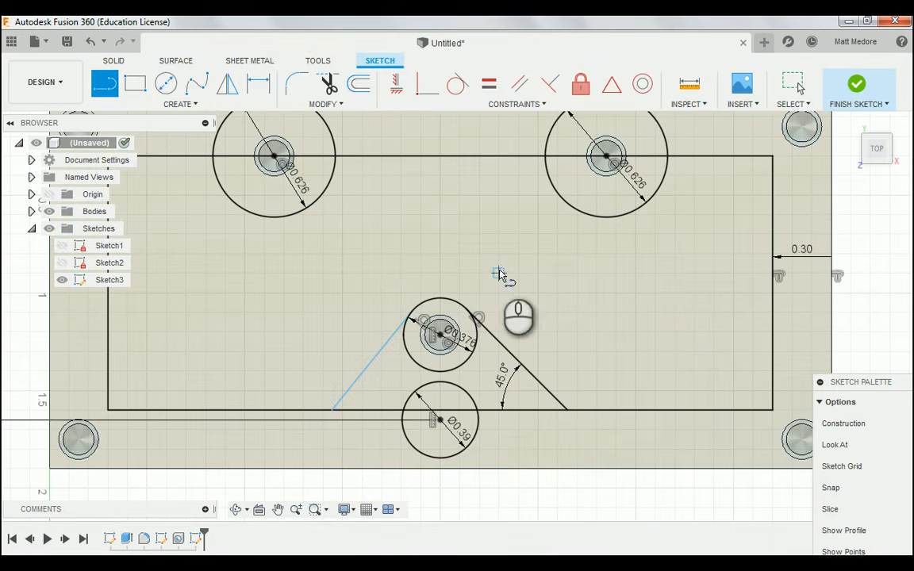
drag(475, 438, 321, 468)
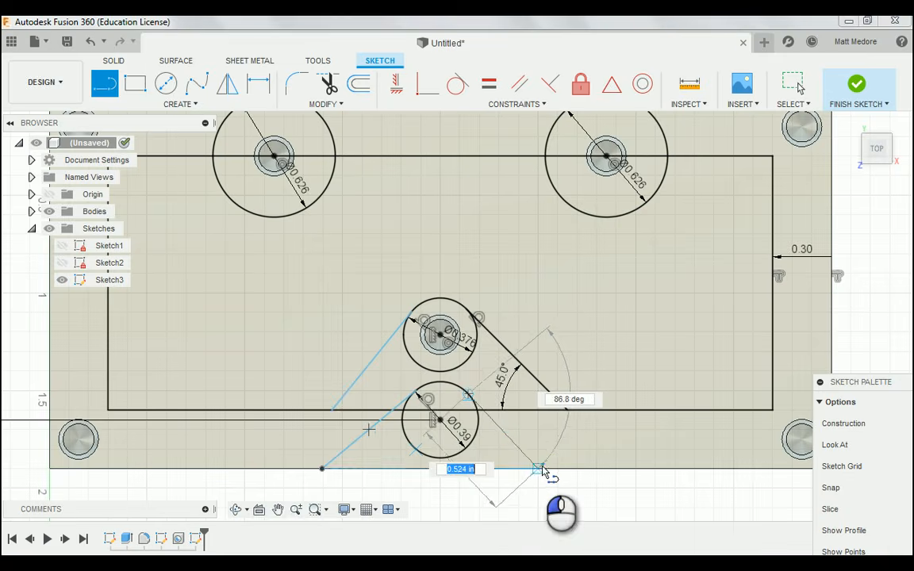
drag(542, 469, 539, 468)
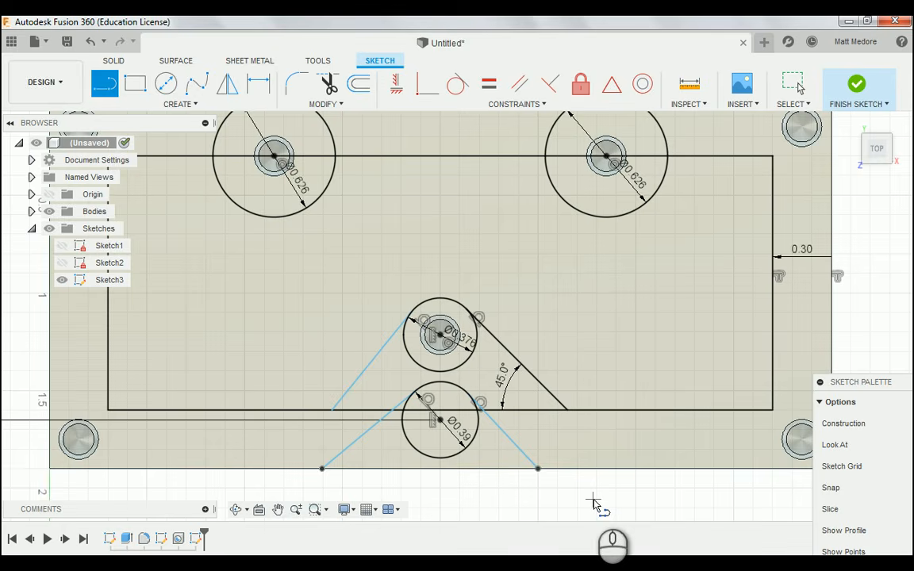
Dimension the angle between the upper left tangent line and the inset rectangle's lower edge, linking it to the existing 45-degree dimension d26
key(d)
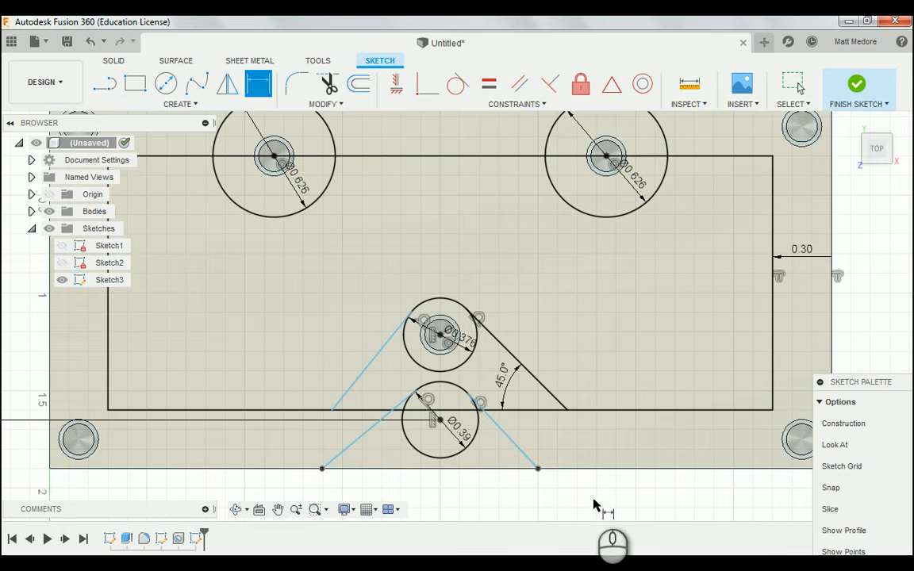
click(365, 369)
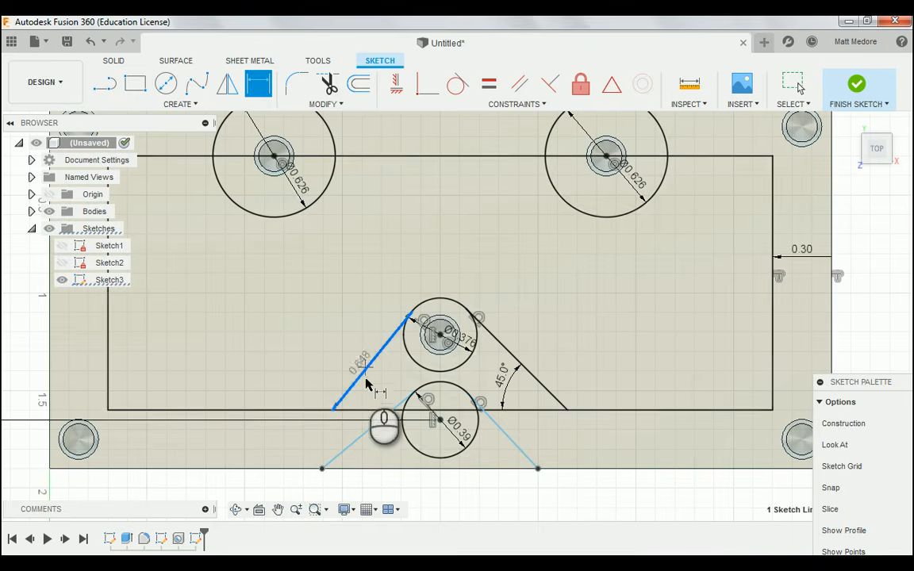
click(374, 410)
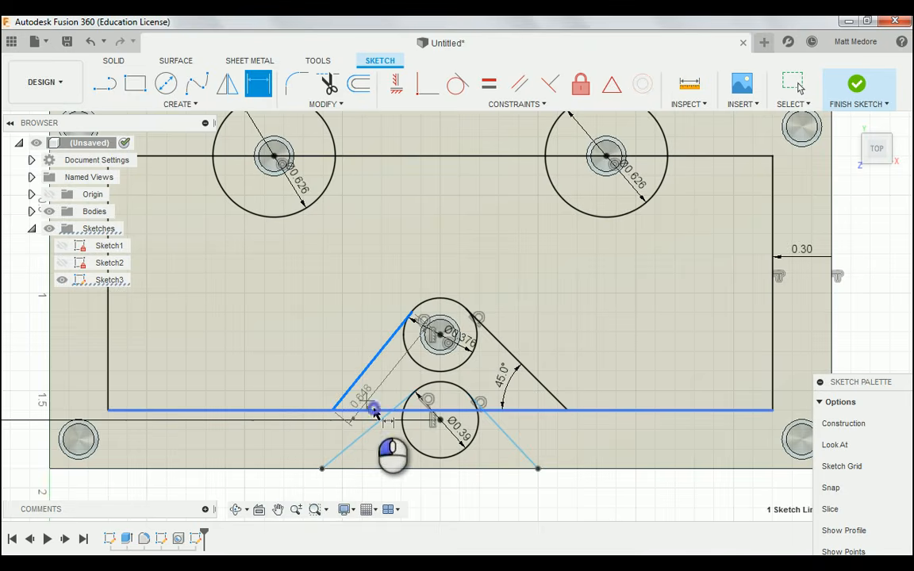
click(391, 376)
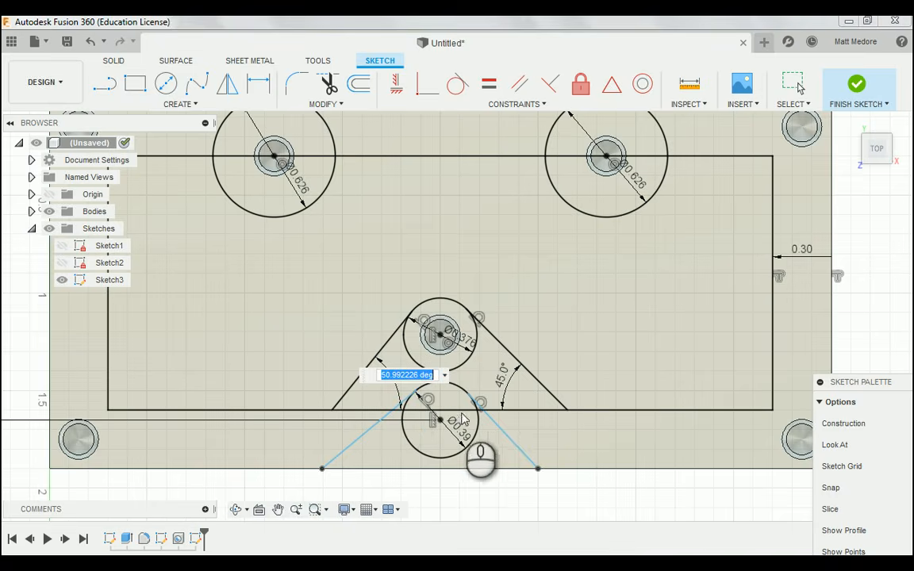
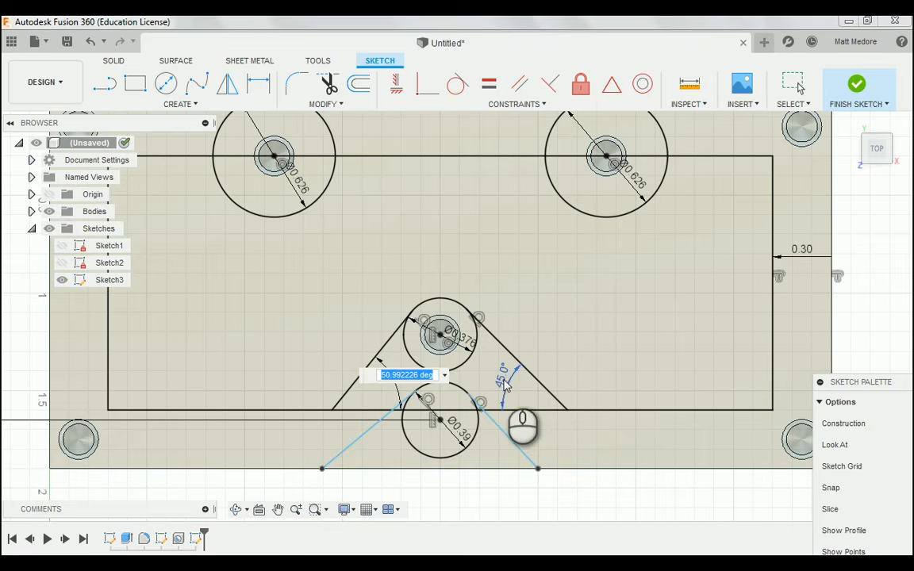
click(504, 381)
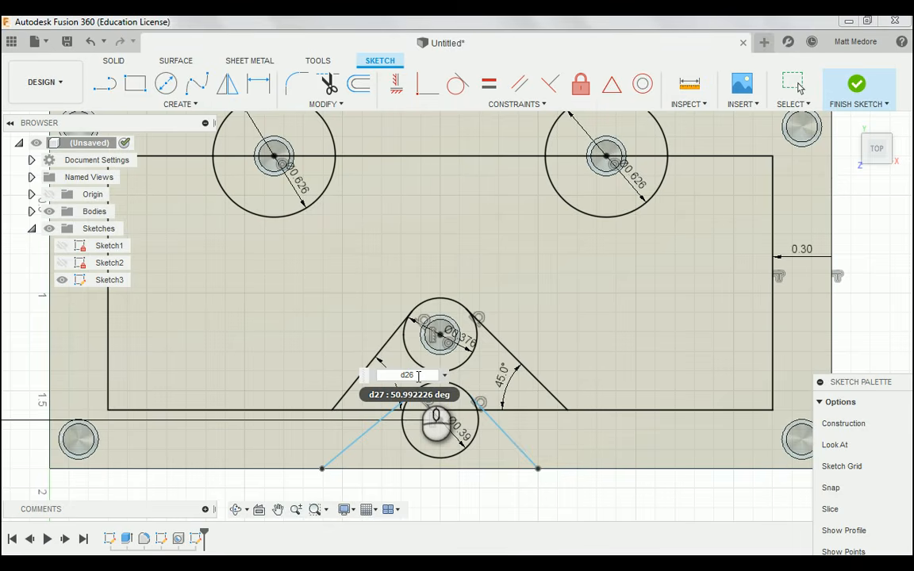
key(Return)
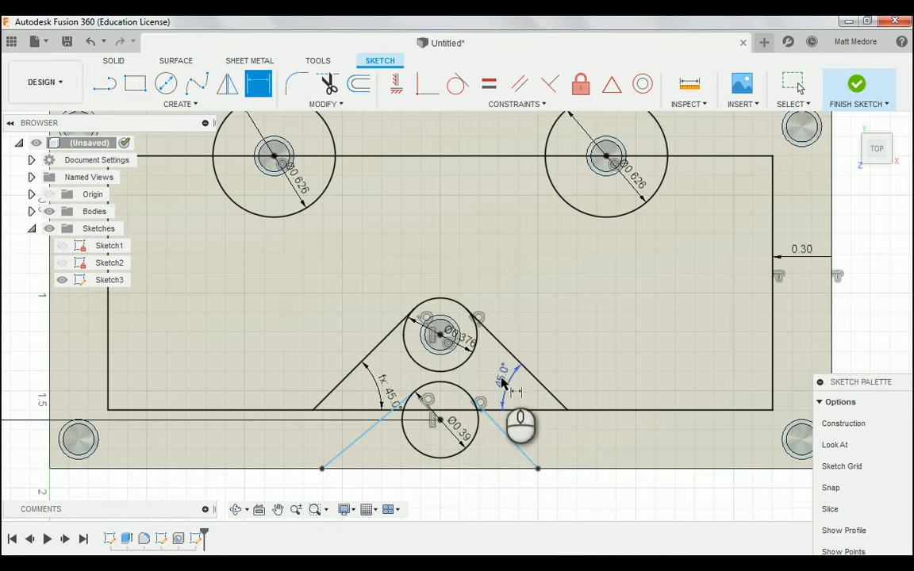
Dimension the angle between the Ø0.39 circle's right tangent line and the block's lower edge, linked to the original 45-degree dimension
click(512, 443)
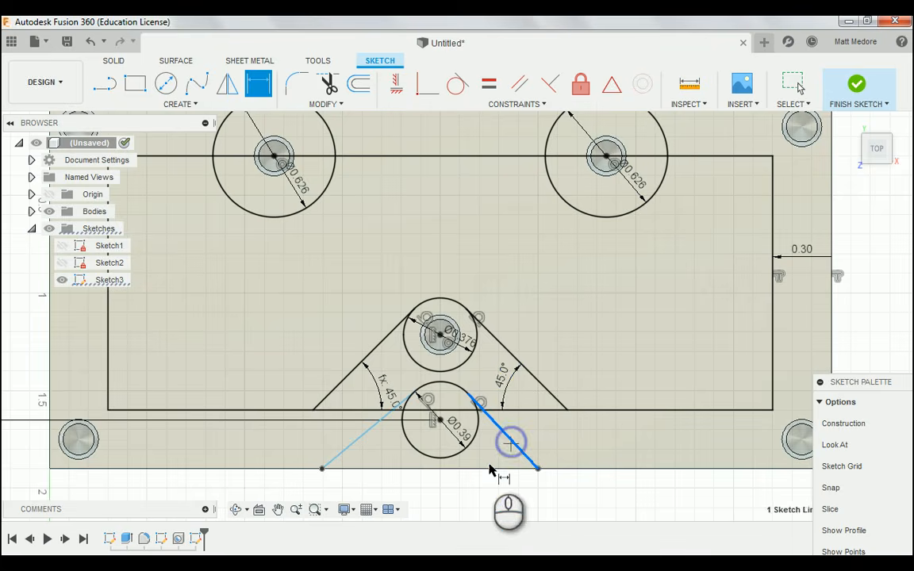
shift+click(488, 468)
click(492, 444)
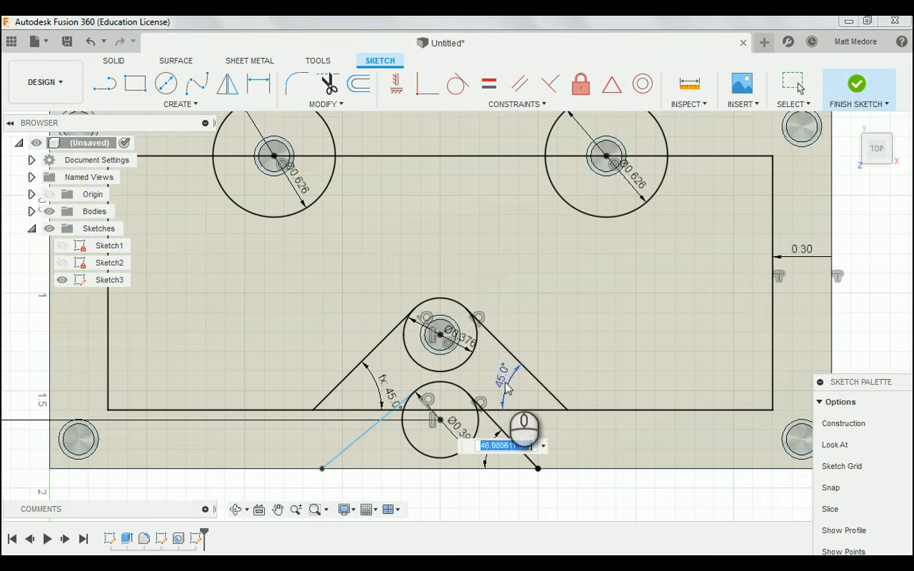
key(Return)
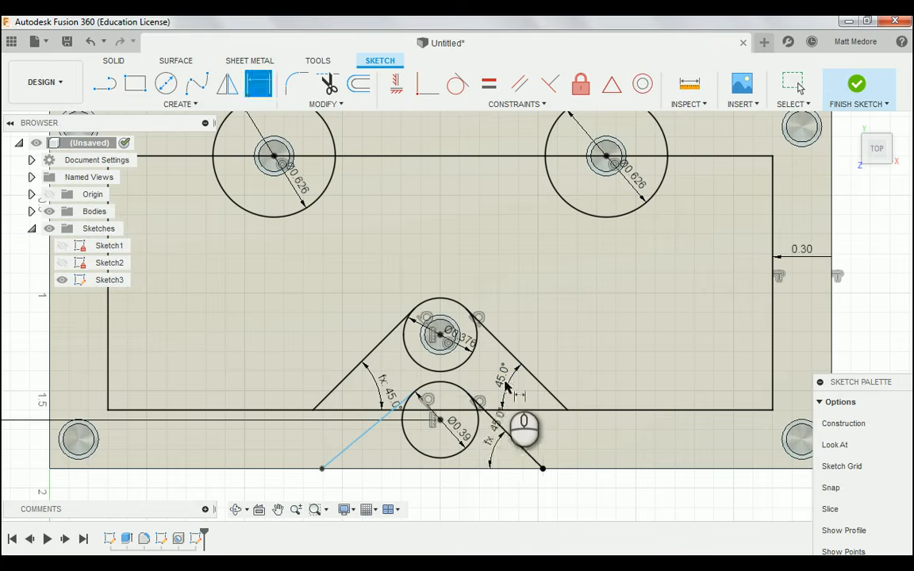
Dimension the angle between the Ø0.39 circle's left tangent line and the block's lower edge, linked to dimension d26
click(355, 439)
click(388, 469)
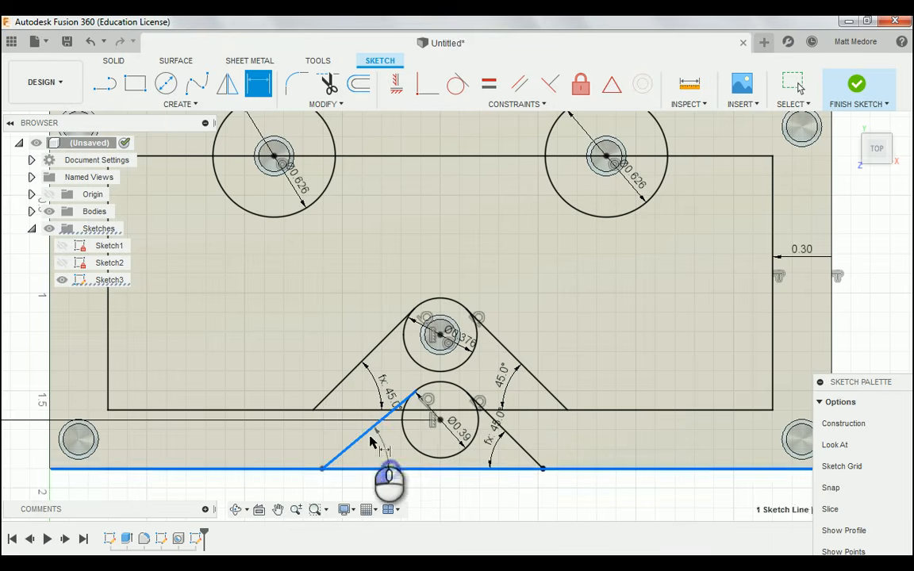
click(377, 448)
click(501, 379)
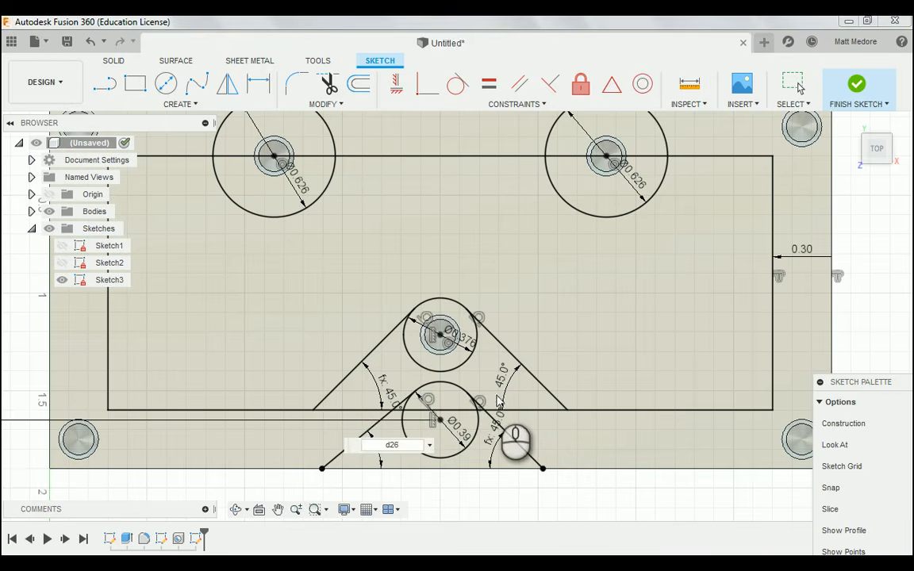
key(Return)
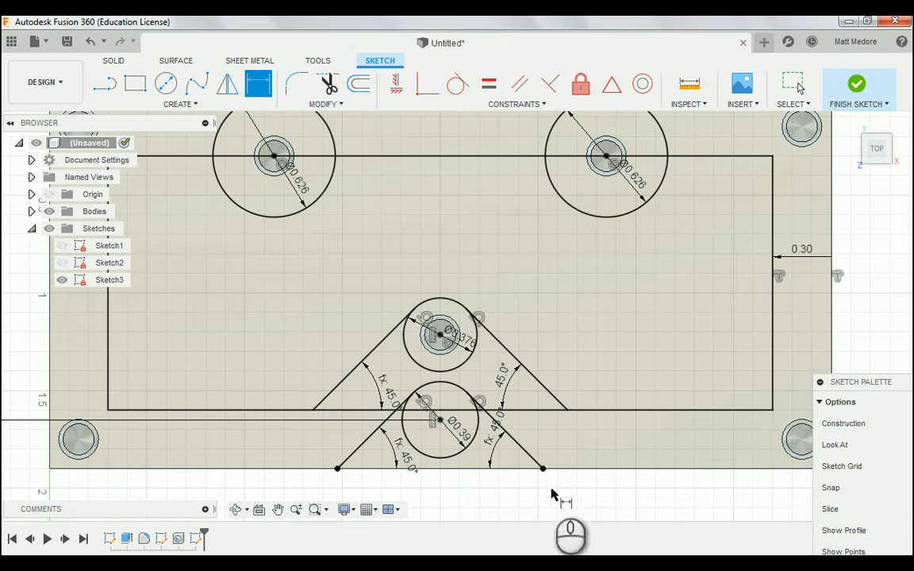
right_click(632, 291)
click(587, 298)
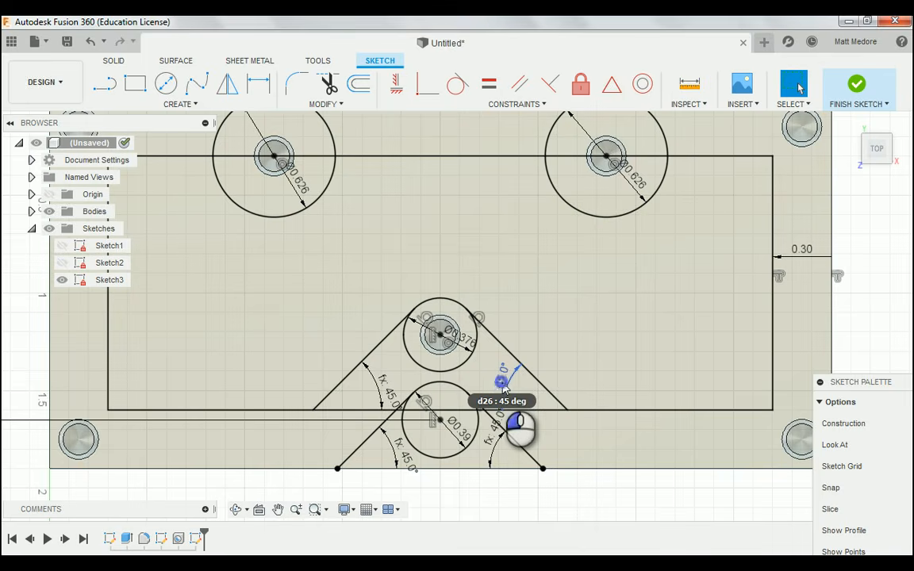
Test the linked angles by setting the upper right tangent line's driving angle to 30 degrees and restoring it to 45 degrees
double_click(504, 387)
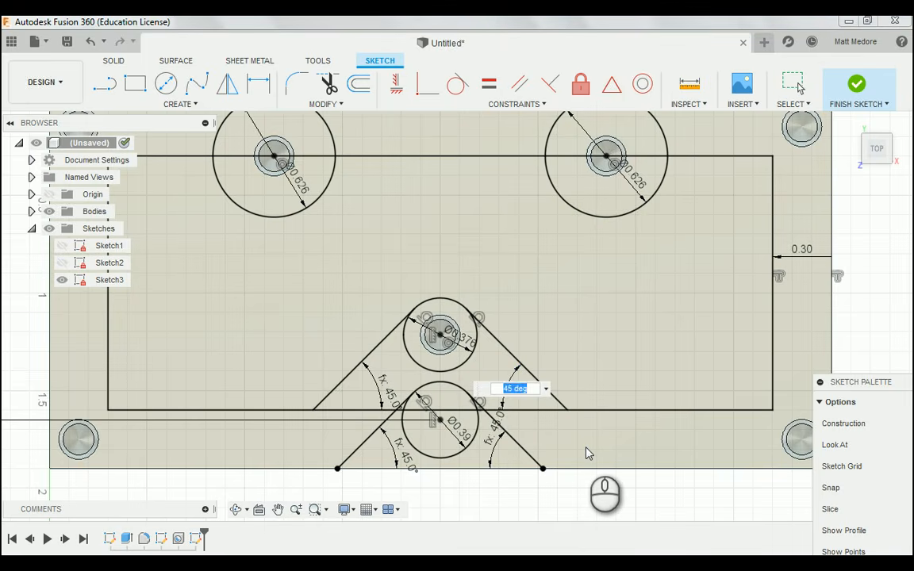
text(30)
key(Return)
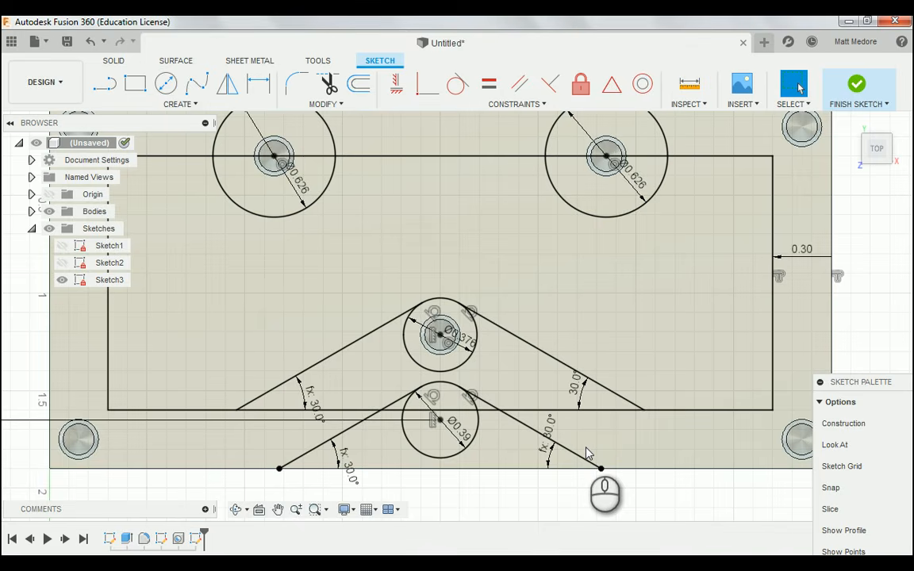
double_click(575, 390)
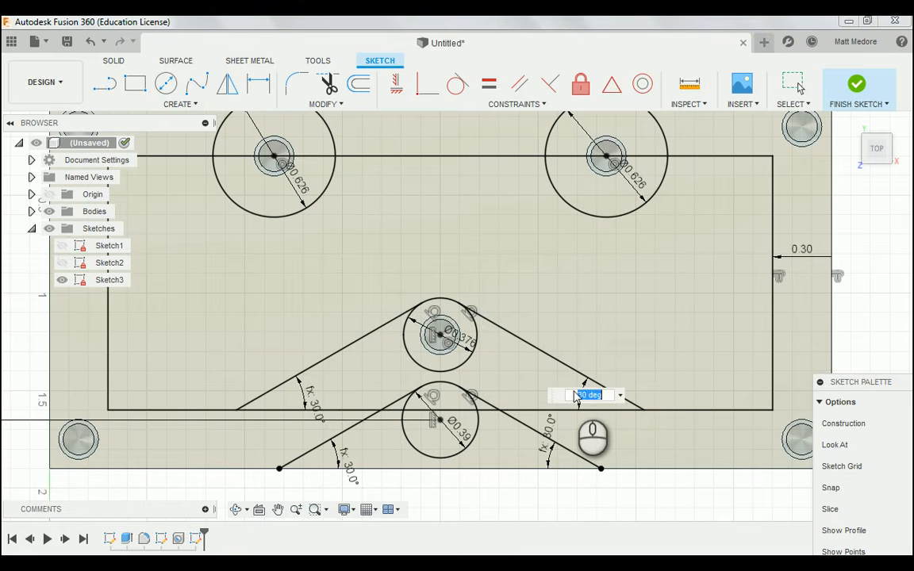
key(Return)
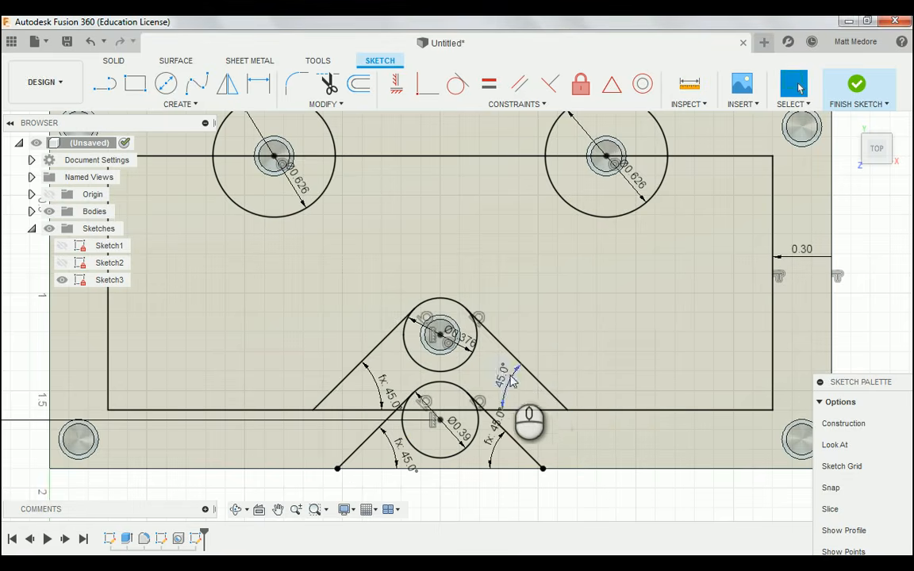
Begin a Press Pull extrusion of the large inset profile bounded by the rectangle, circle arcs and upper tangent lines
scroll(523, 413, down, 3)
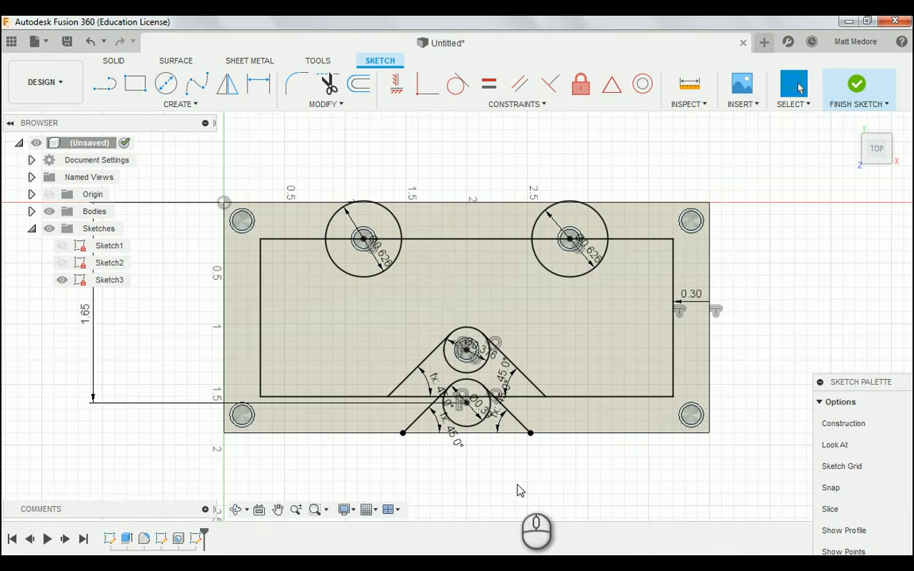
right_click(782, 230)
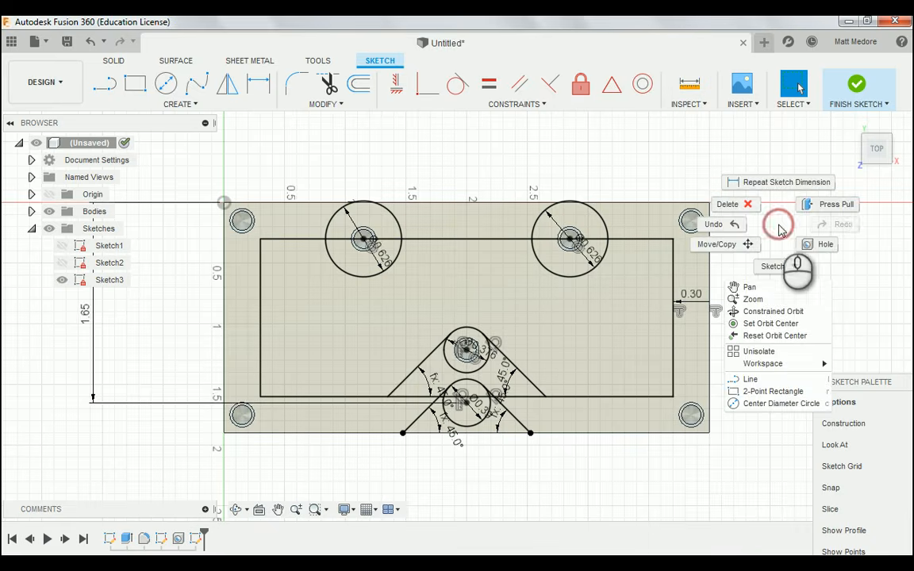
click(833, 208)
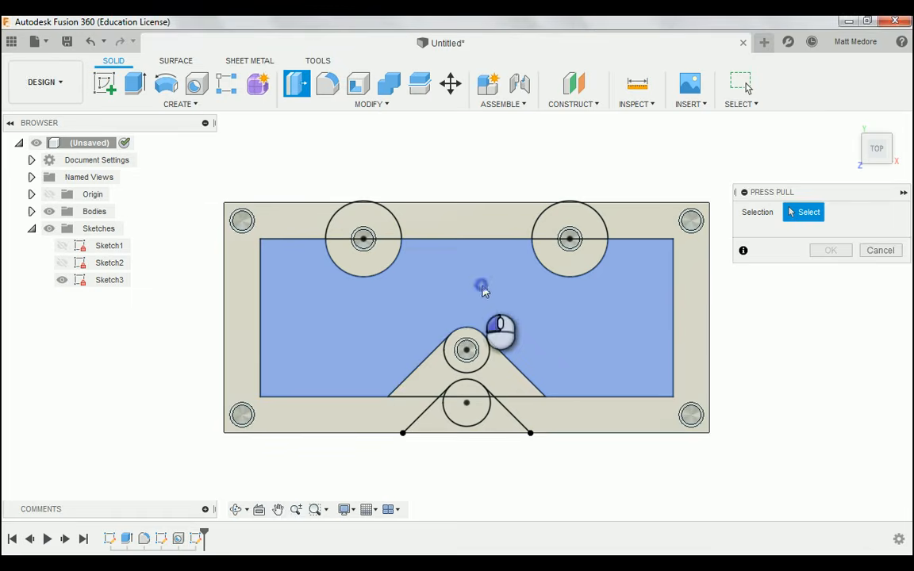
click(455, 264)
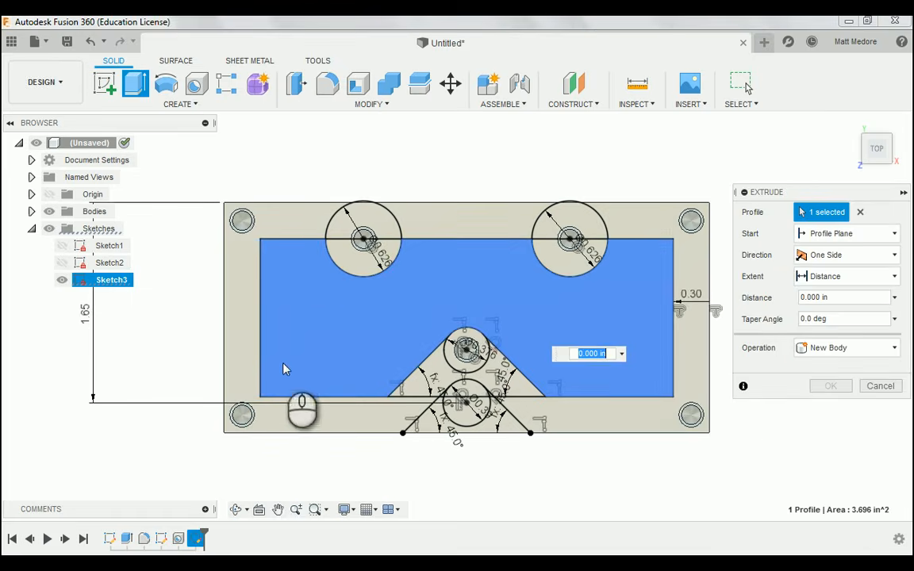
Add every region of the lower notch, bounded by the Ø0.39 circle and its 45-degree tangent lines, to the extrusion profiles
scroll(406, 428, up, 3)
scroll(593, 501, up, 4)
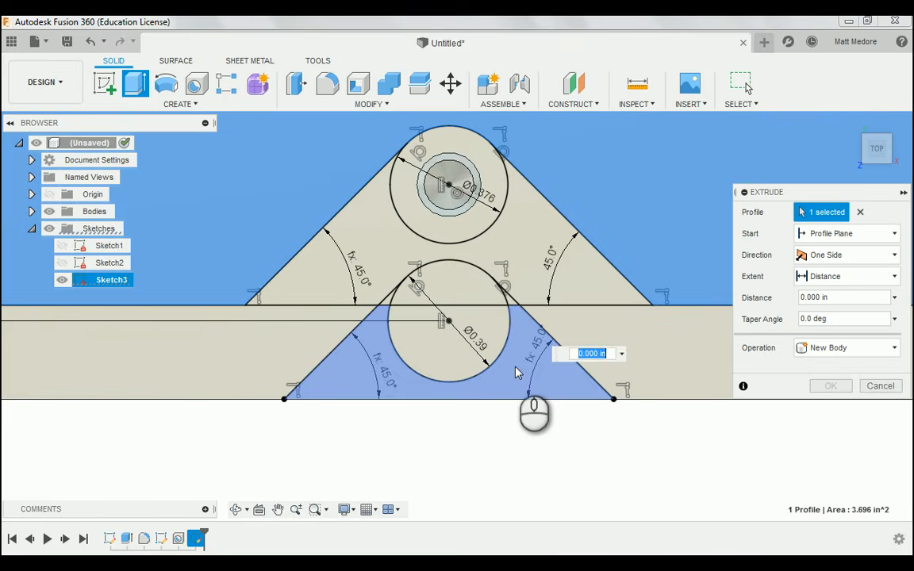
click(514, 371)
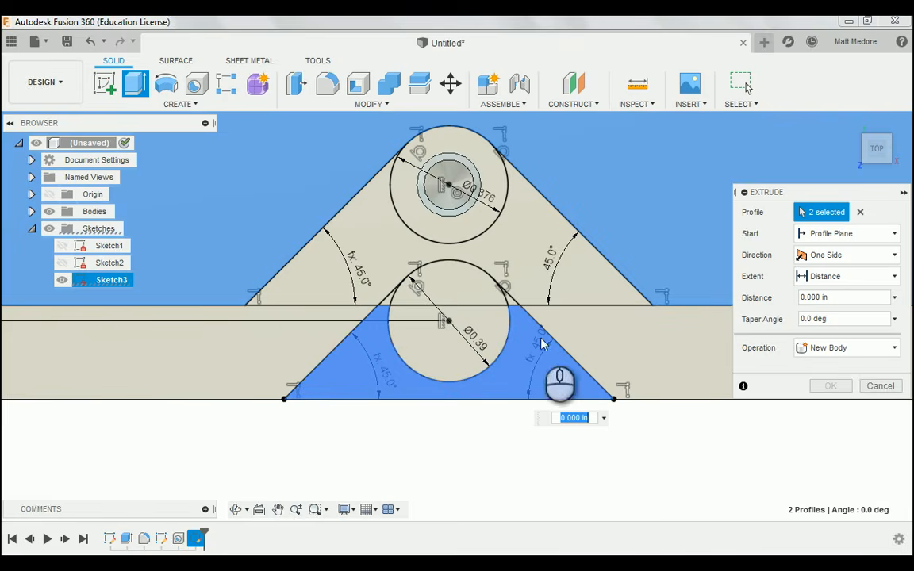
click(428, 351)
click(447, 300)
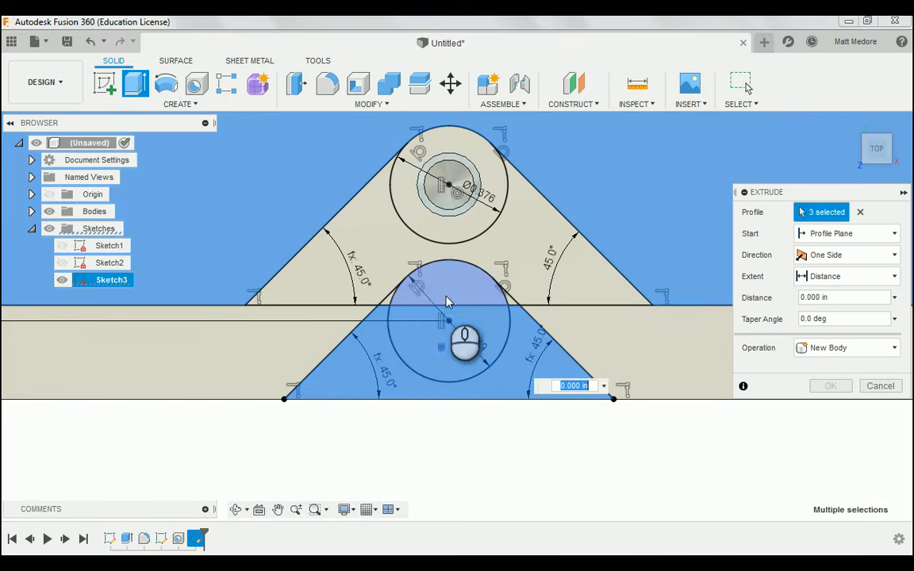
scroll(391, 299, up, 4)
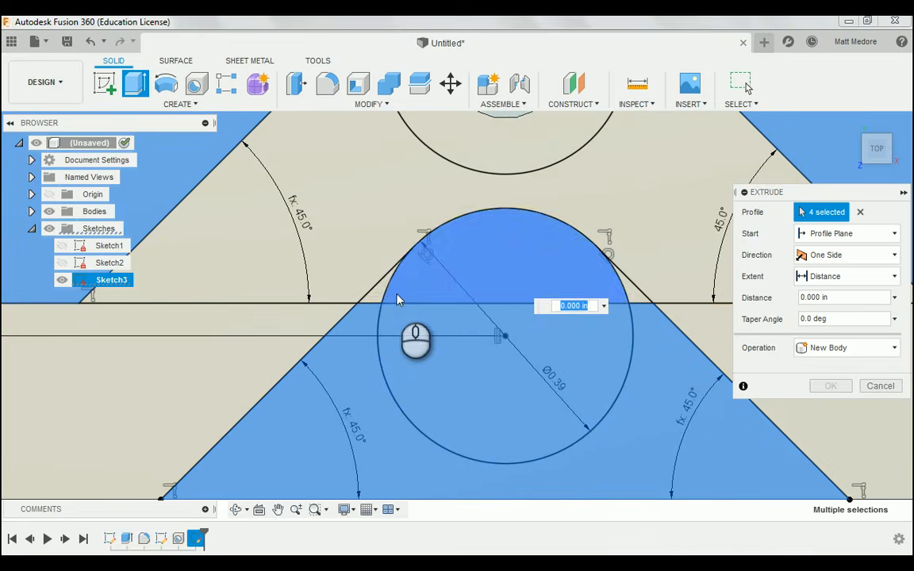
click(377, 293)
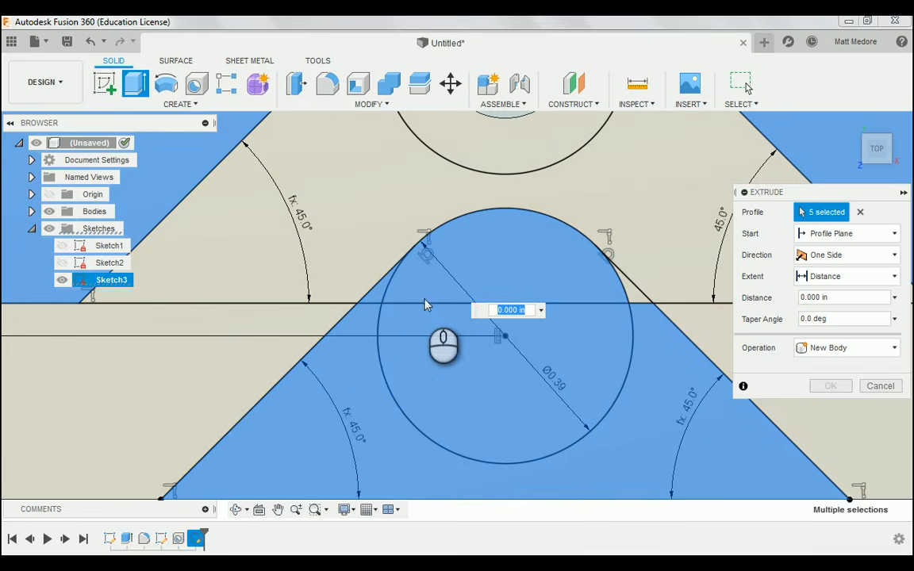
click(635, 302)
Cut the selected pocket and notch profiles 0.500 in deep into the block
scroll(408, 358, down, 2)
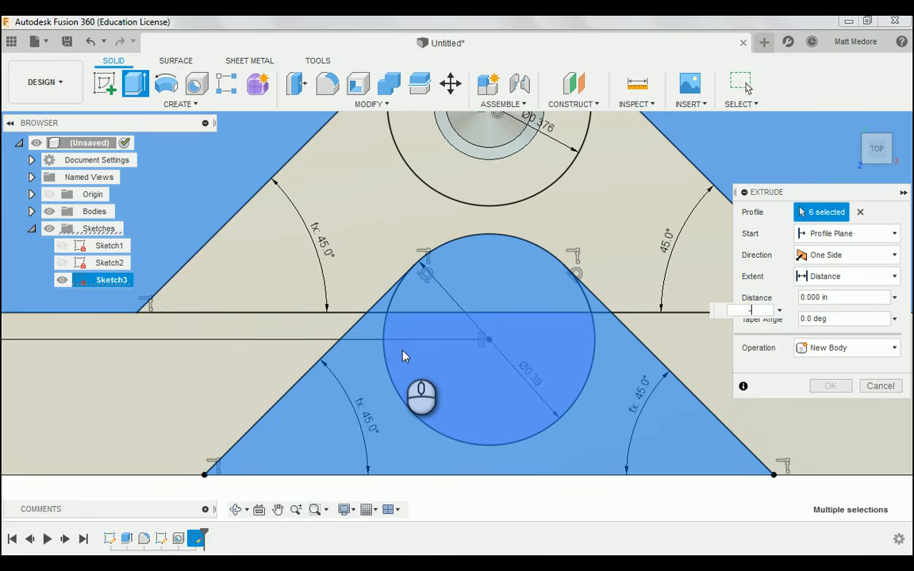
text(00)
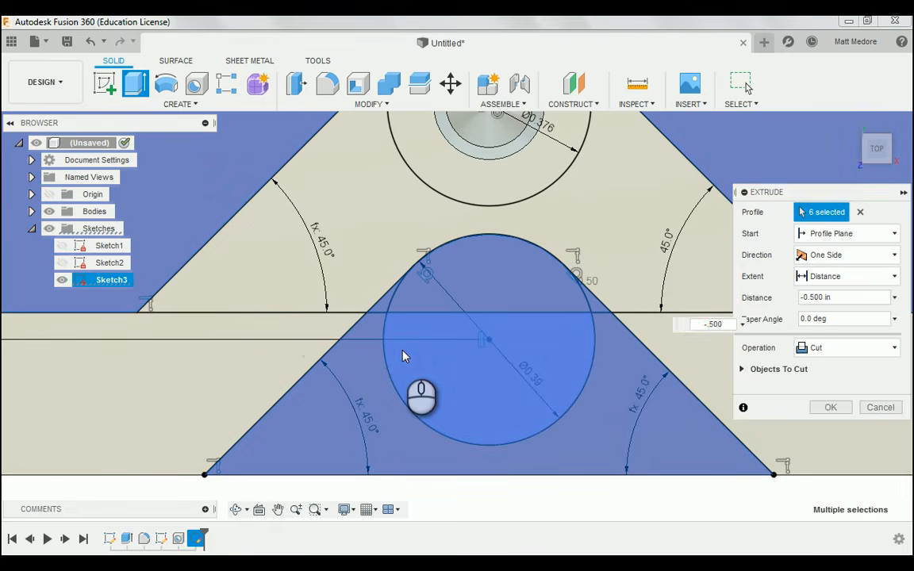
key(Return)
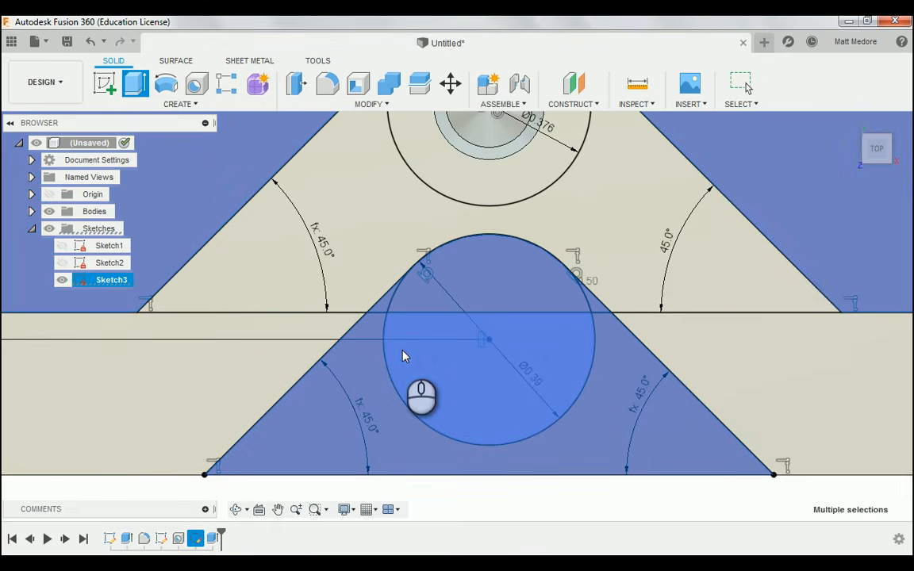
scroll(243, 350, down, 5)
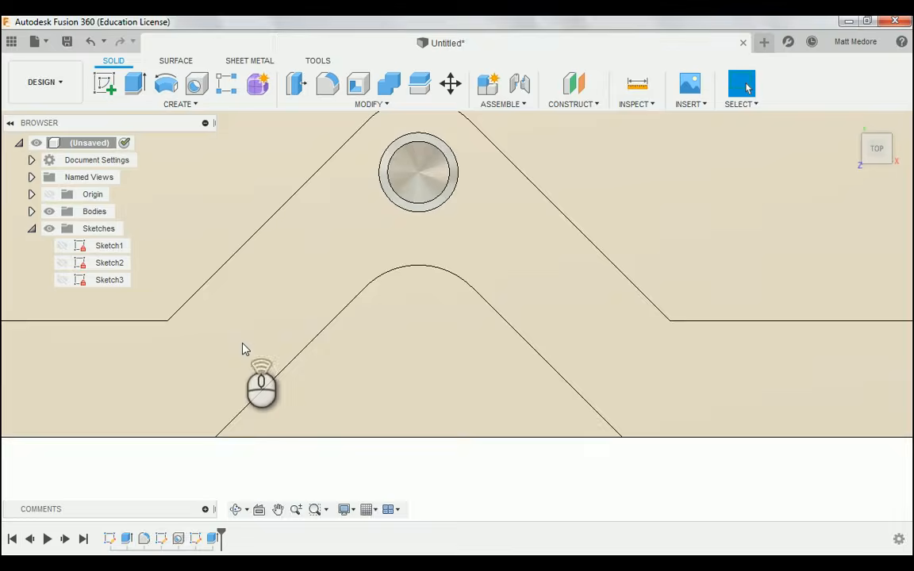
shift+middle_drag(295, 438, 276, 376)
scroll(518, 406, up, 3)
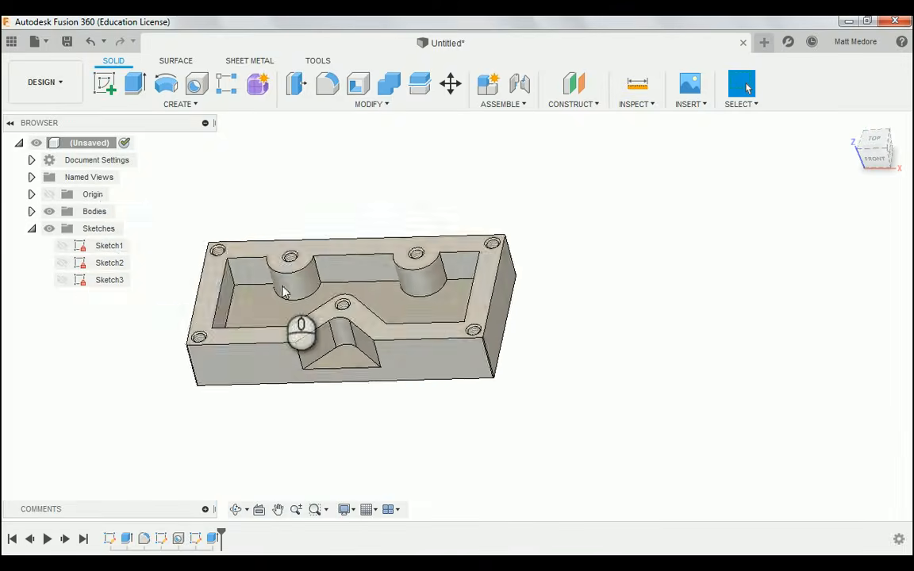
scroll(292, 298, down, 5)
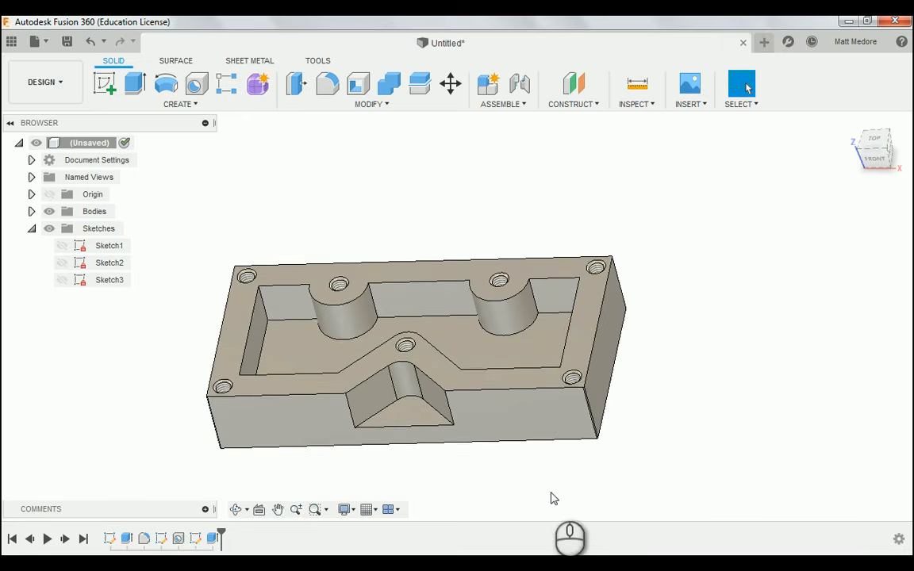
Start a constant-radius fillet on the pocket's upper left vertical corner edge and both vertical edges where the left boss meets the wall
scroll(246, 291, up, 2)
scroll(247, 290, up, 1)
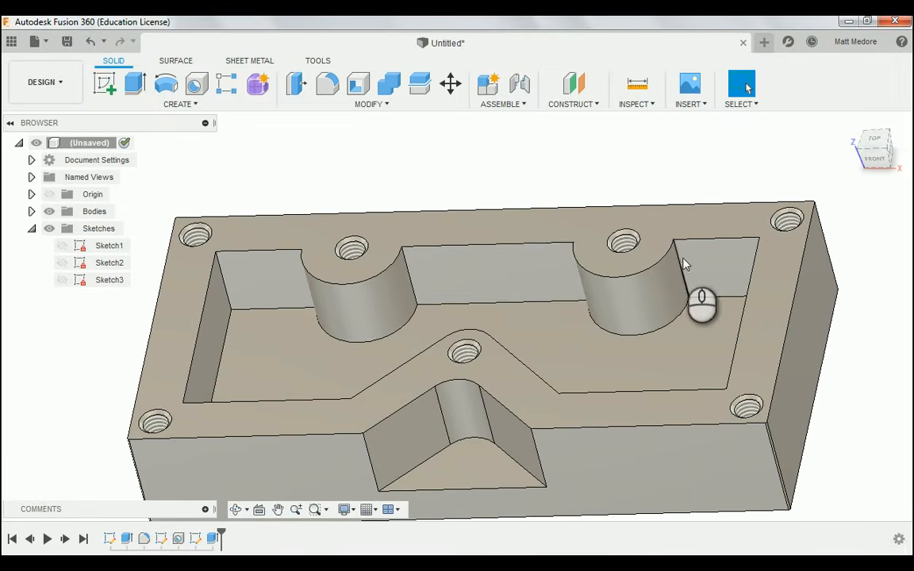
scroll(698, 276, up, 3)
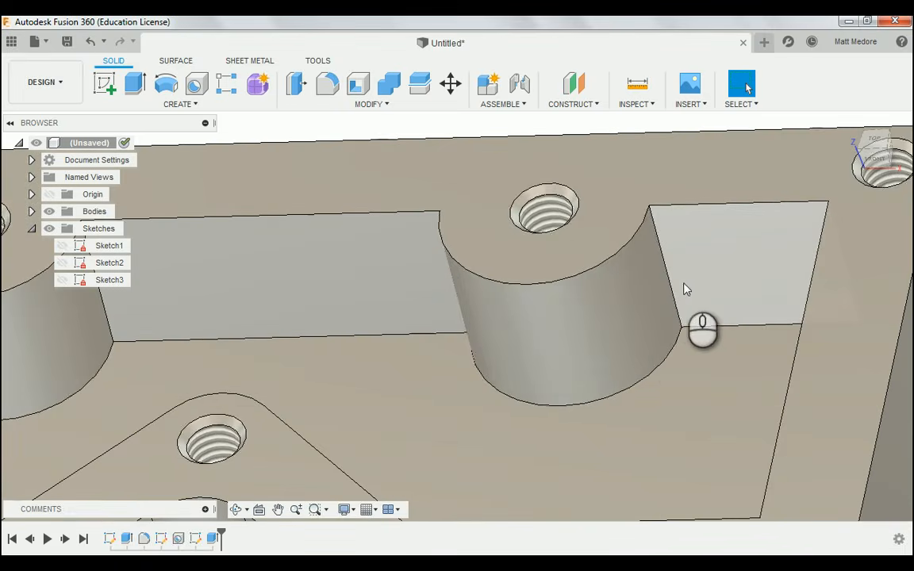
scroll(668, 292, down, 5)
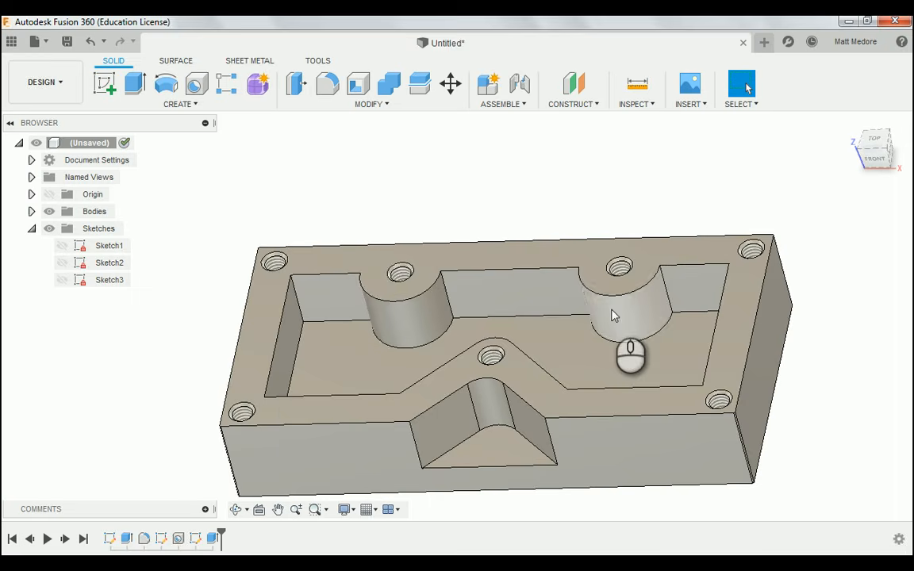
click(374, 106)
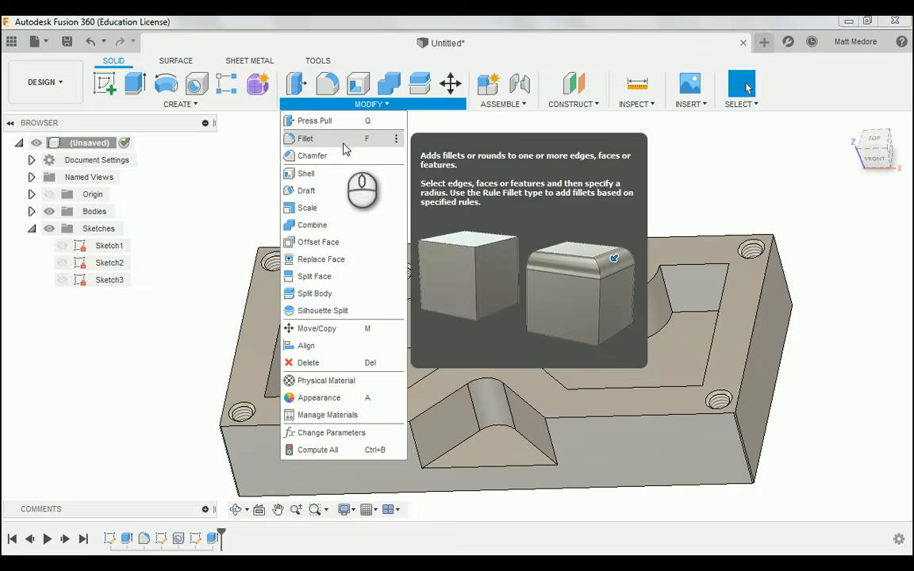
click(344, 140)
scroll(305, 321, up, 3)
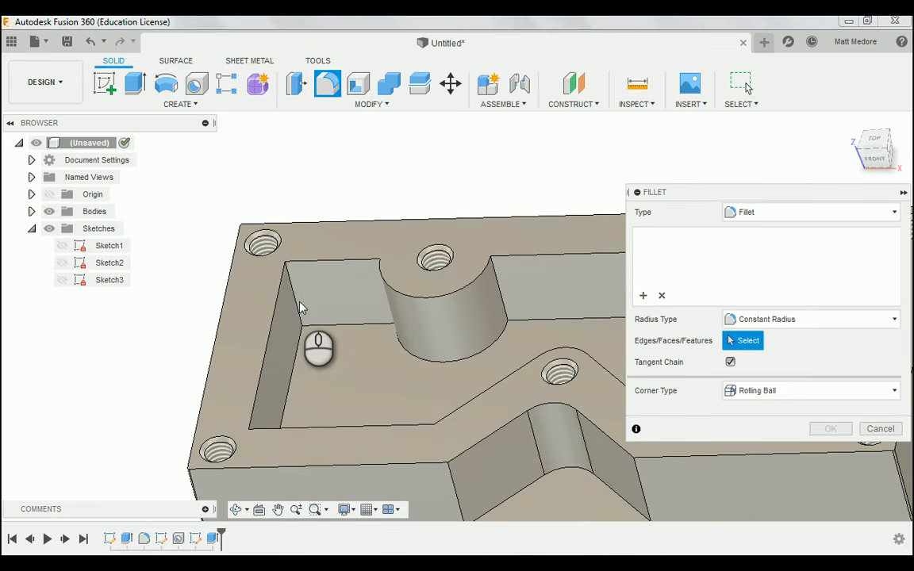
click(300, 306)
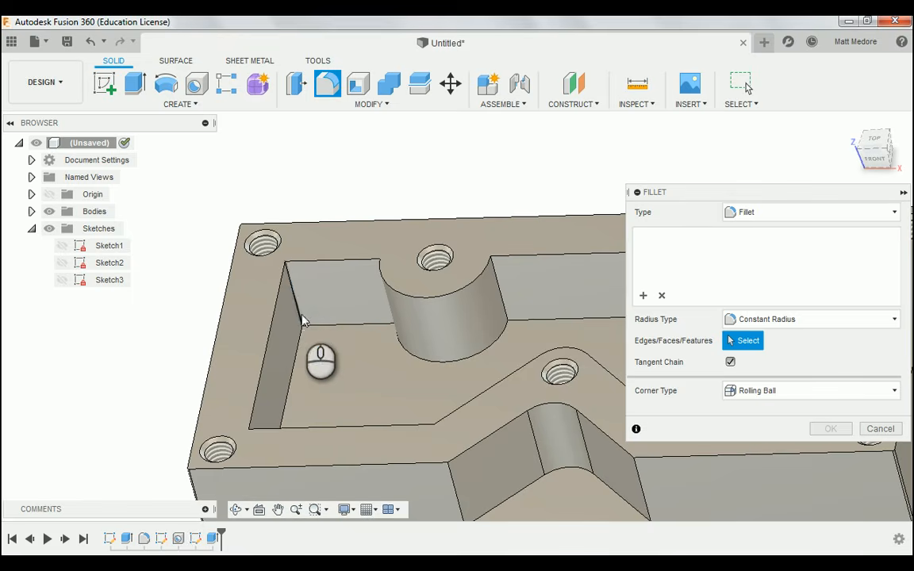
click(505, 295)
shift+middle_drag(376, 343, 359, 293)
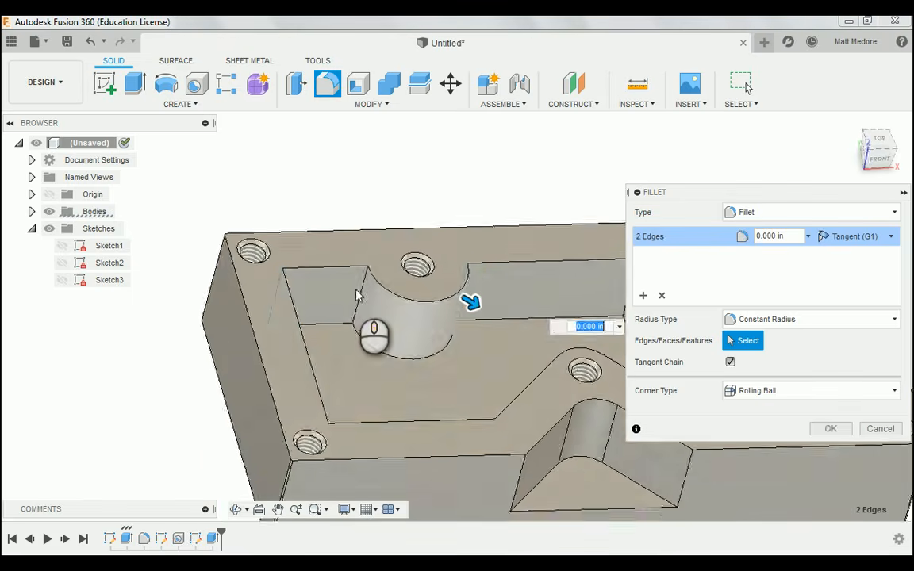
click(360, 299)
Add both vertical edges of the right boss and the pocket's upper right corner edge to the fillet
shift+middle_drag(343, 337, 279, 387)
scroll(499, 358, up, 5)
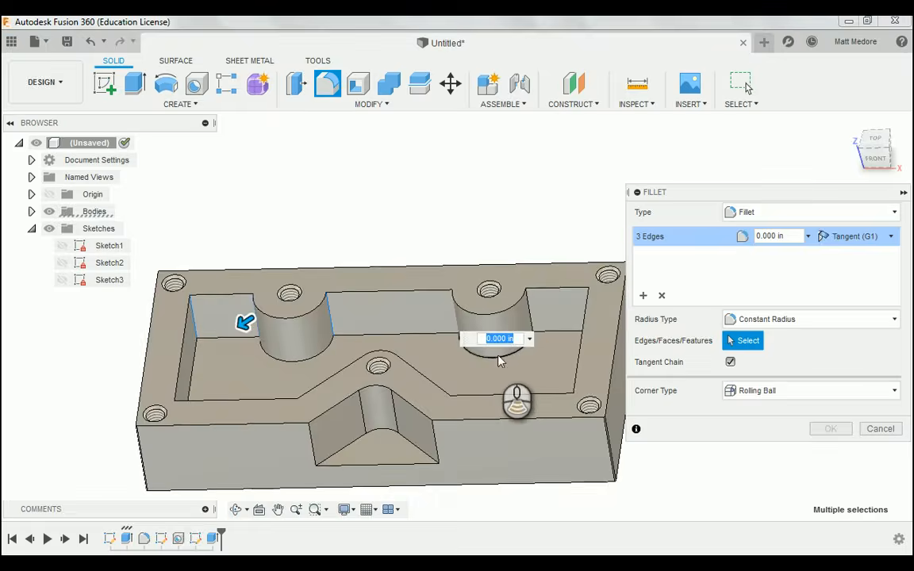
click(546, 297)
shift+middle_drag(379, 349, 392, 320)
click(385, 295)
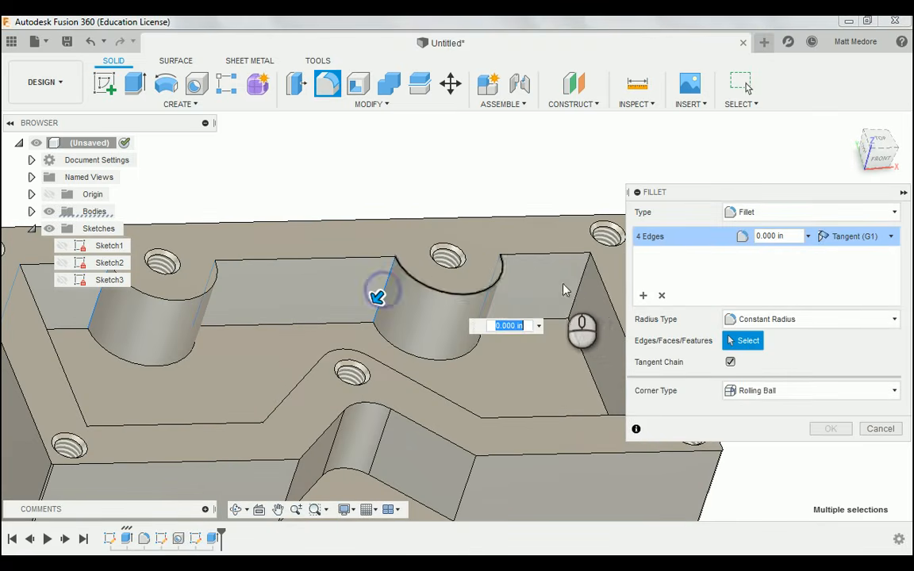
click(577, 294)
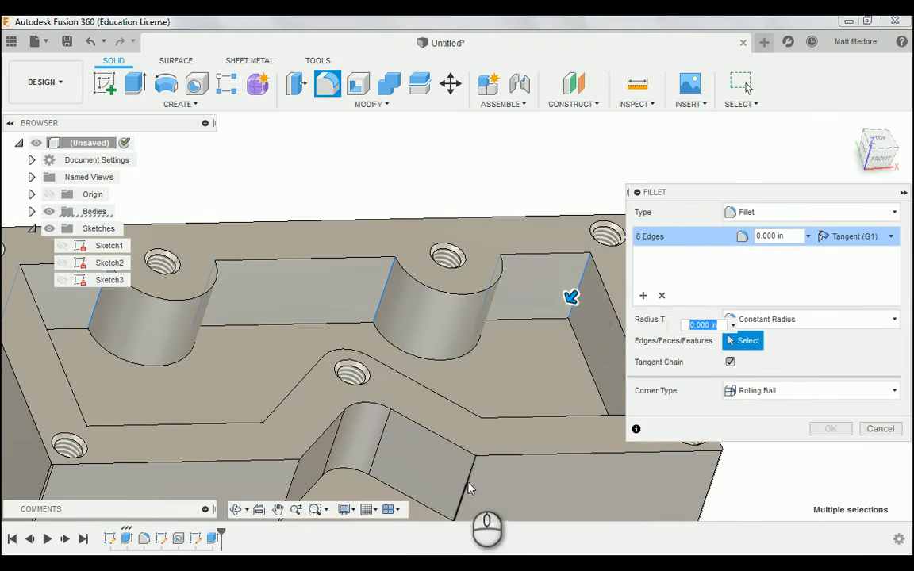
Add the notch's two outer vertical edges and the four vertical edges along the pocket's lower wall to the fillet
click(310, 483)
click(292, 482)
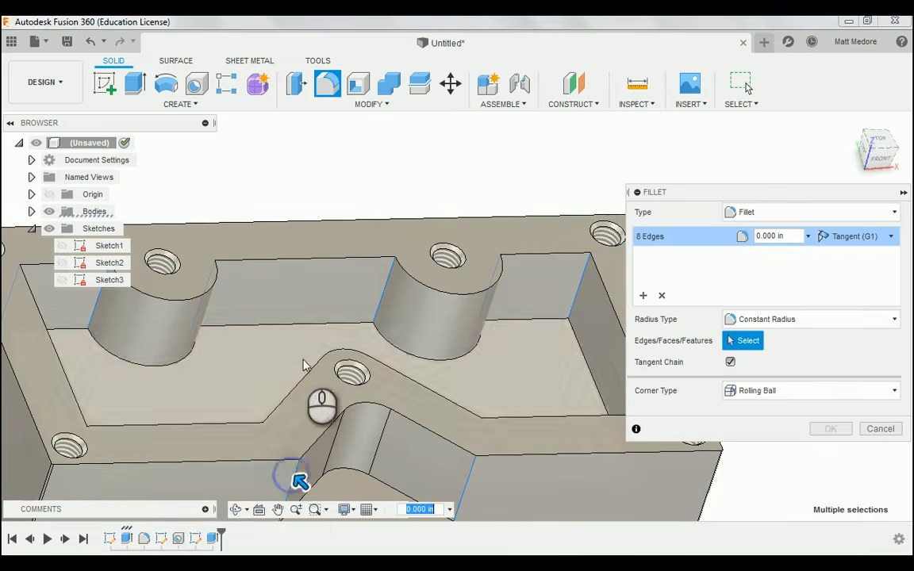
shift+middle_drag(304, 363, 414, 391)
click(402, 204)
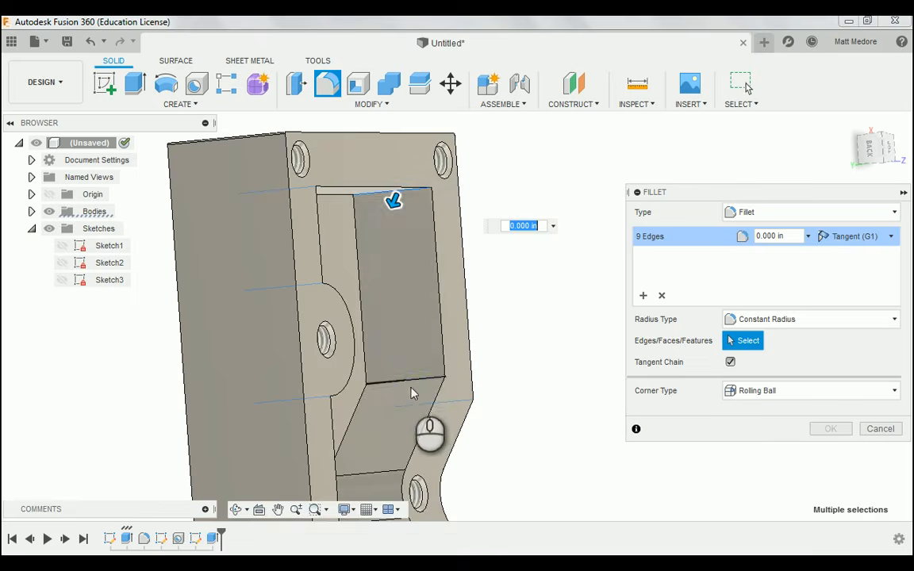
click(412, 386)
shift+middle_drag(486, 389, 450, 457)
click(449, 444)
shift+middle_drag(505, 326, 469, 408)
click(499, 465)
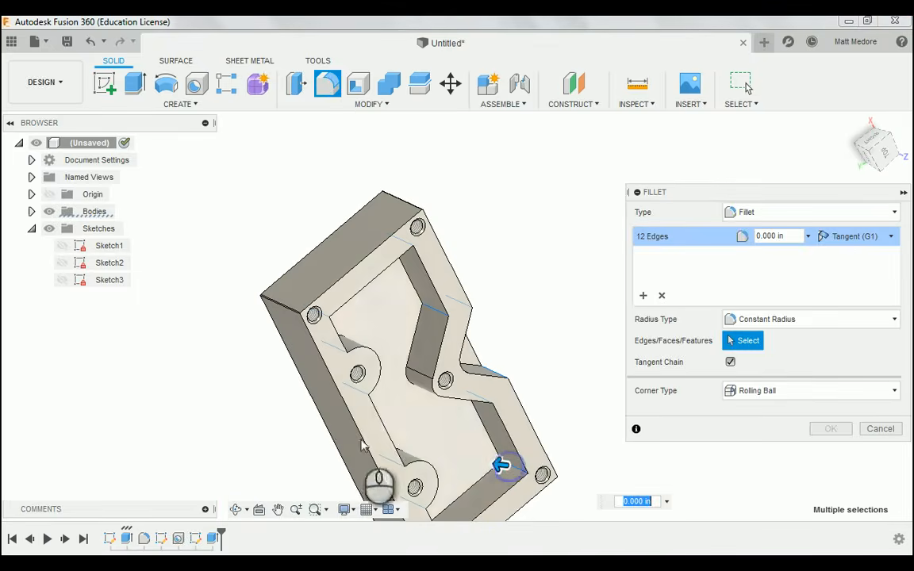
Set the radius of the 12-edge fillet to 0.195 in and apply it
shift+middle_drag(499, 464, 508, 484)
shift+middle_drag(277, 371, 133, 365)
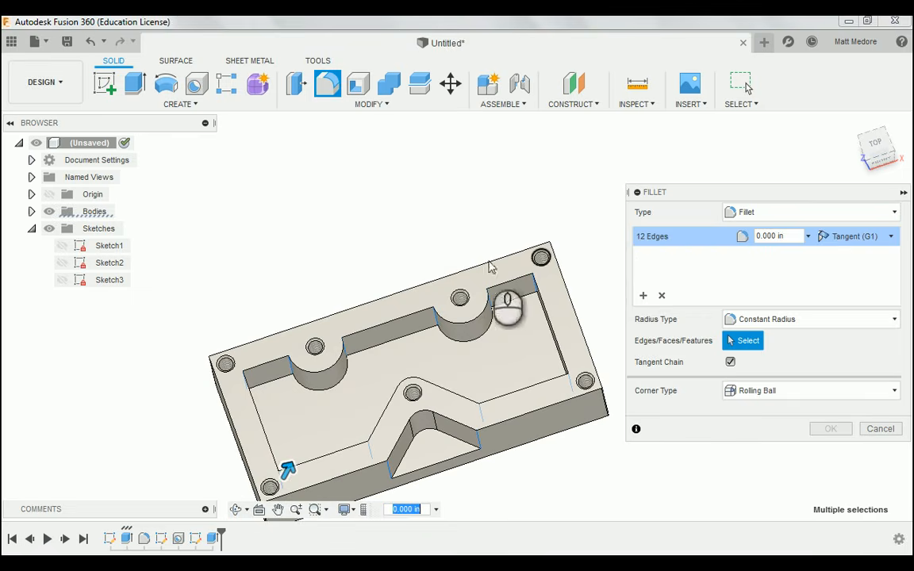
shift+middle_drag(492, 267, 320, 229)
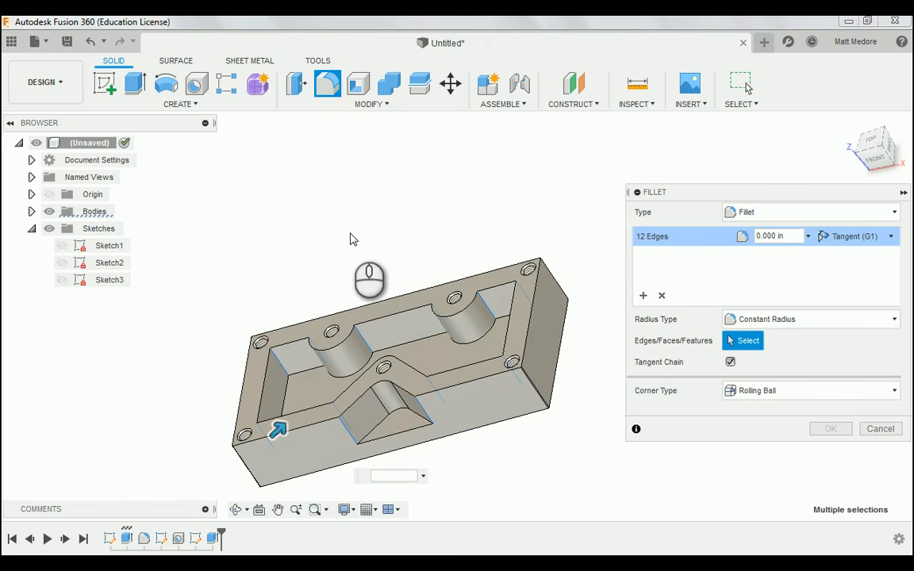
text(95)
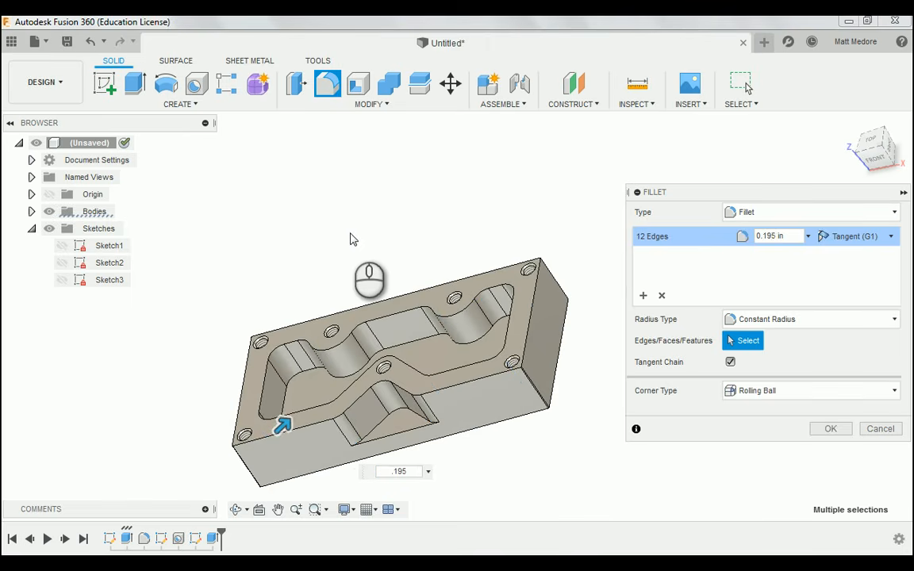
key(Return)
Examine the filleted pocket, boss corners and lower notch from several angles
shift+middle_drag(296, 210, 329, 231)
scroll(396, 462, up, 5)
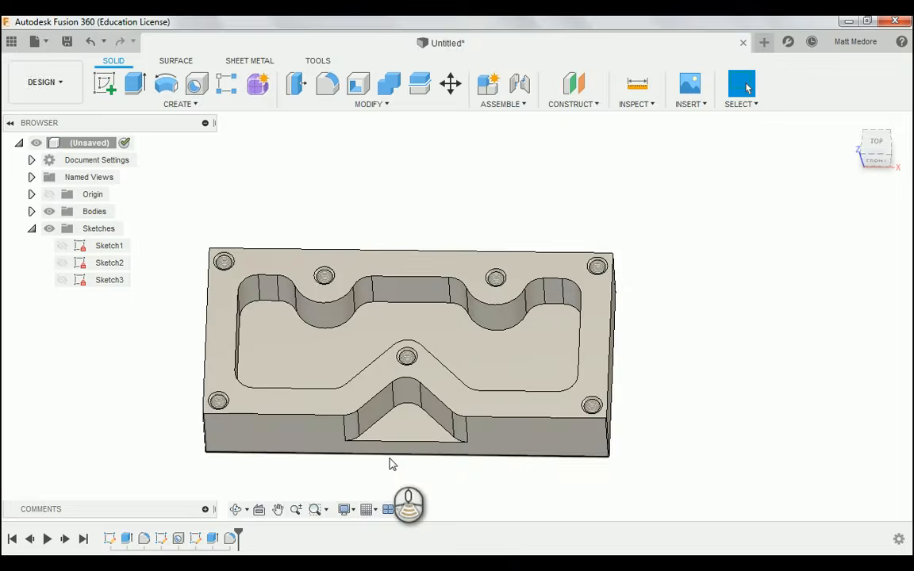
shift+middle_drag(425, 464, 451, 469)
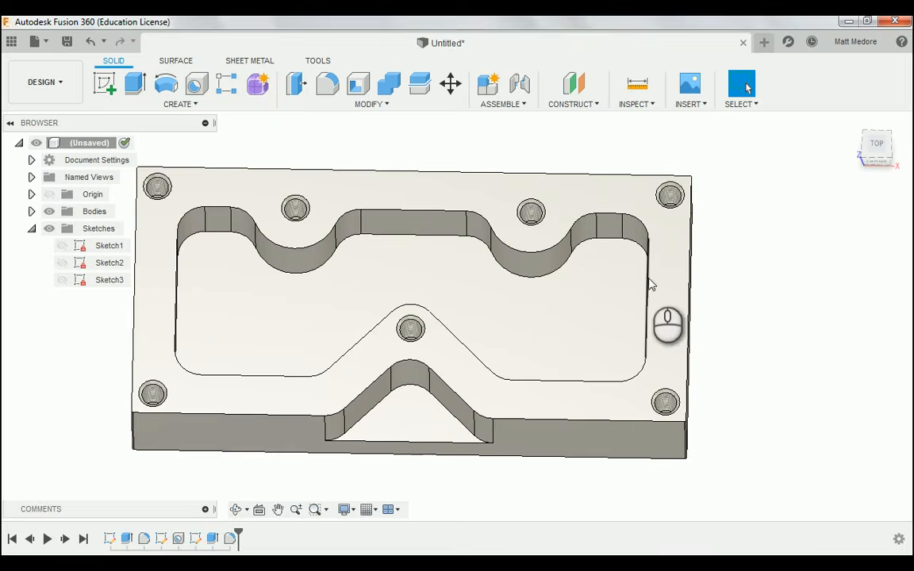
shift+middle_drag(540, 339, 485, 306)
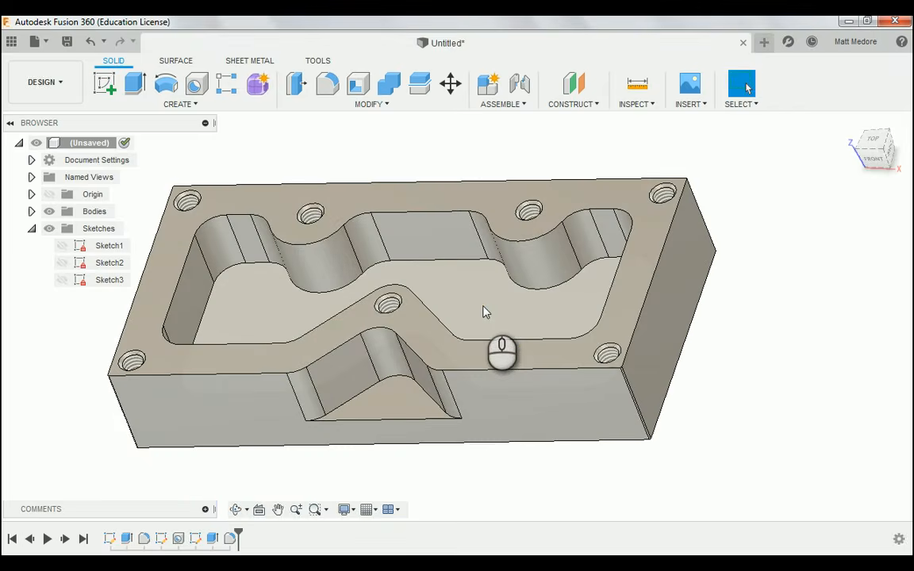
scroll(466, 379, up, 2)
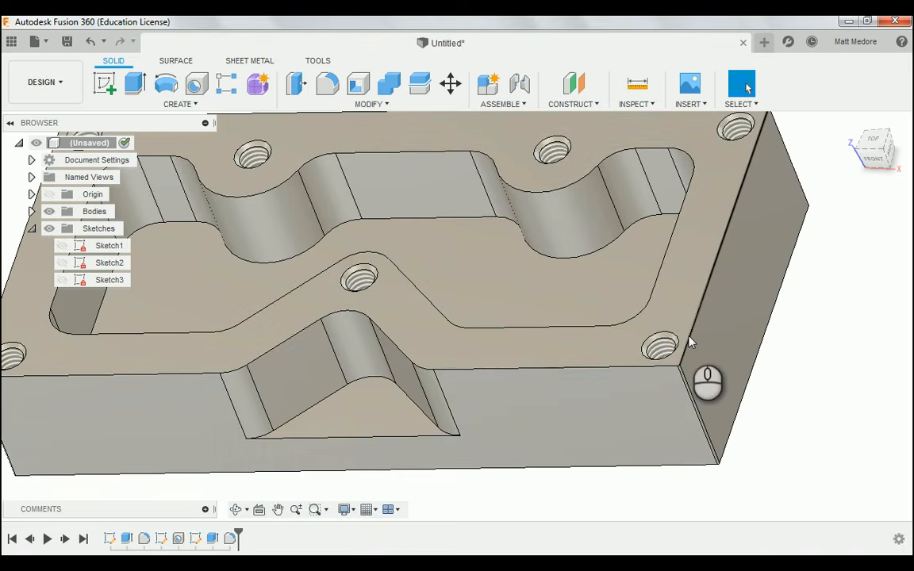
scroll(701, 305, down, 3)
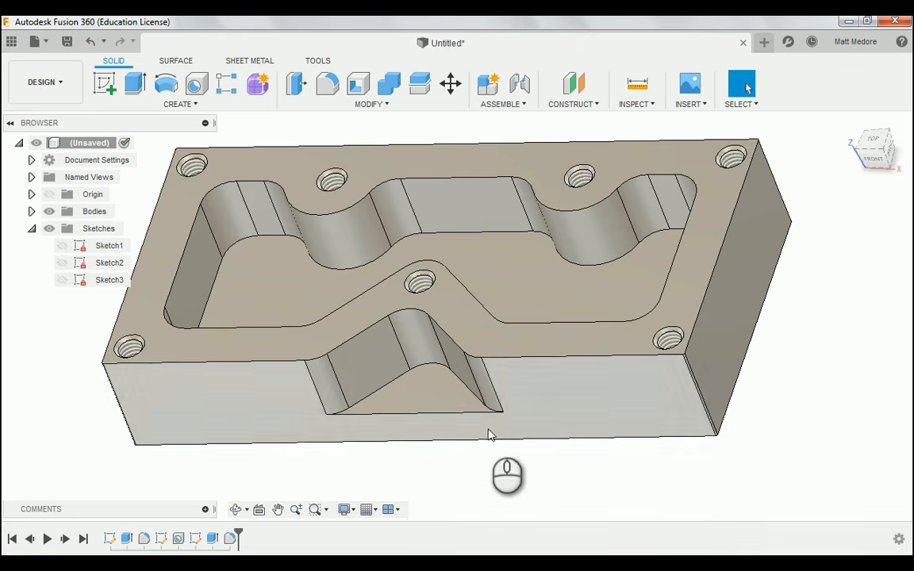
scroll(507, 452, down, 2)
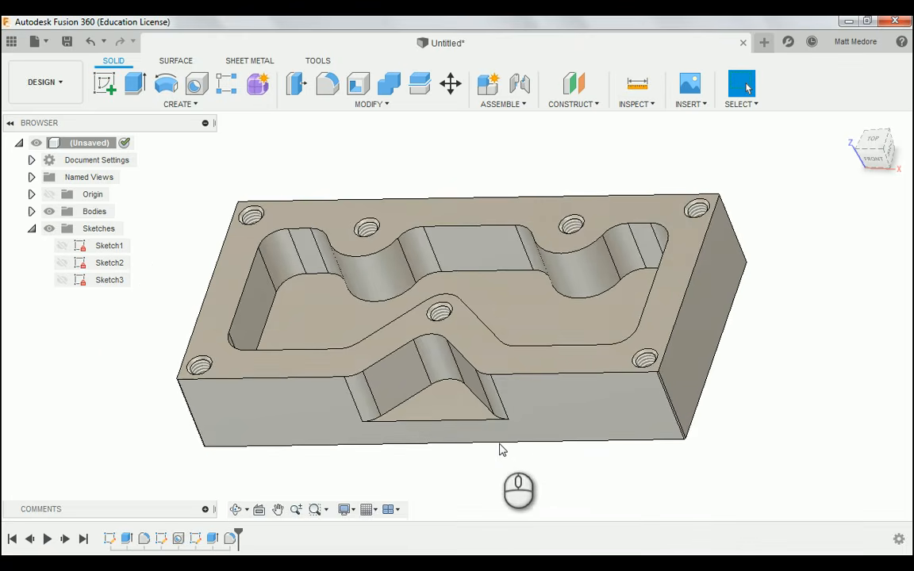
shift+middle_drag(140, 356, 158, 362)
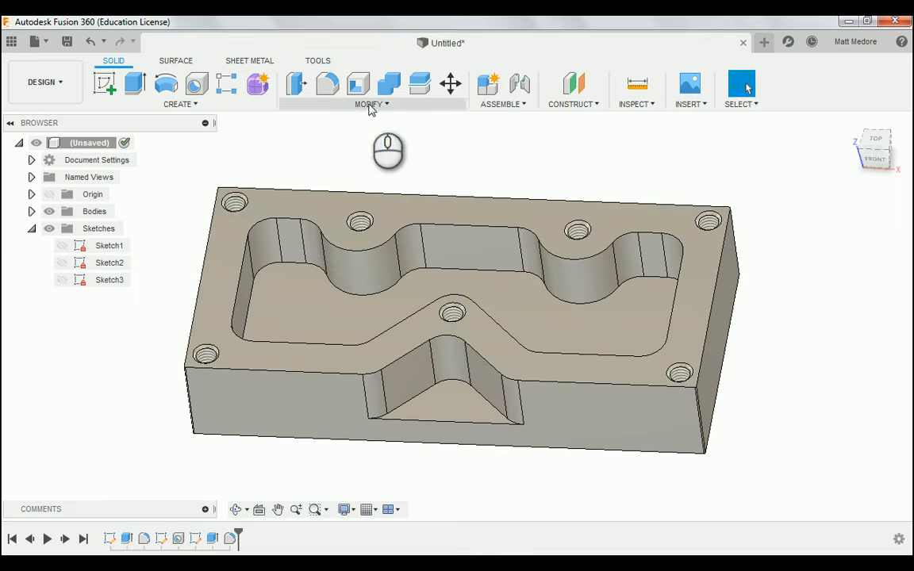
Start a chamfer on the pocket's upper rim and the outer perimeter of the block's upper face
click(367, 106)
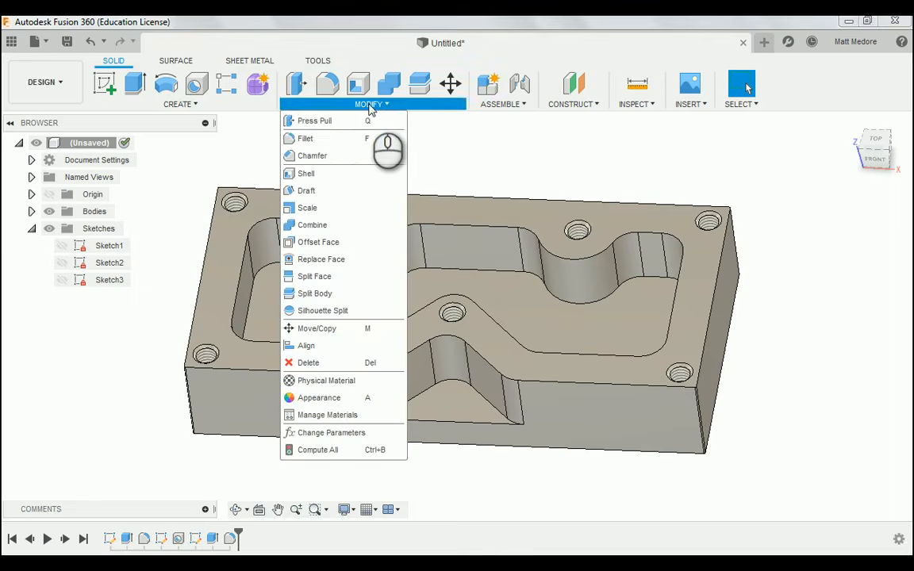
click(333, 154)
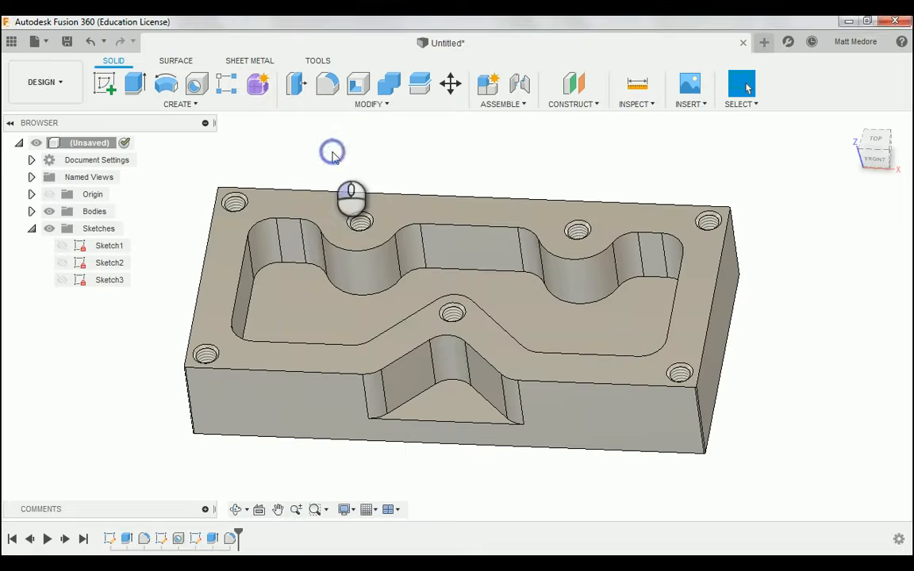
click(464, 232)
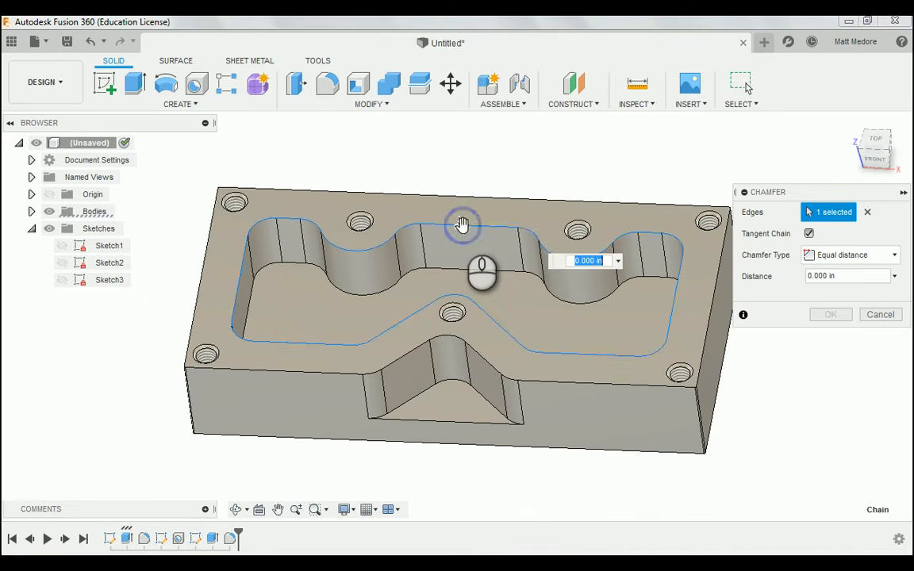
shift+middle_drag(135, 385, 191, 353)
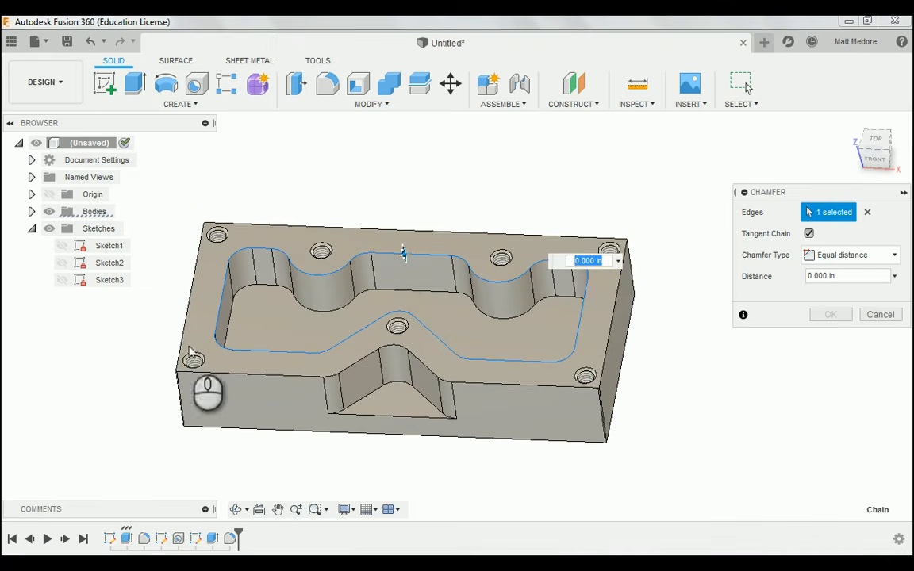
click(386, 228)
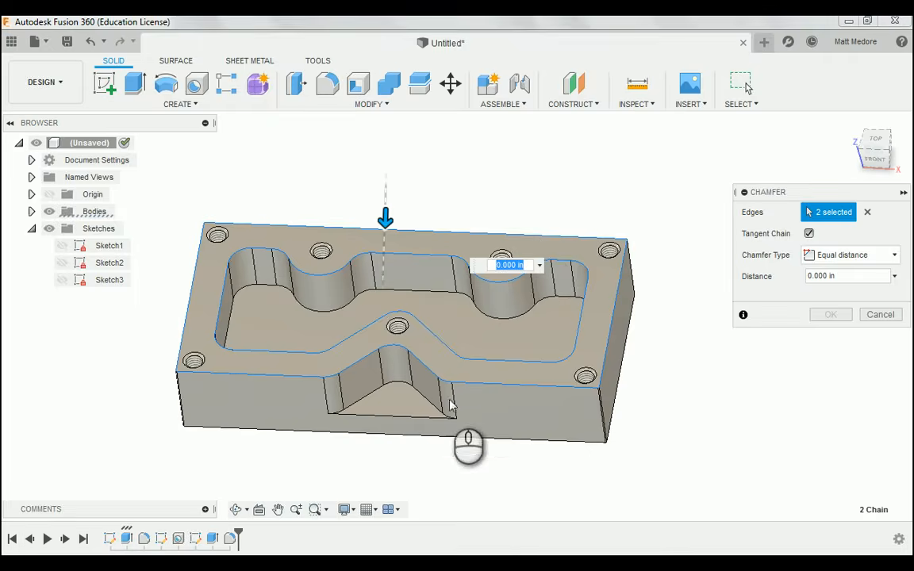
Add the notch floor's front edge and the block's bottom perimeter to the chamfer, set the distance to 0.01 in and apply it
scroll(473, 450, up, 2)
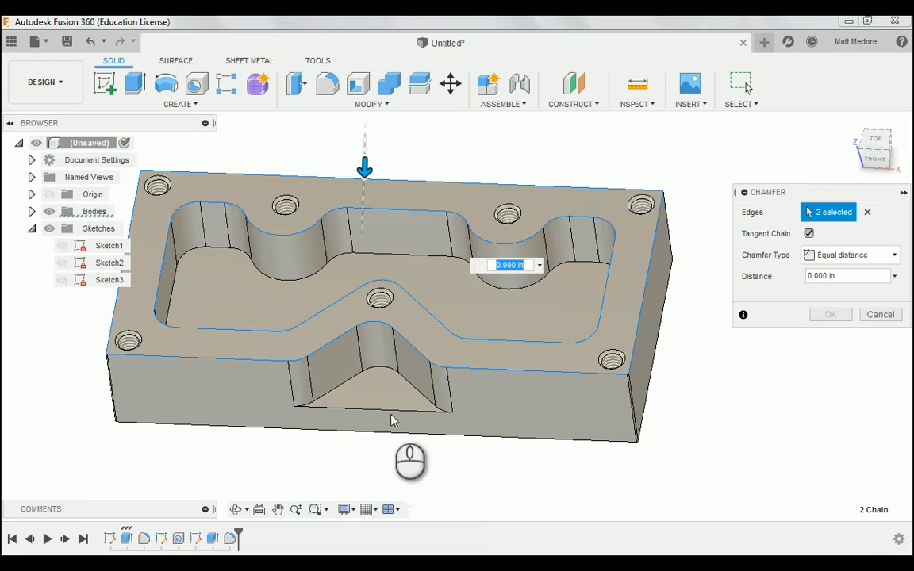
click(354, 413)
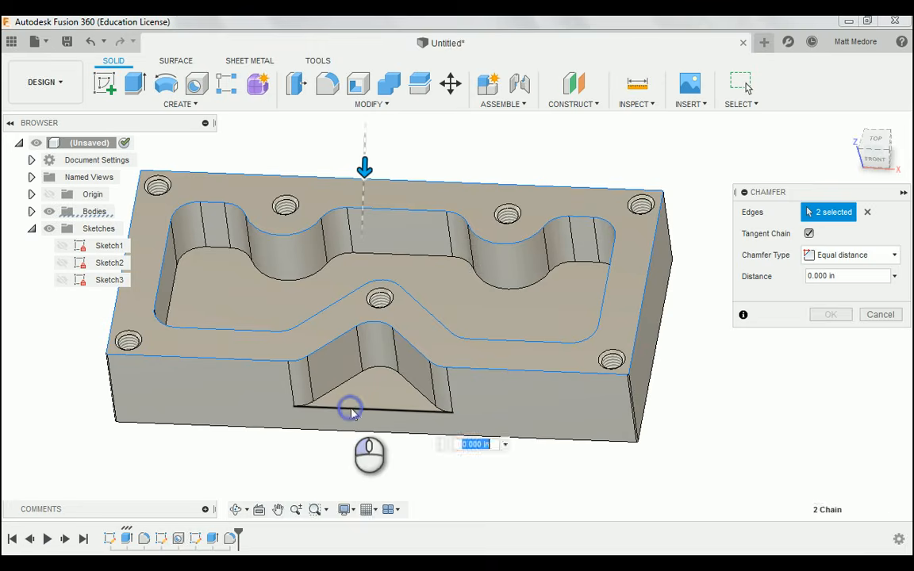
shift+middle_drag(414, 475, 429, 333)
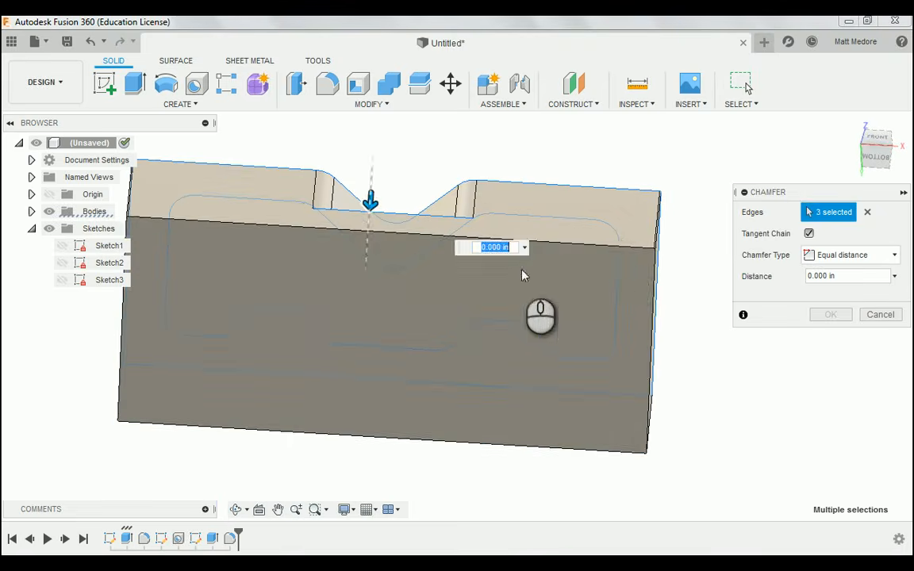
click(620, 246)
shift+middle_drag(666, 344, 691, 450)
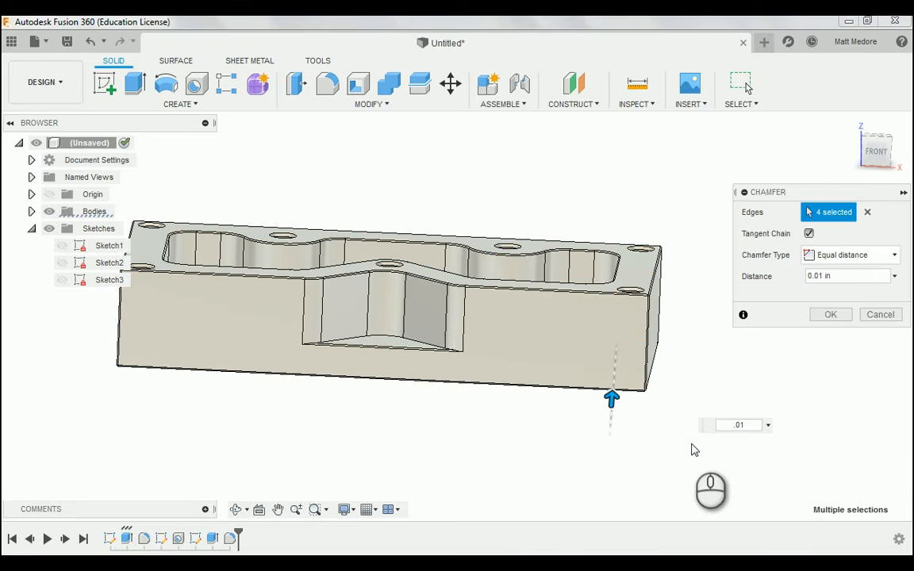
key(Return)
Examine the chamfers up close along the notch floor edge, the pocket rim, and the block's upper and lower corners
scroll(476, 318, up, 4)
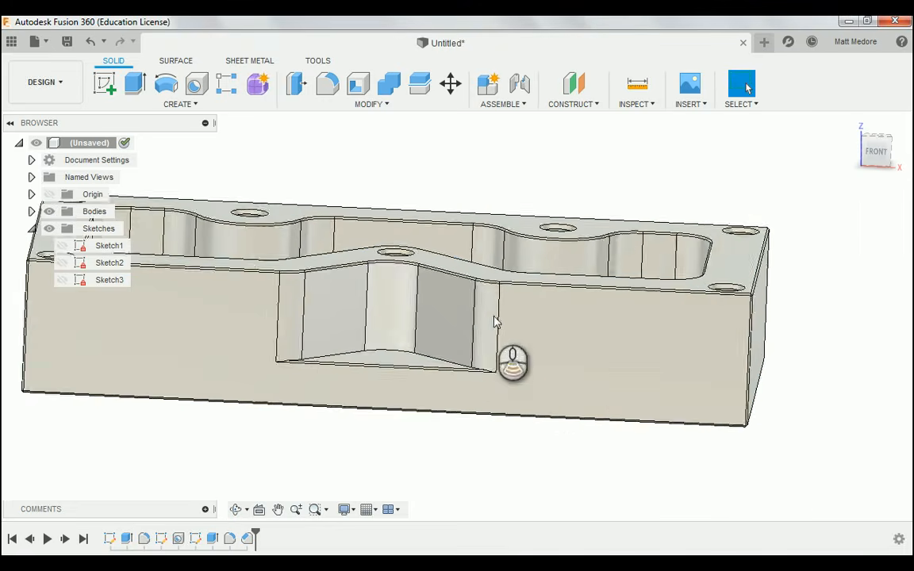
scroll(460, 366, up, 5)
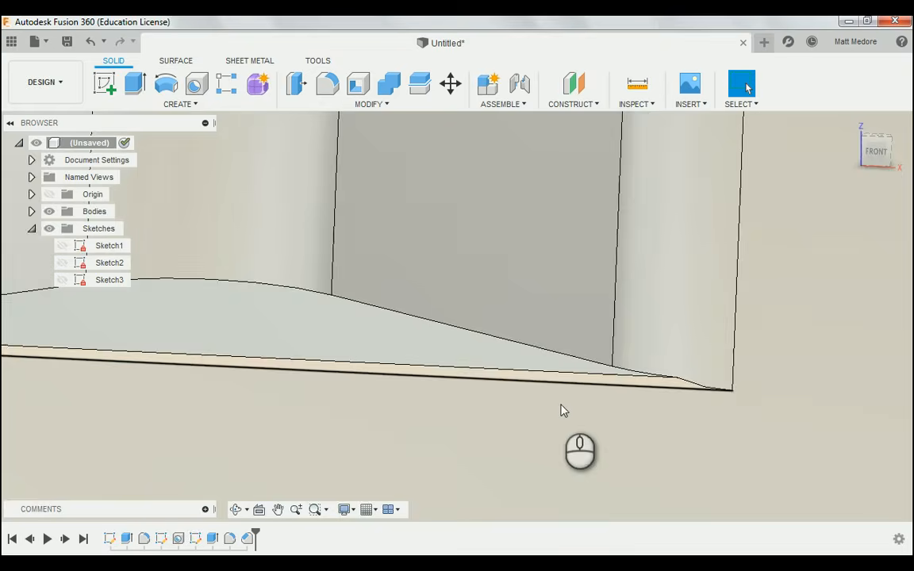
shift+middle_drag(563, 408, 687, 414)
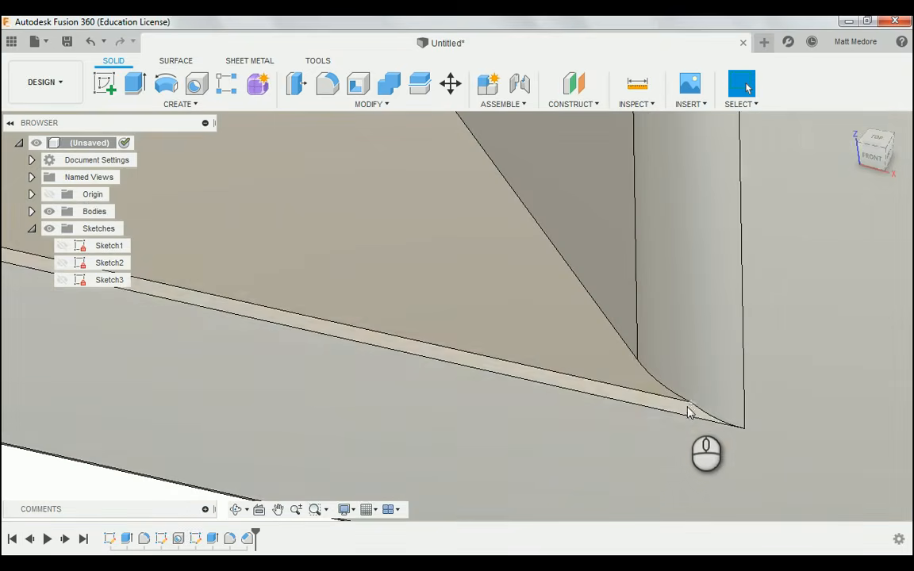
scroll(475, 418, down, 10)
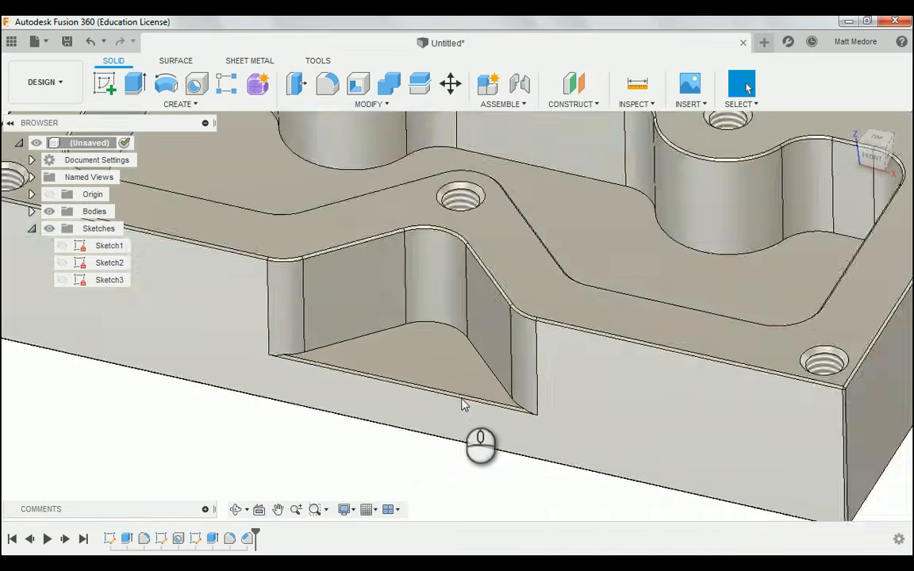
scroll(561, 402, up, 10)
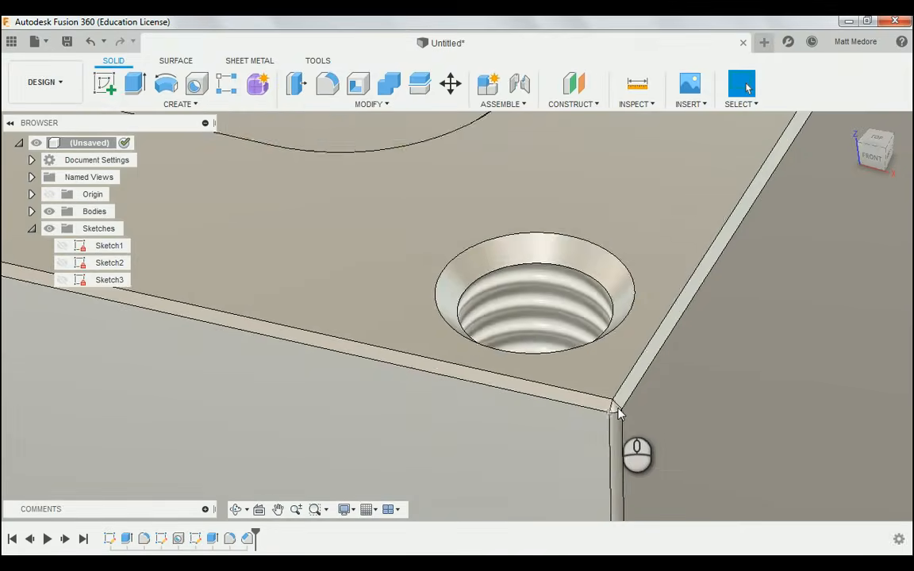
shift+middle_drag(663, 429, 689, 393)
scroll(689, 393, down, 5)
scroll(522, 321, up, 4)
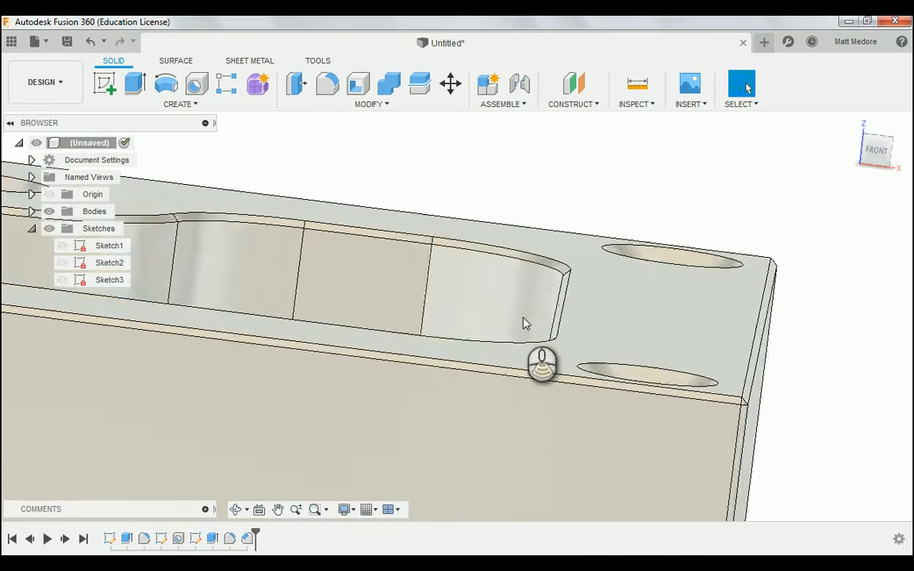
scroll(545, 312, down, 3)
shift+middle_drag(545, 311, 493, 224)
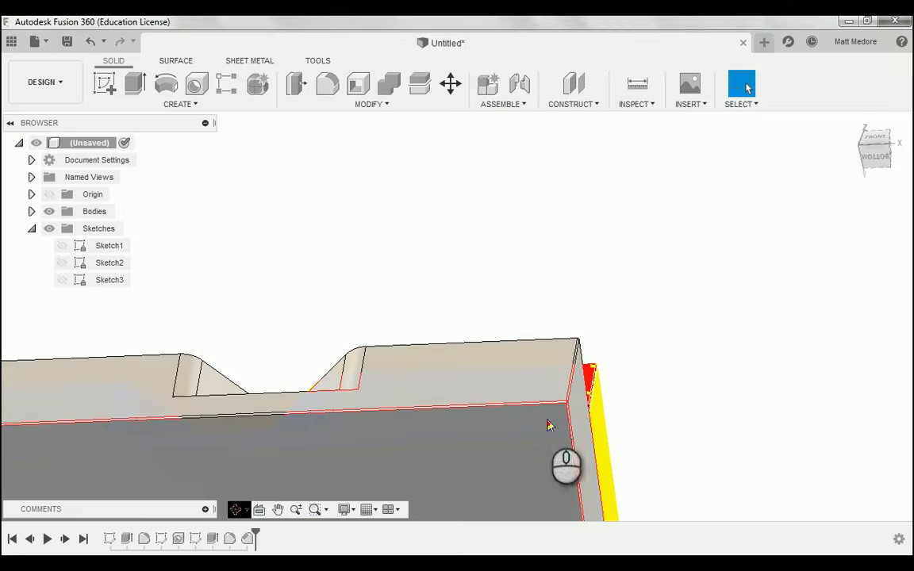
shift+middle_drag(547, 426, 496, 336)
scroll(557, 308, up, 5)
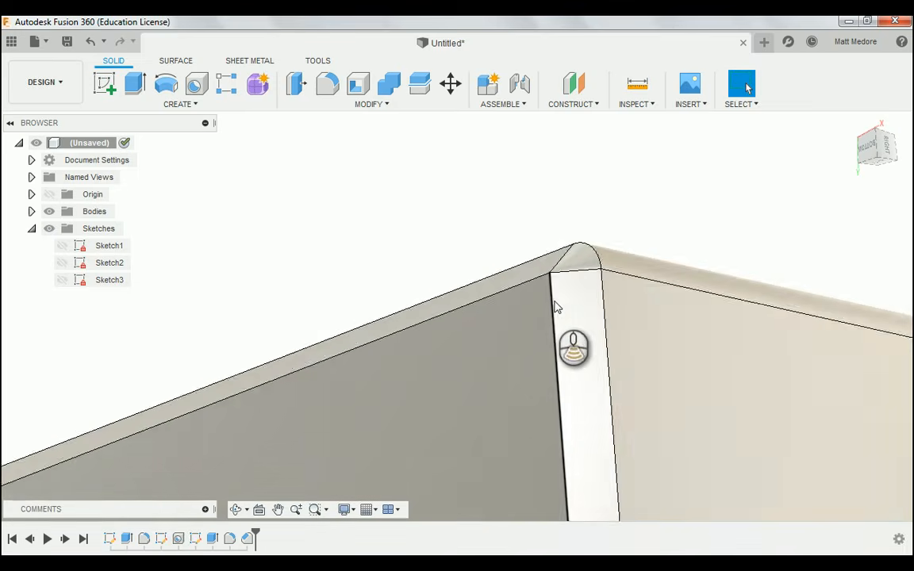
scroll(556, 306, down, 5)
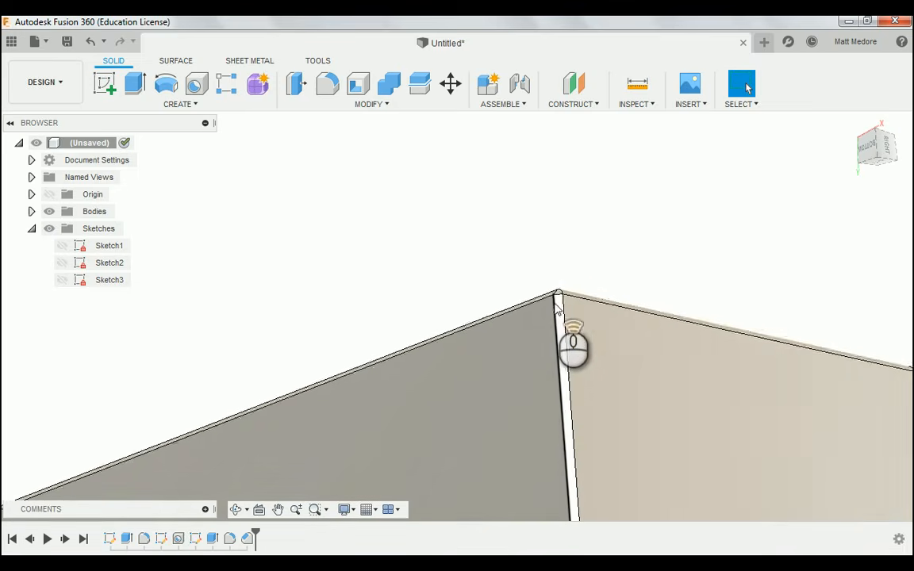
scroll(555, 306, down, 4)
Return to the isometric home view and inspect the whole chamfered block from several angles
shift+middle_drag(556, 307, 866, 129)
click(852, 125)
scroll(587, 238, down, 3)
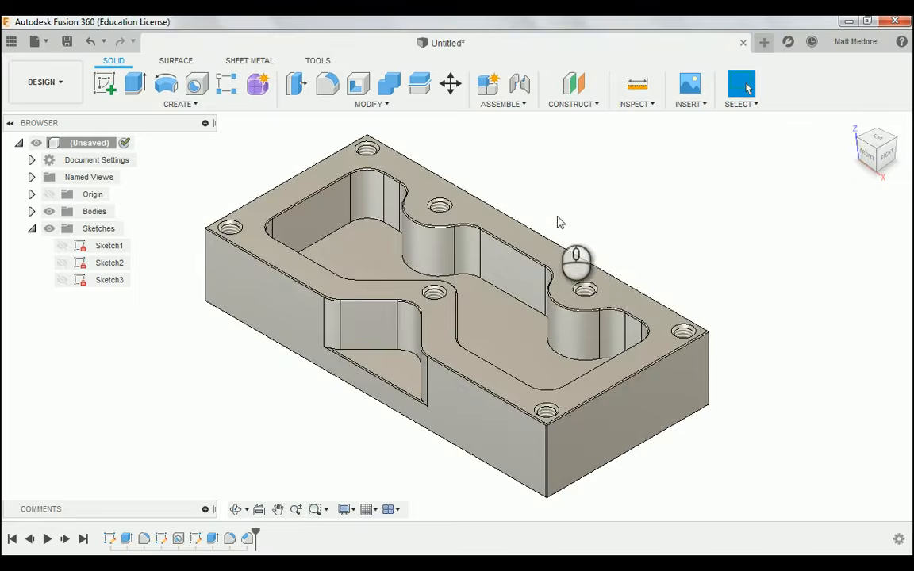
shift+middle_drag(282, 233, 387, 295)
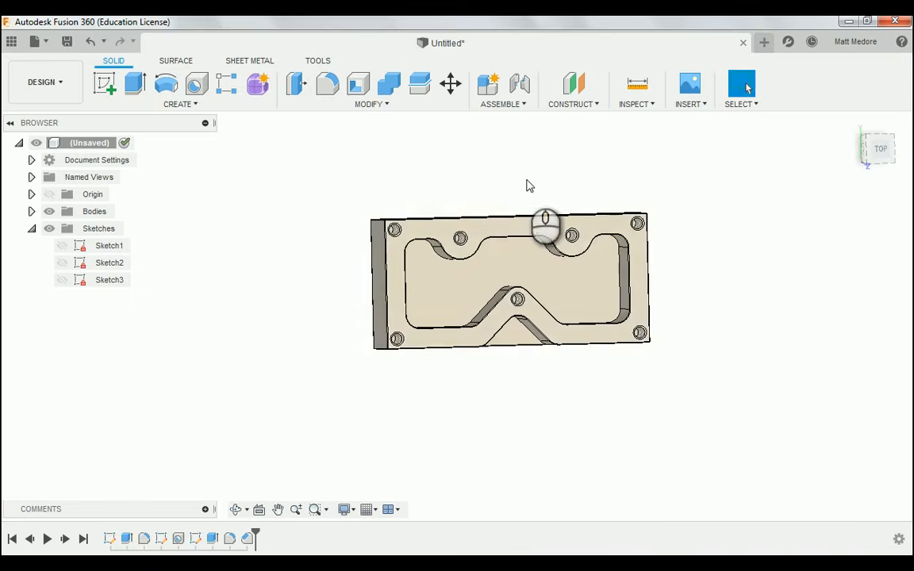
shift+middle_drag(526, 183, 530, 161)
scroll(238, 322, down, 3)
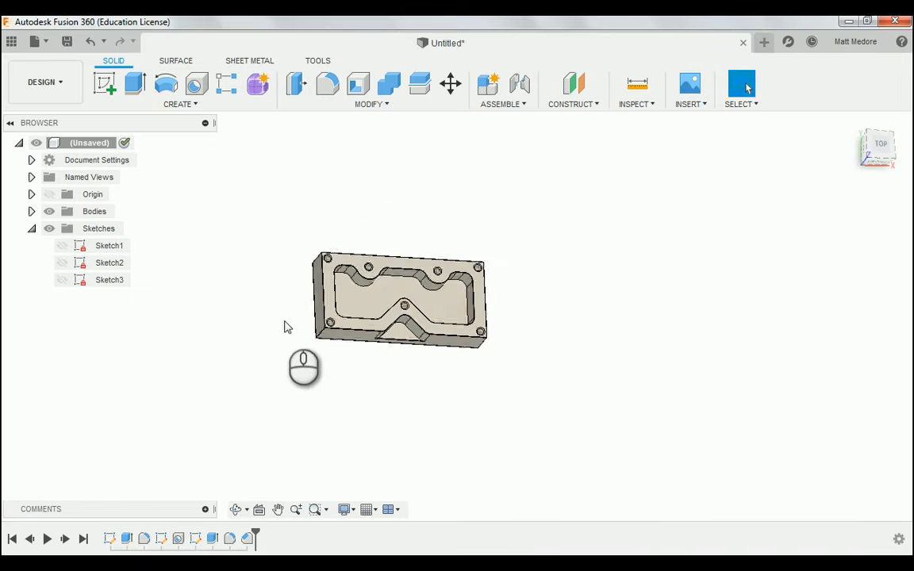
scroll(285, 283, up, 4)
shift+middle_drag(454, 254, 485, 185)
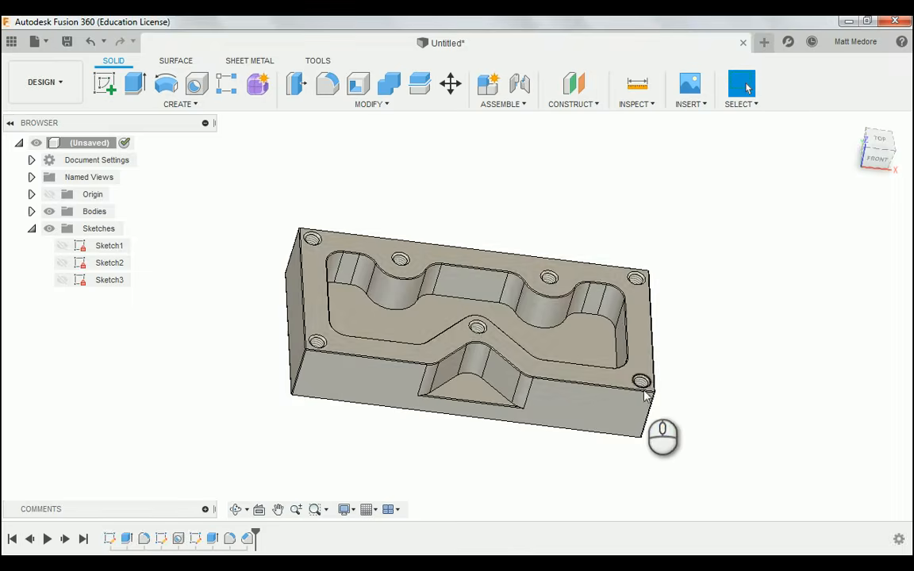
scroll(666, 400, up, 4)
shift+middle_drag(691, 396, 731, 398)
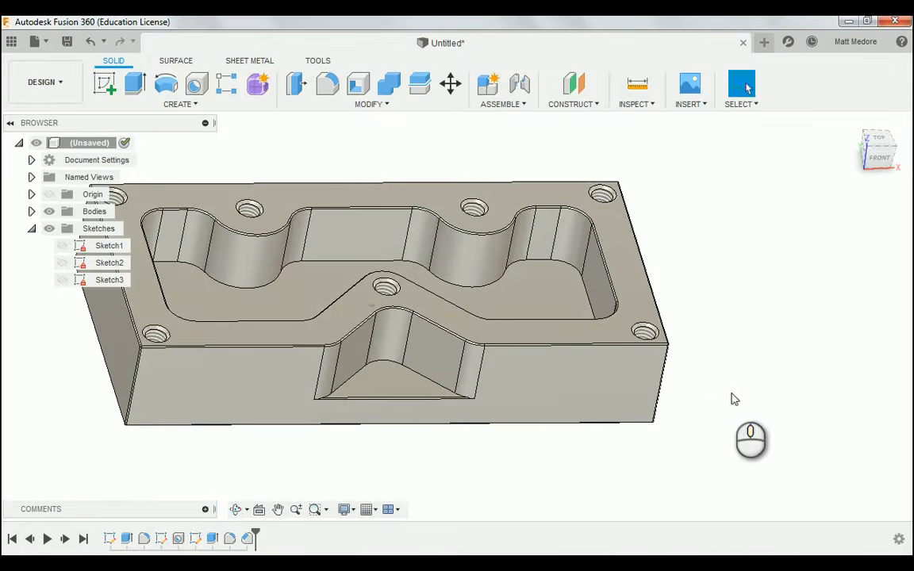